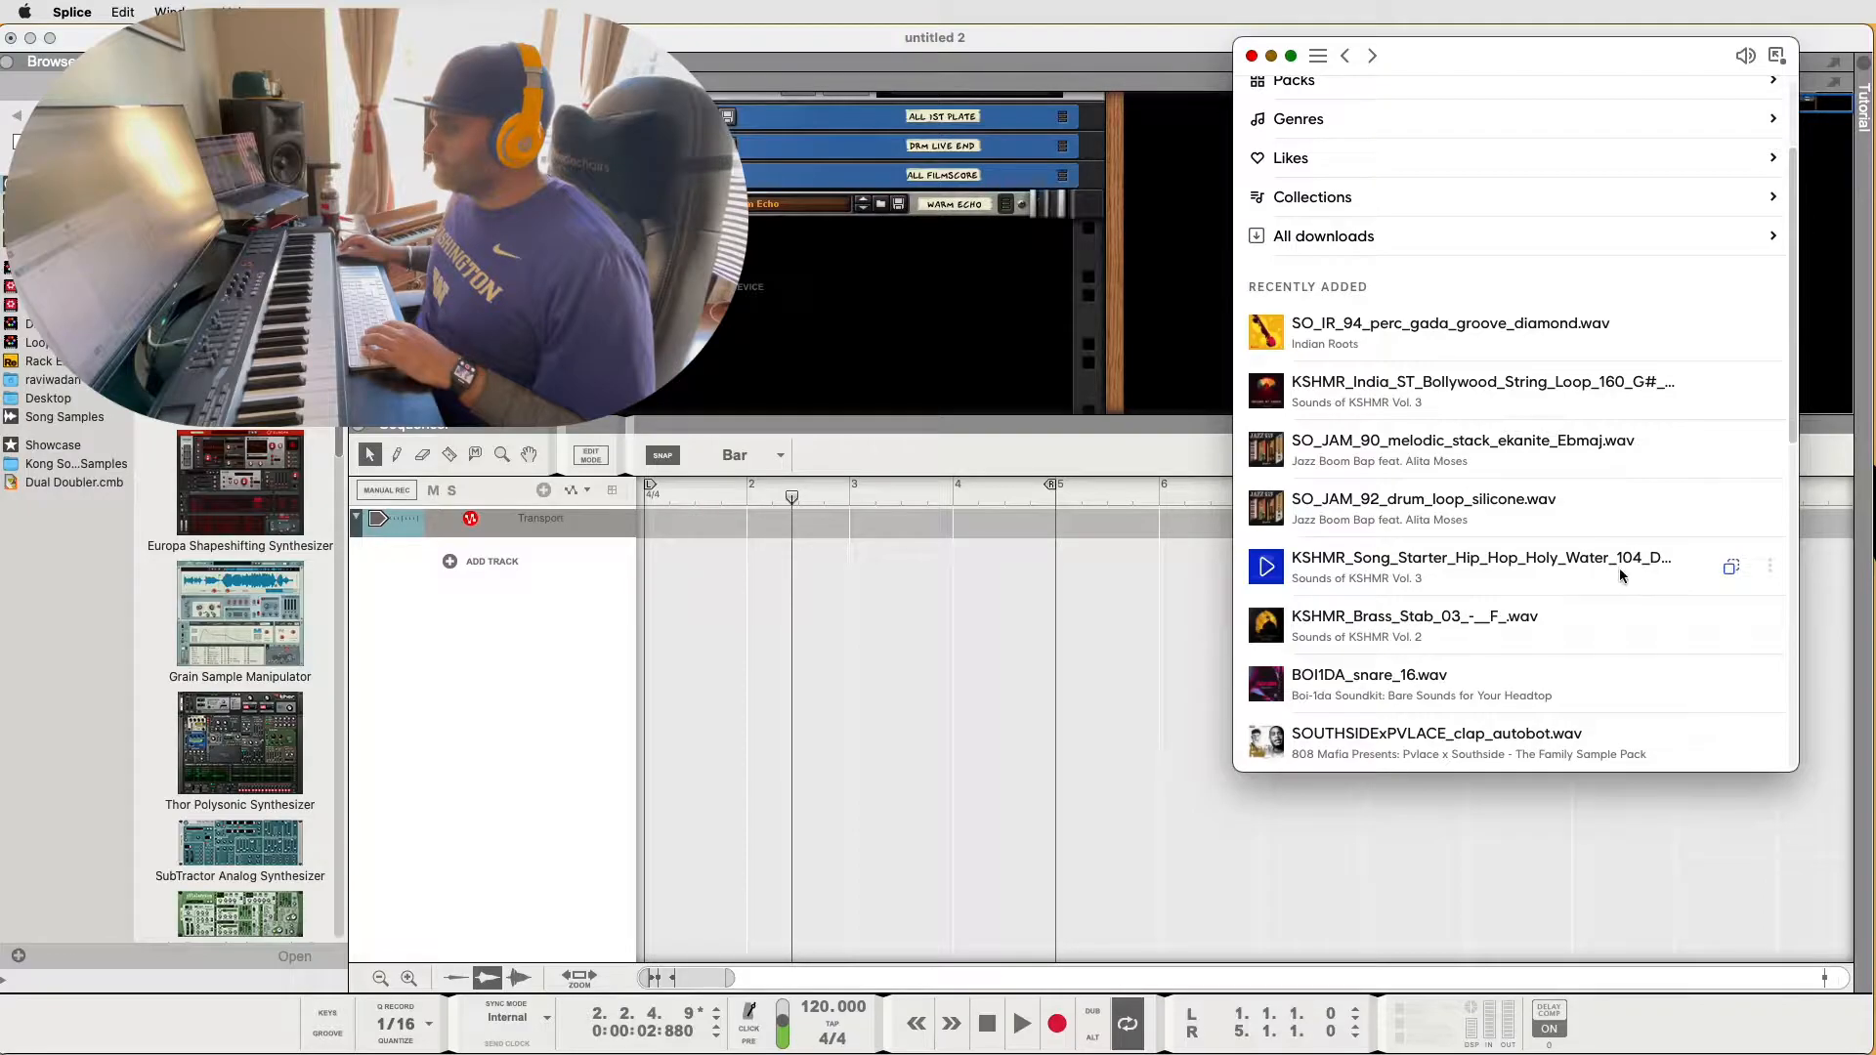
Set the song tempo to 104 BPM and add the KSHMR Hip Hop Holy Water song starter from Splice as an audio track at bar 1
left_click(813, 1009)
left_click_drag(807, 1043, 823, 1031)
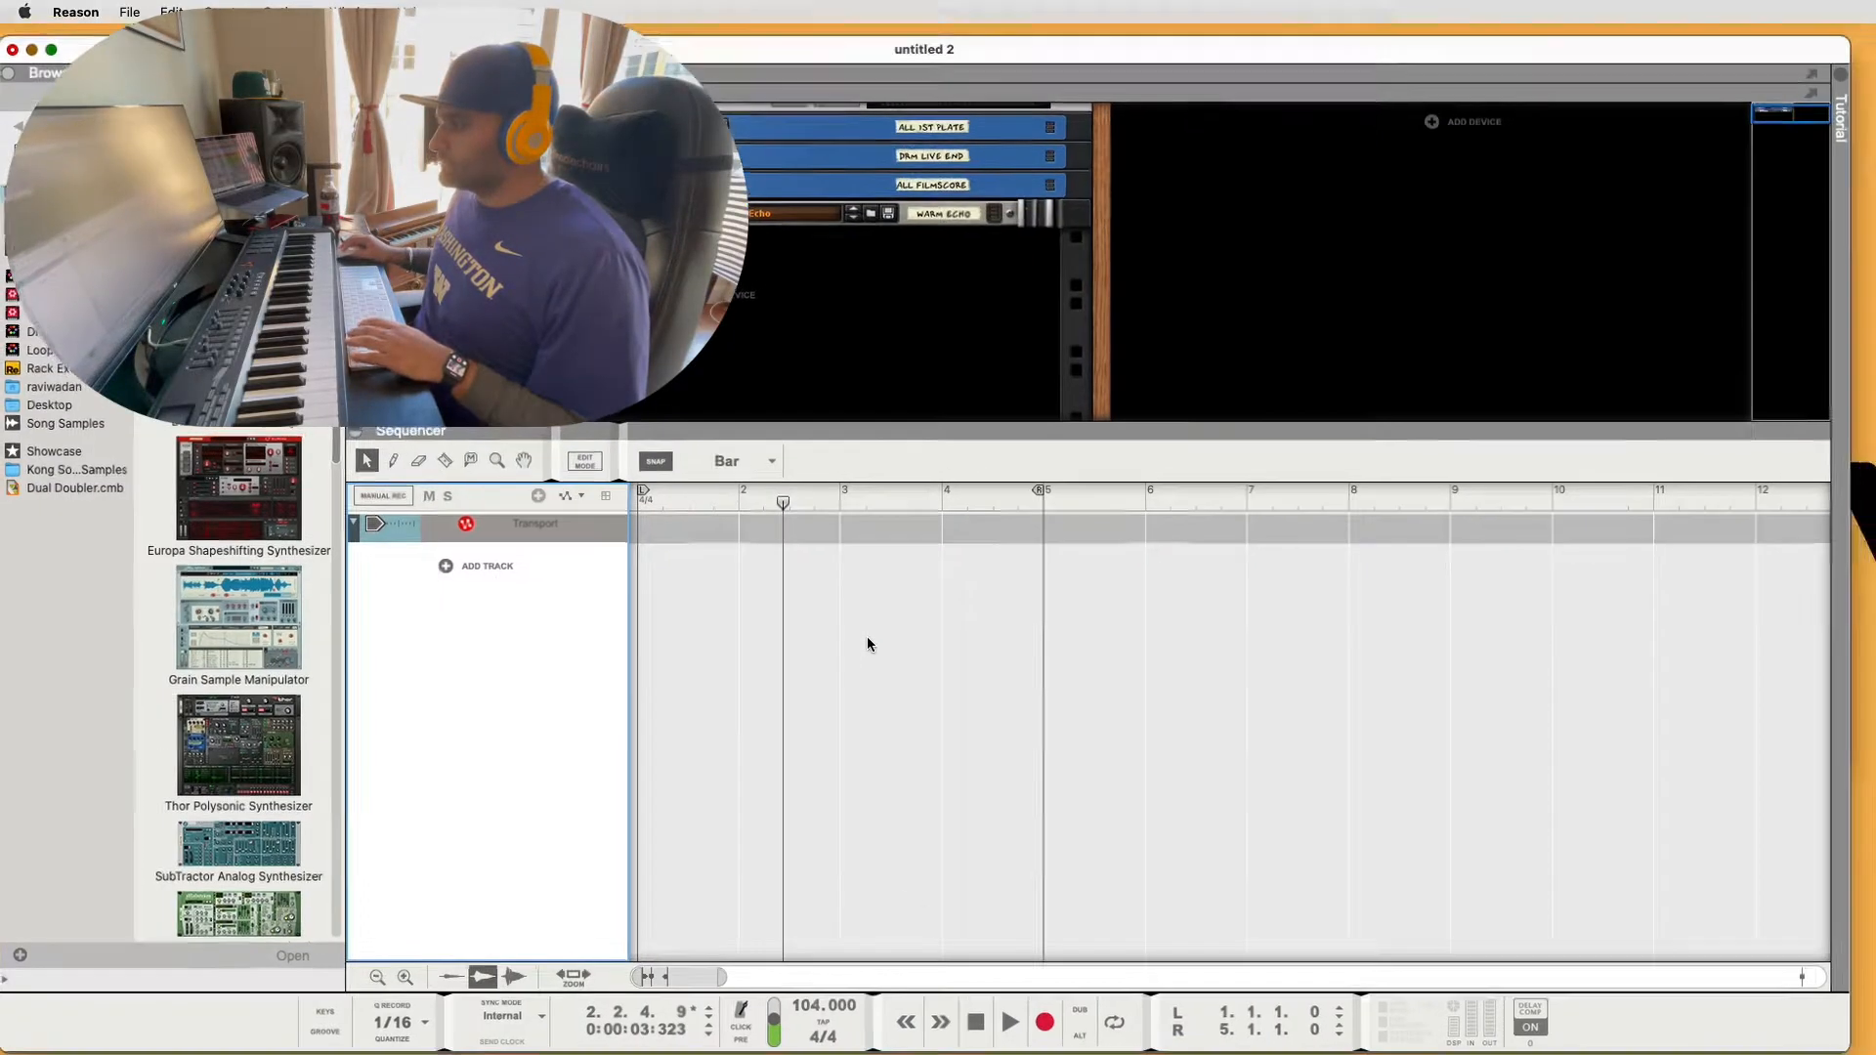
key("ctrl+Up")
left_click(1241, 466)
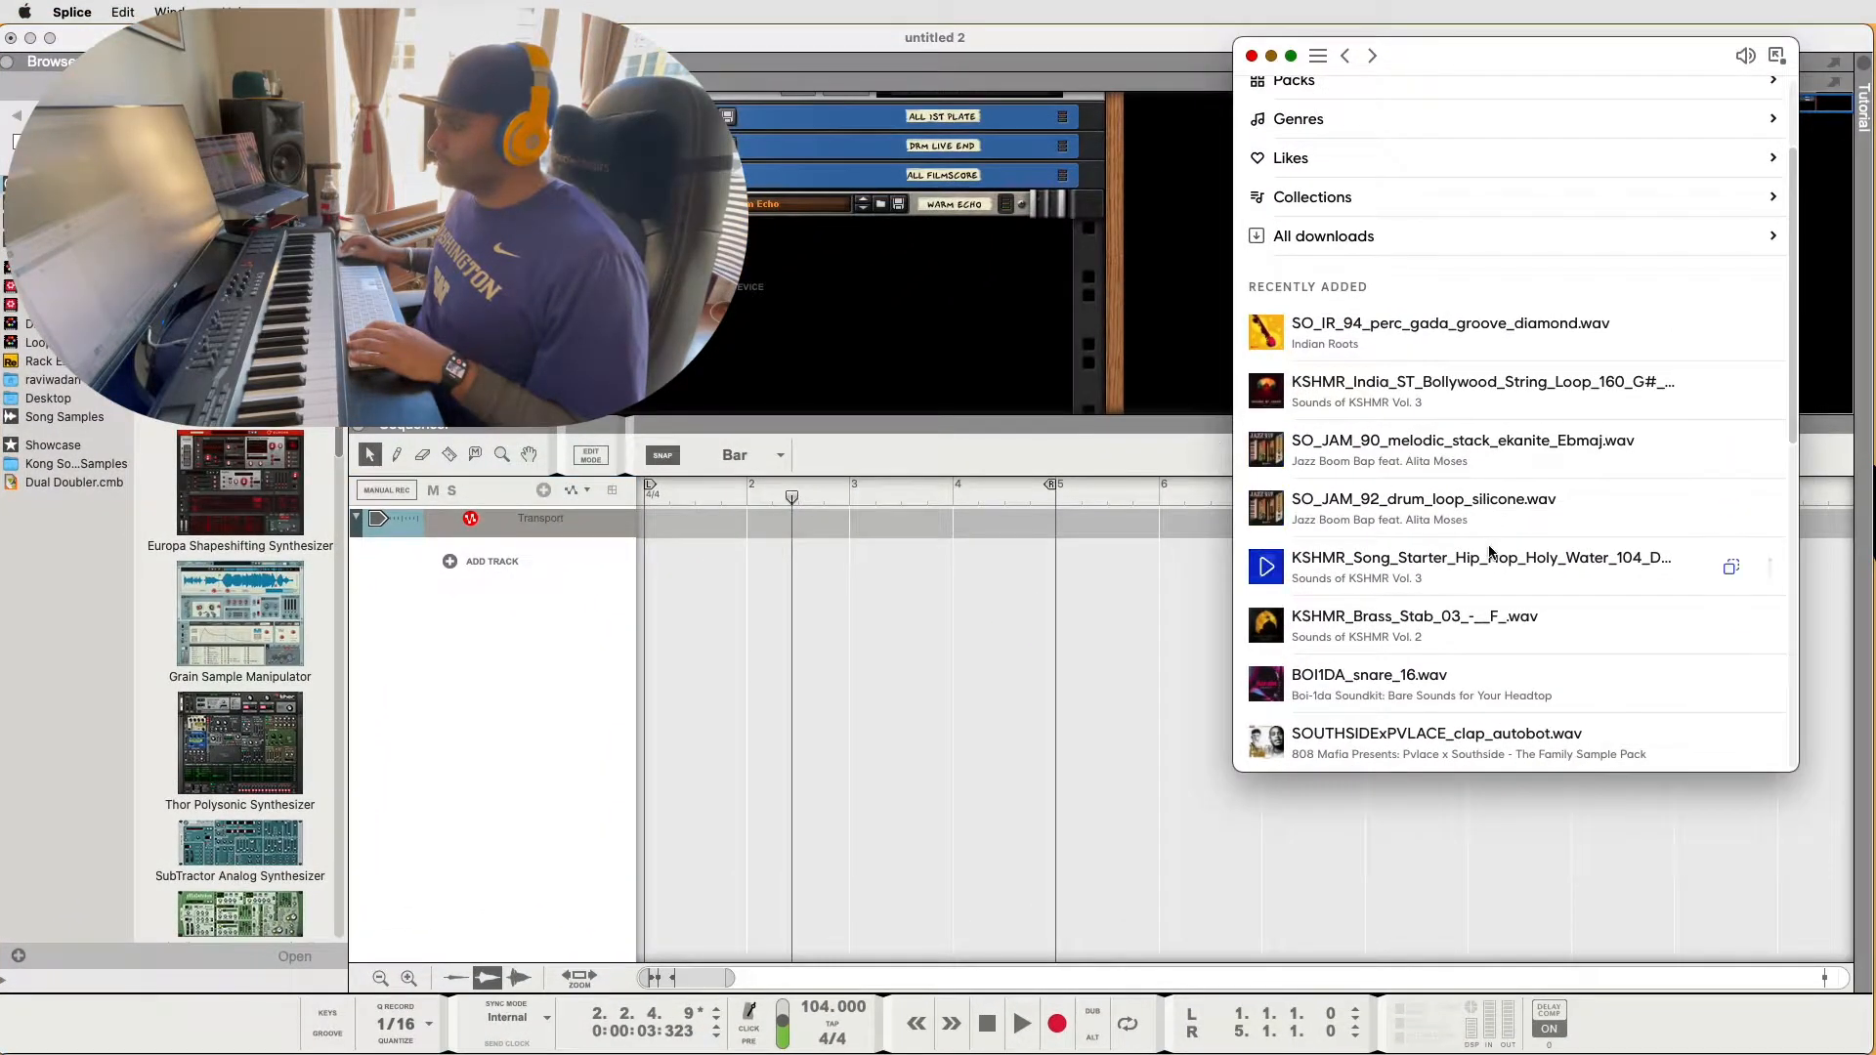
left_click_drag(1432, 583, 664, 562)
Play the sample from bar 1 and enable a high-pass filter at about 250 Hz in the track's Spectrum EQ
left_click(649, 494)
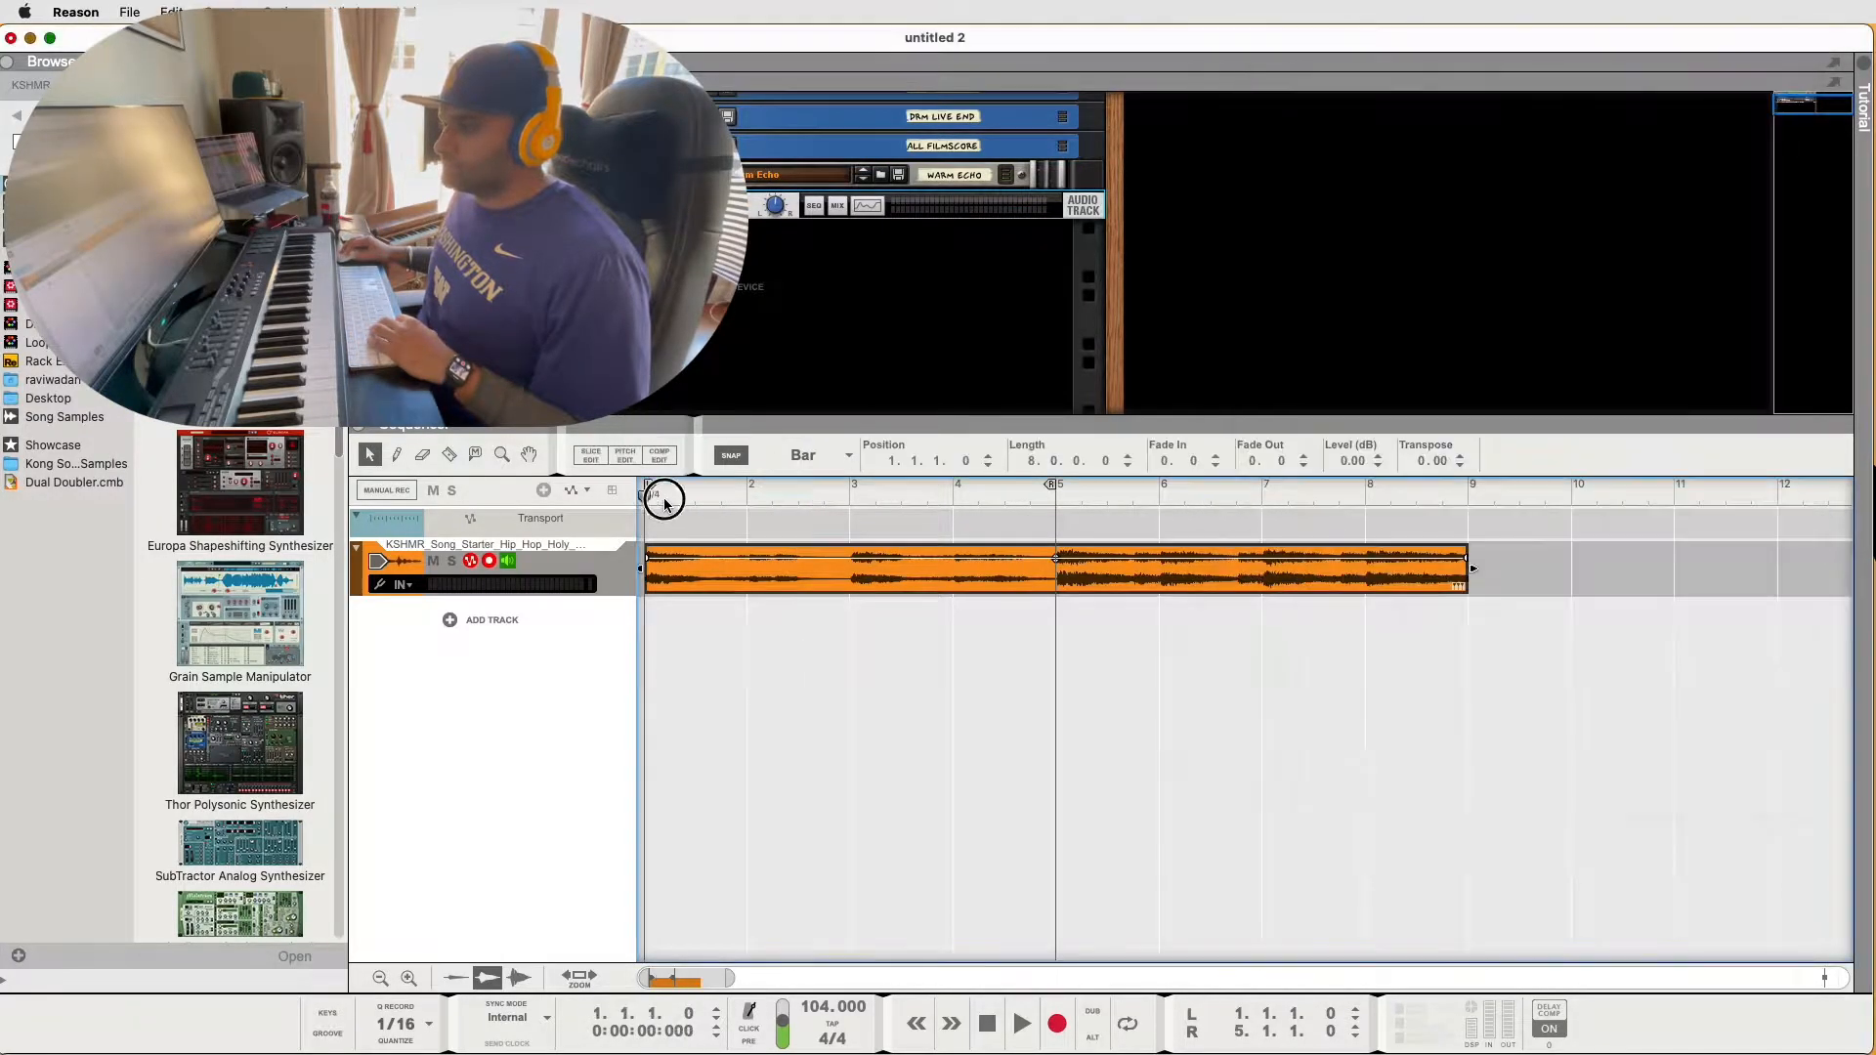
key("space")
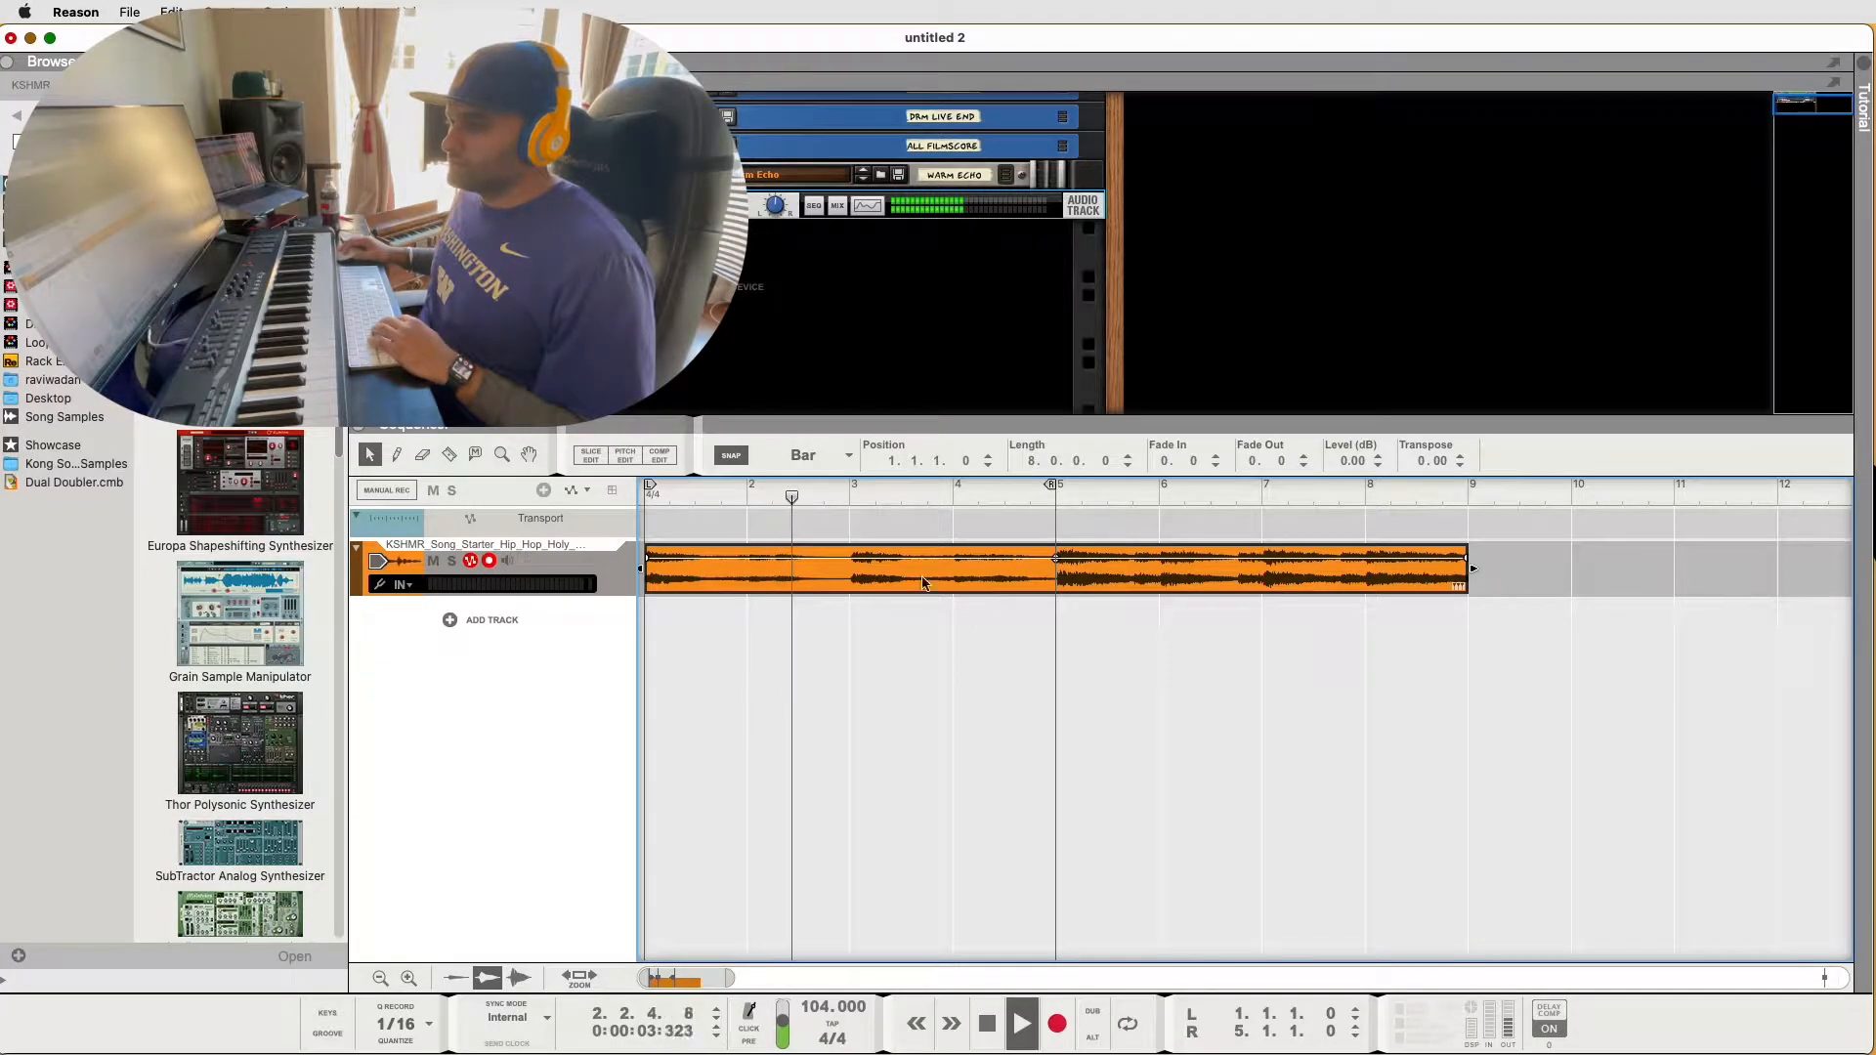
left_click(488, 547)
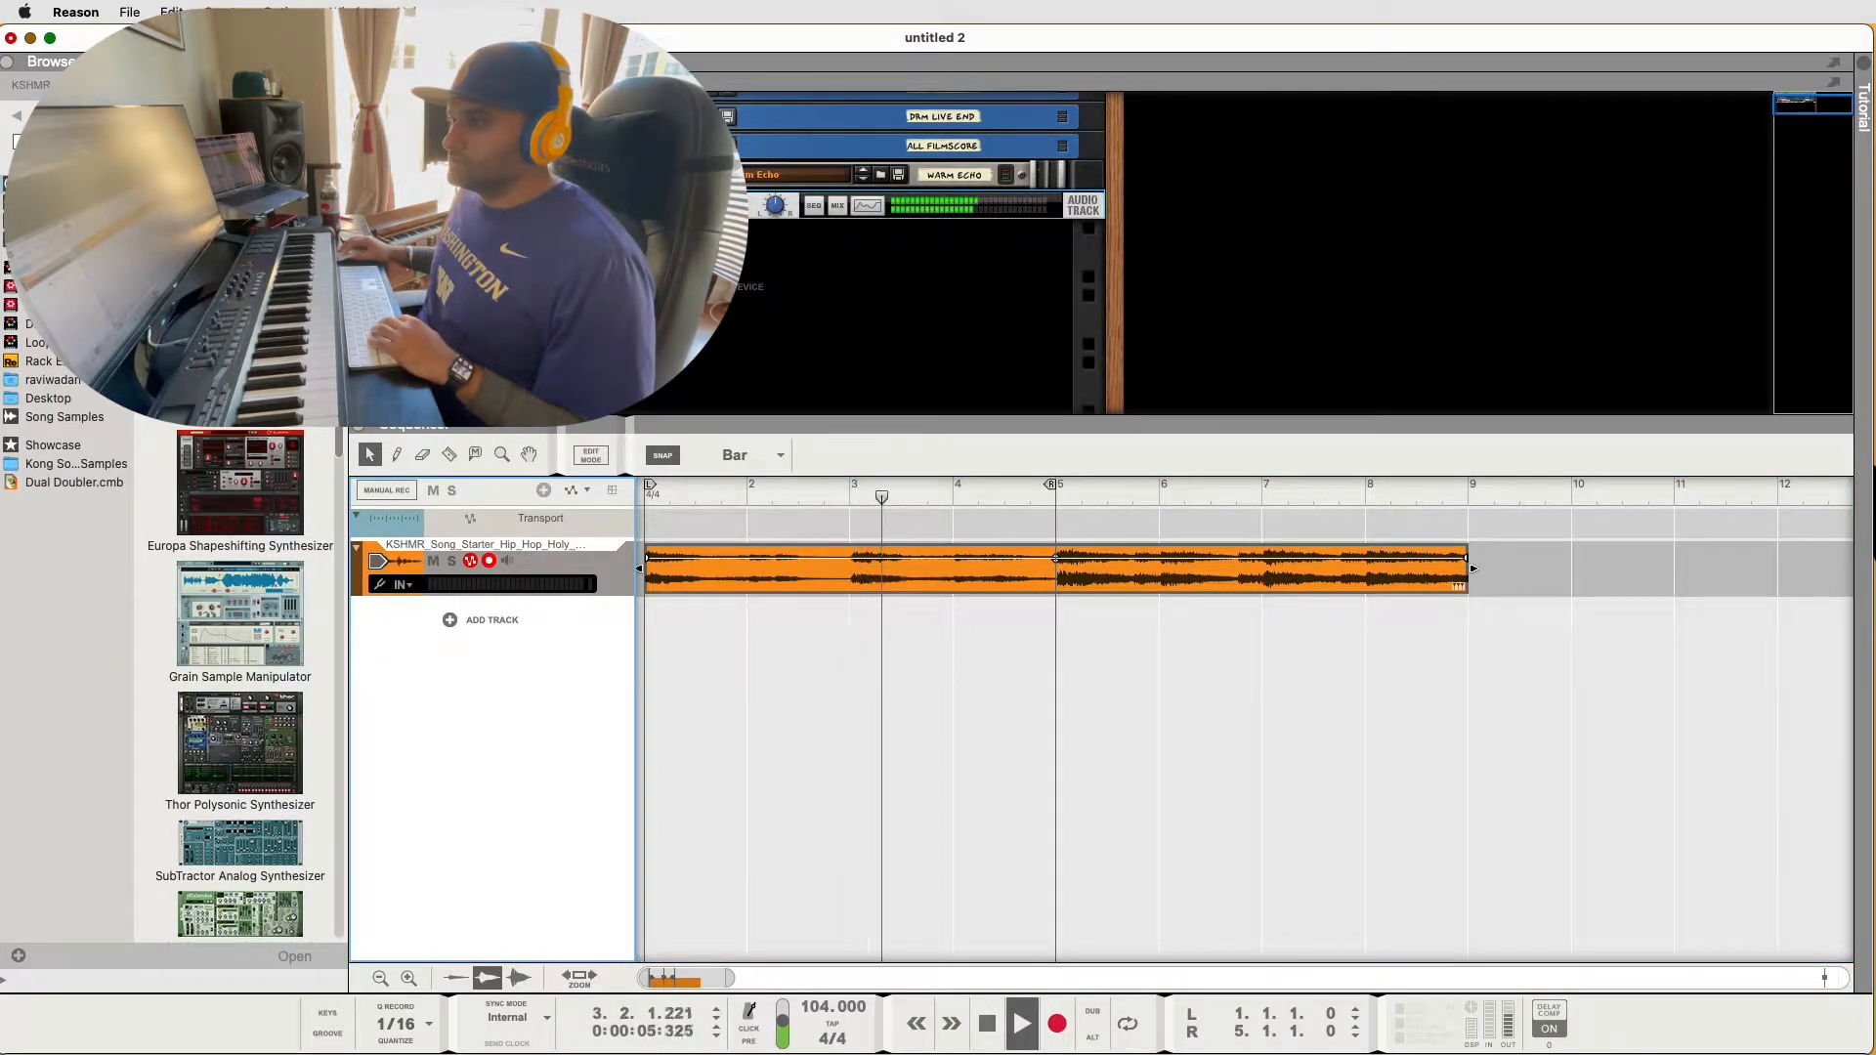
left_click(866, 207)
left_click_drag(1319, 168, 1182, 171)
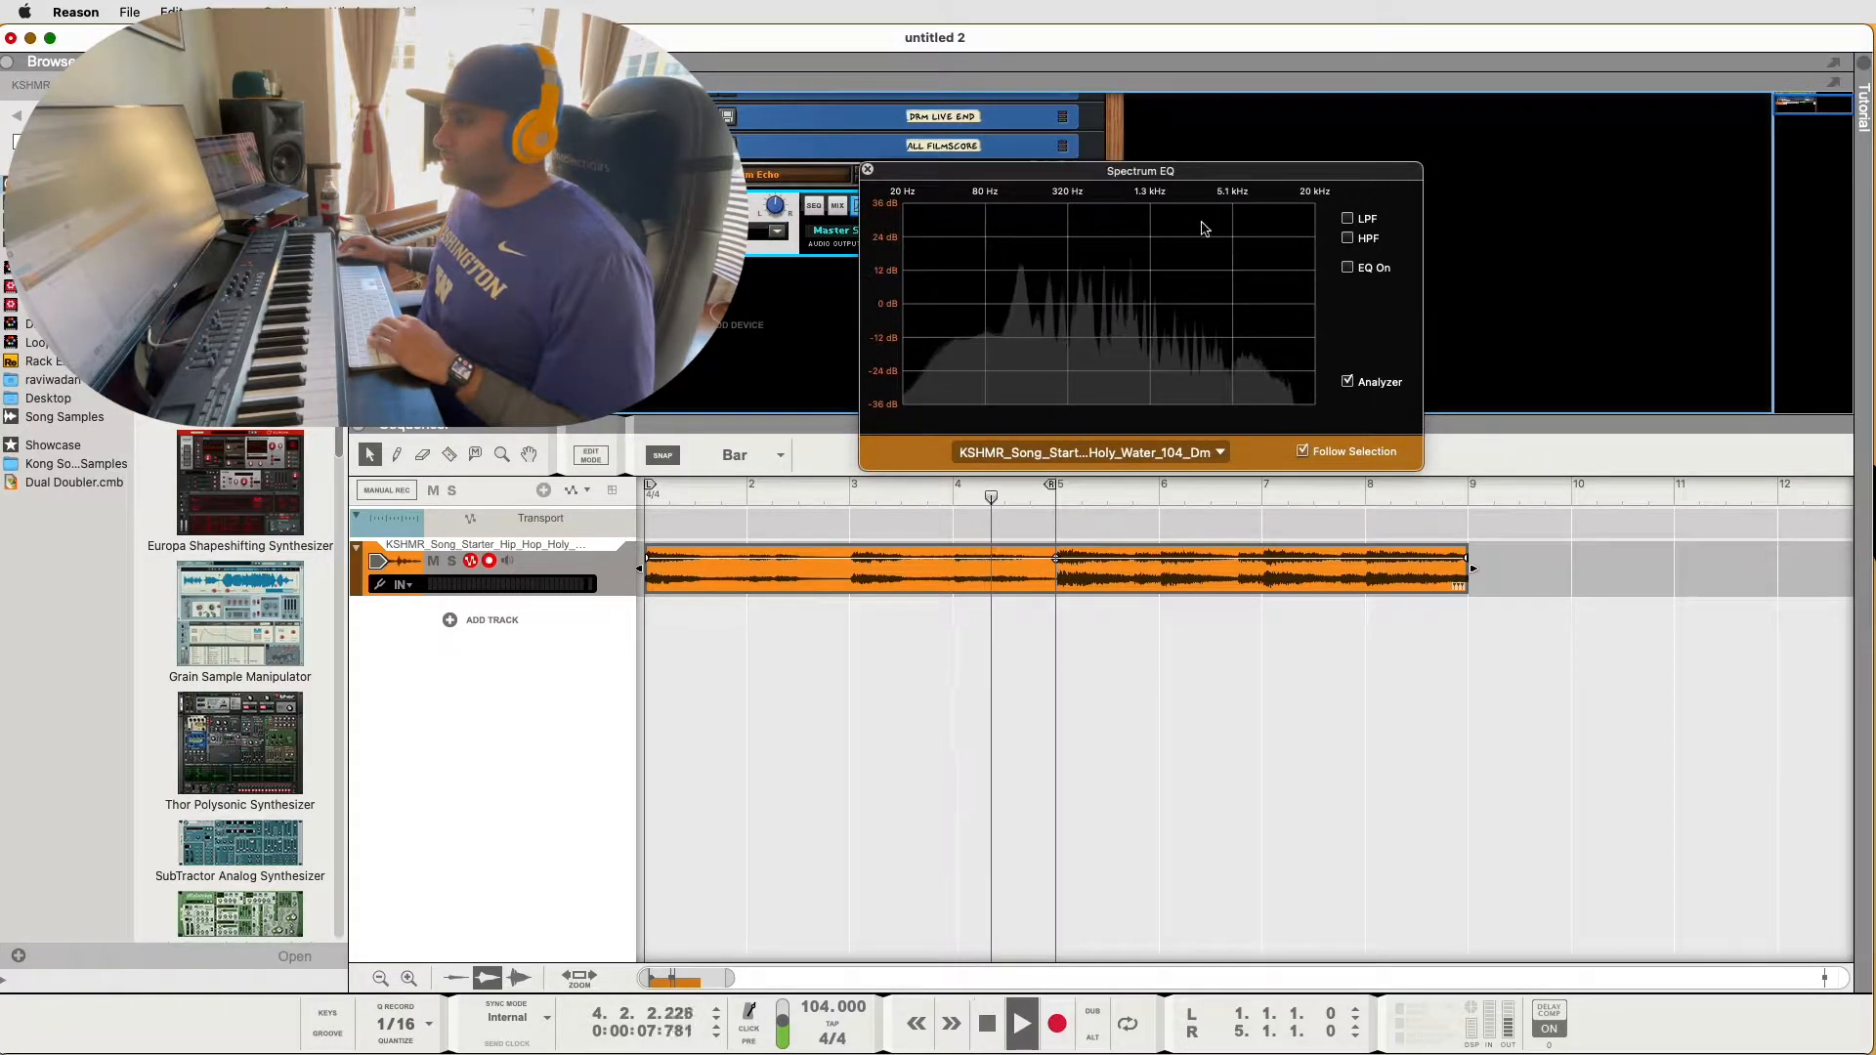
left_click(1348, 240)
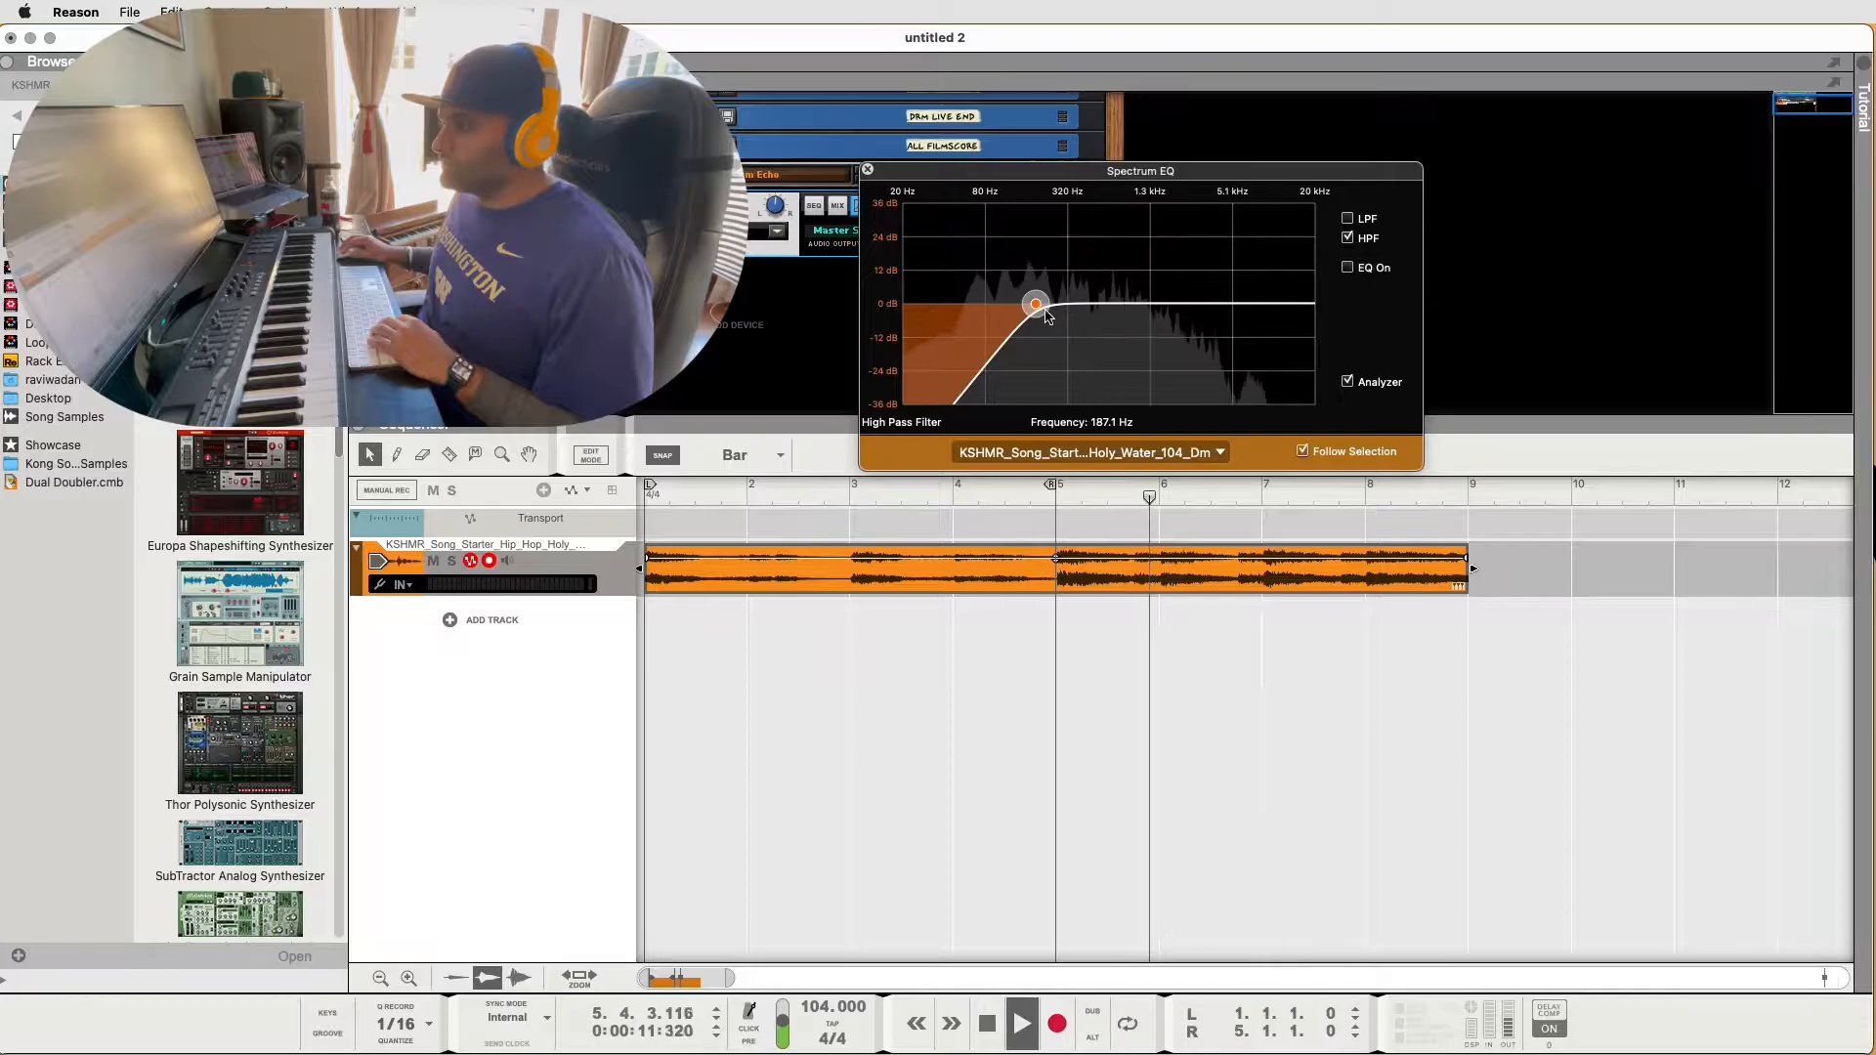
left_click_drag(1039, 304, 1050, 307)
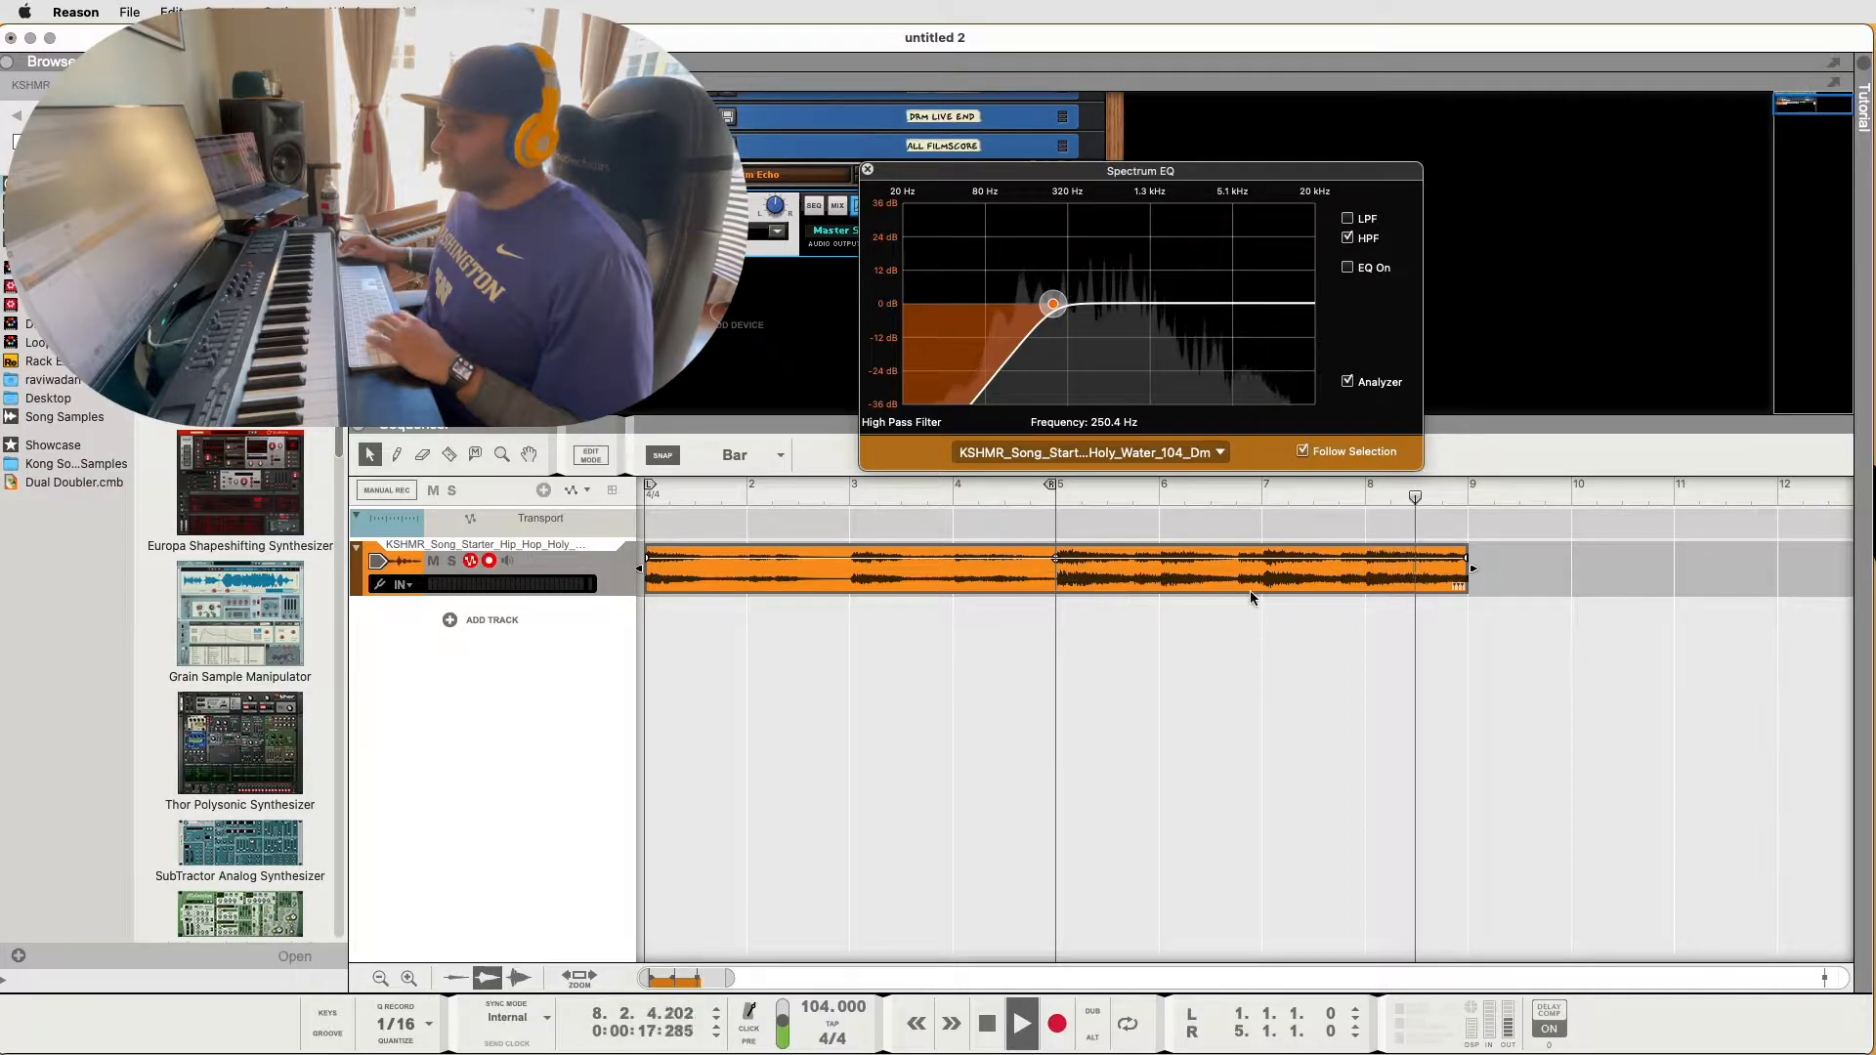
key("space")
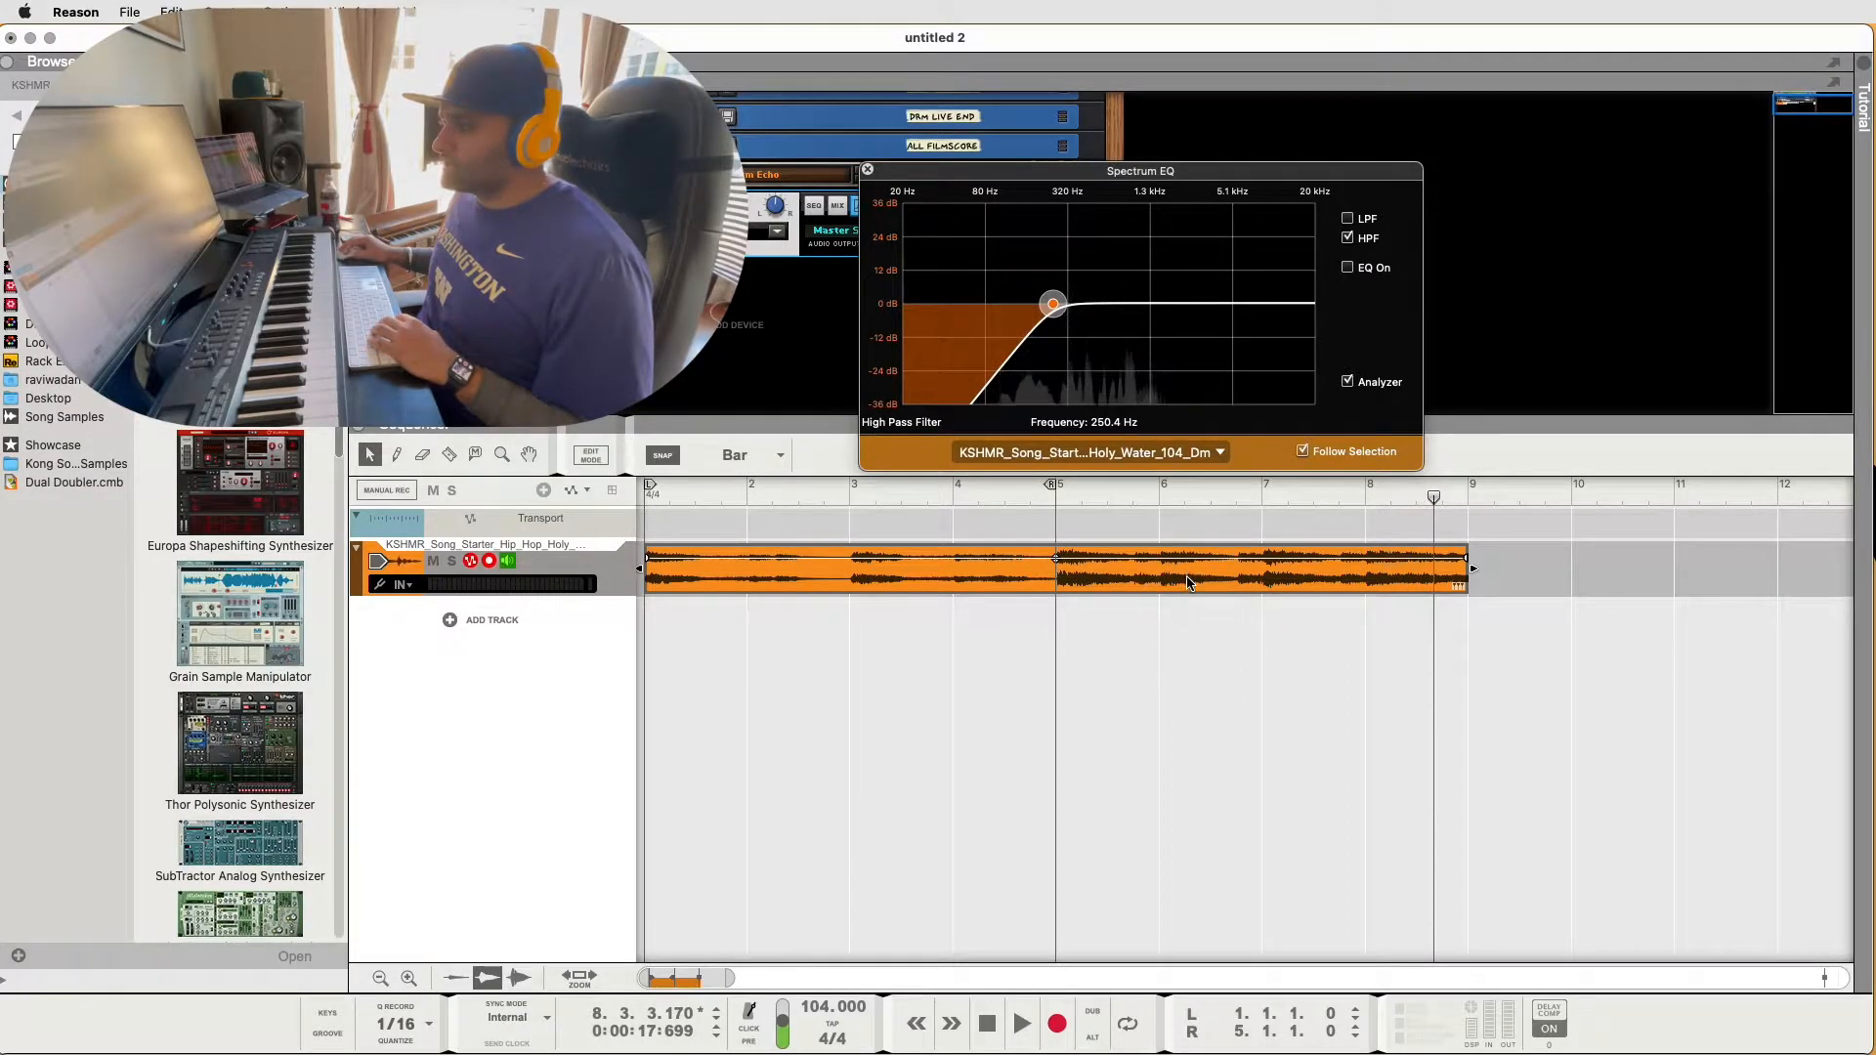
Split the audio clip at bar 5 and delete its second half
key("r")
left_click(1065, 588)
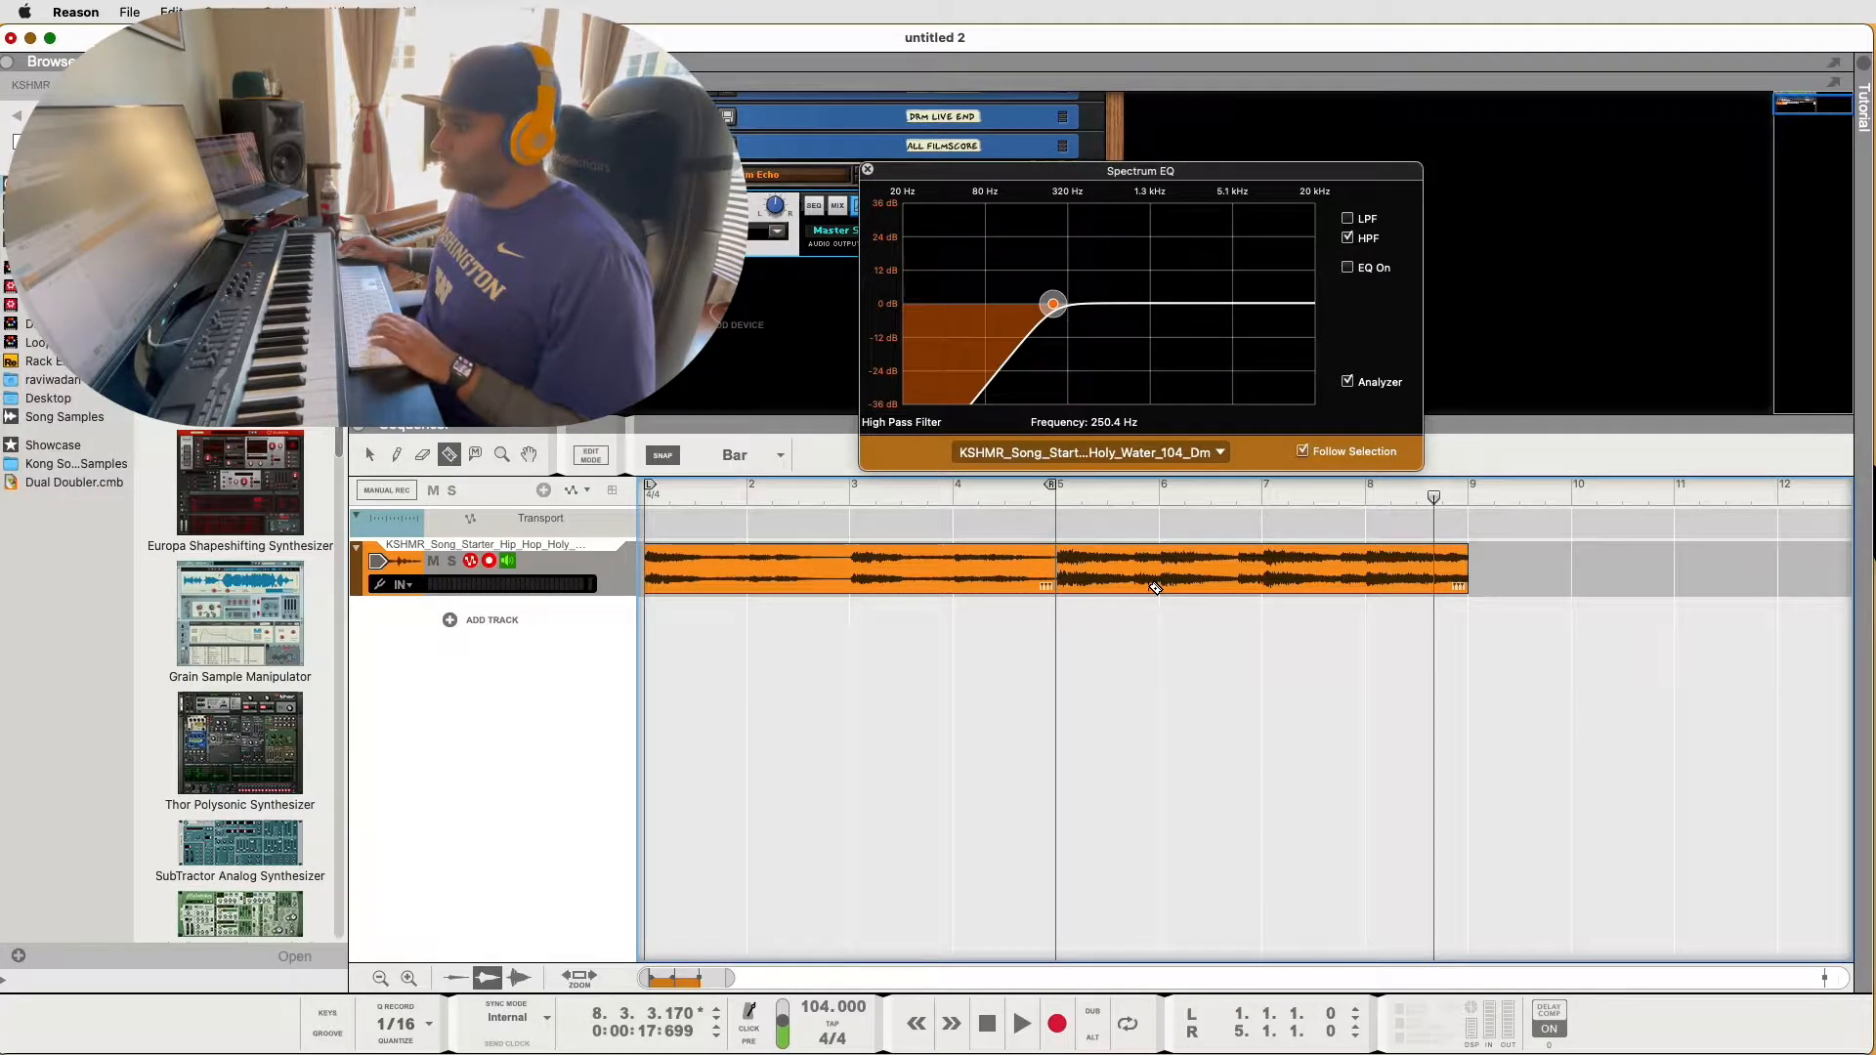
key("e")
left_click(1155, 585)
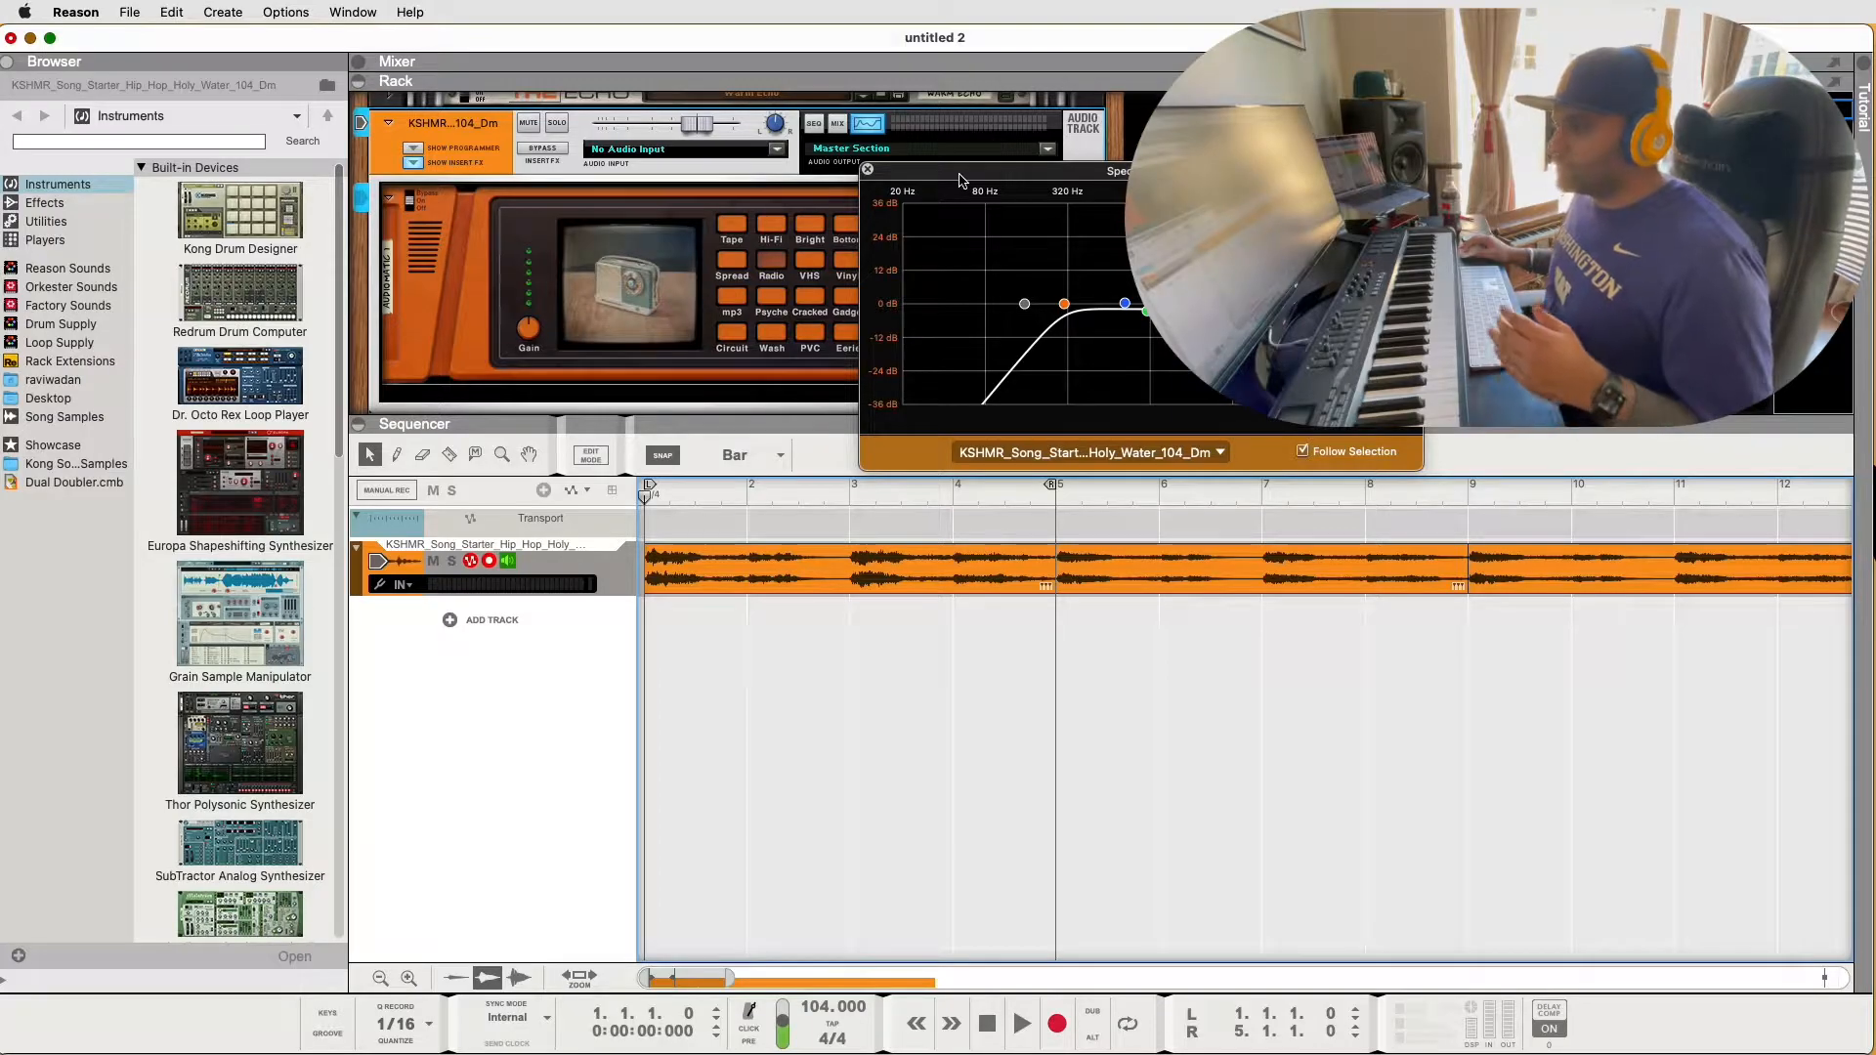
Clear the Spectrum EQ window from the rack, set the first clip's transposition to 0 semitones and play it
left_click_drag(946, 173, 1049, 158)
left_click(860, 581)
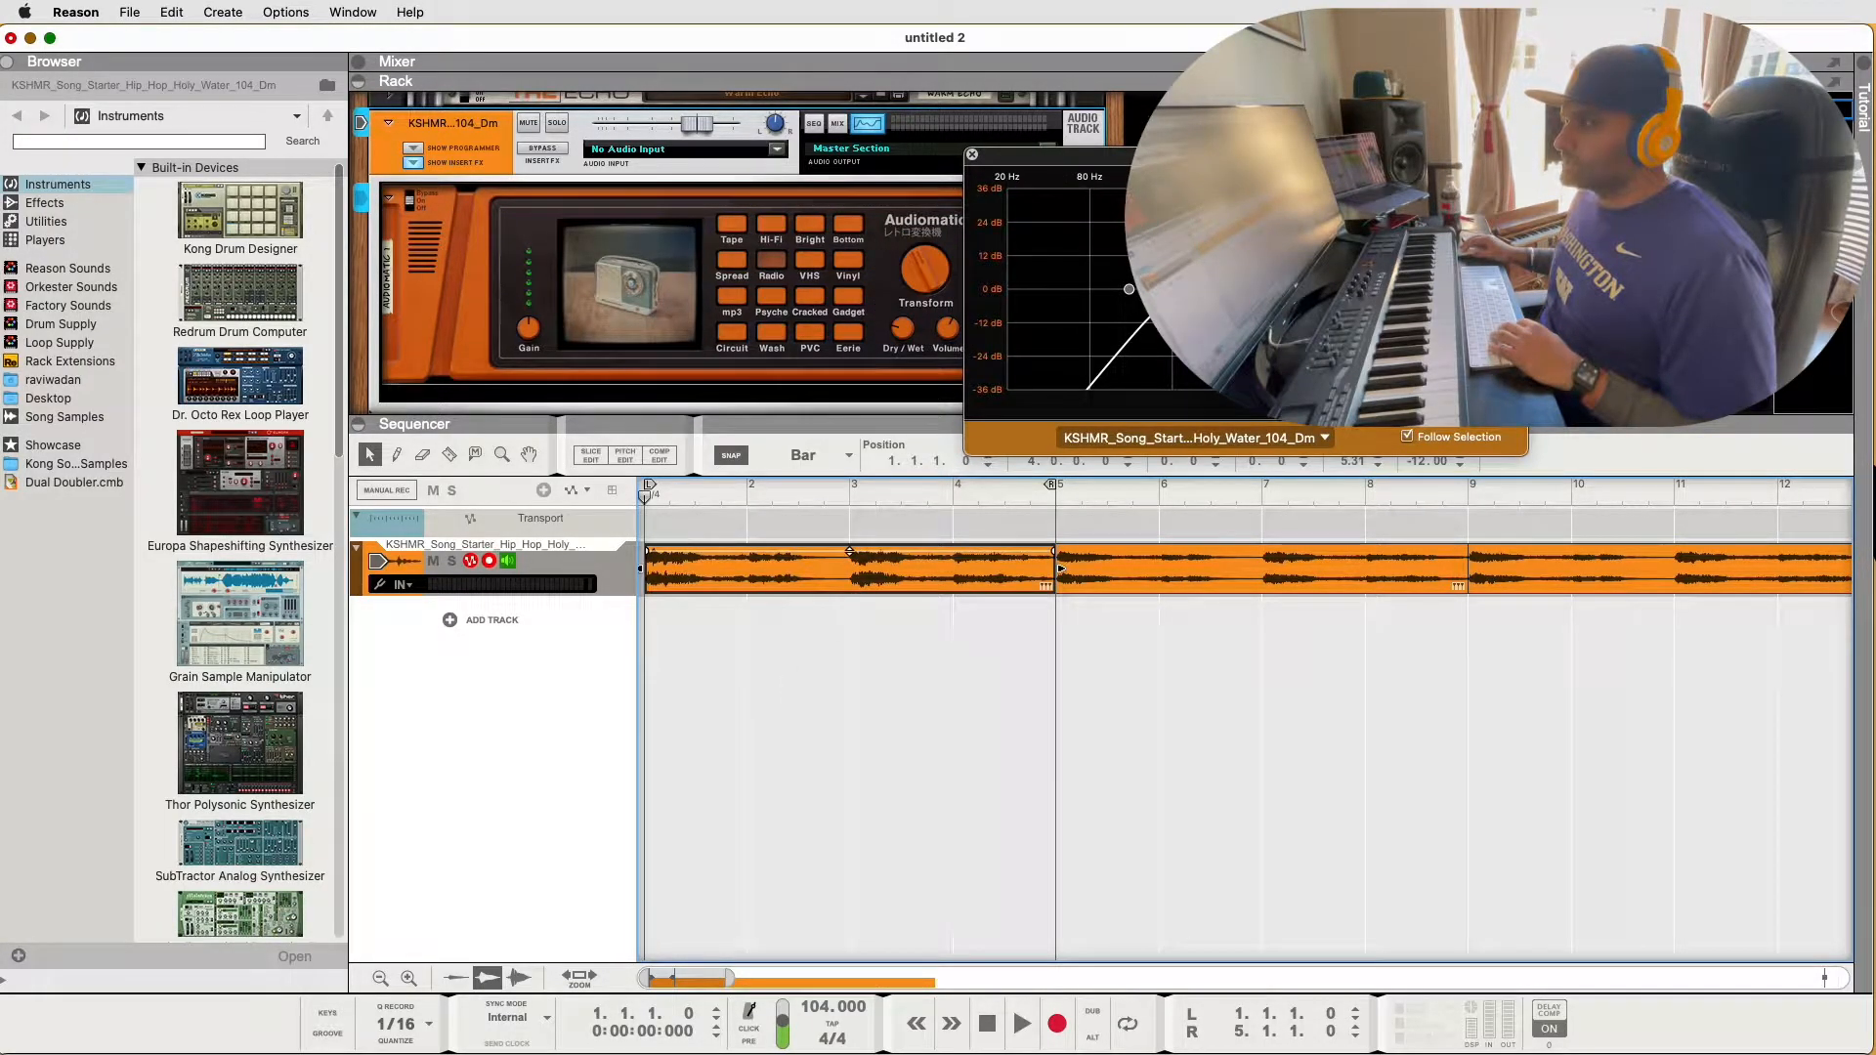
left_click_drag(1149, 159, 1093, 657)
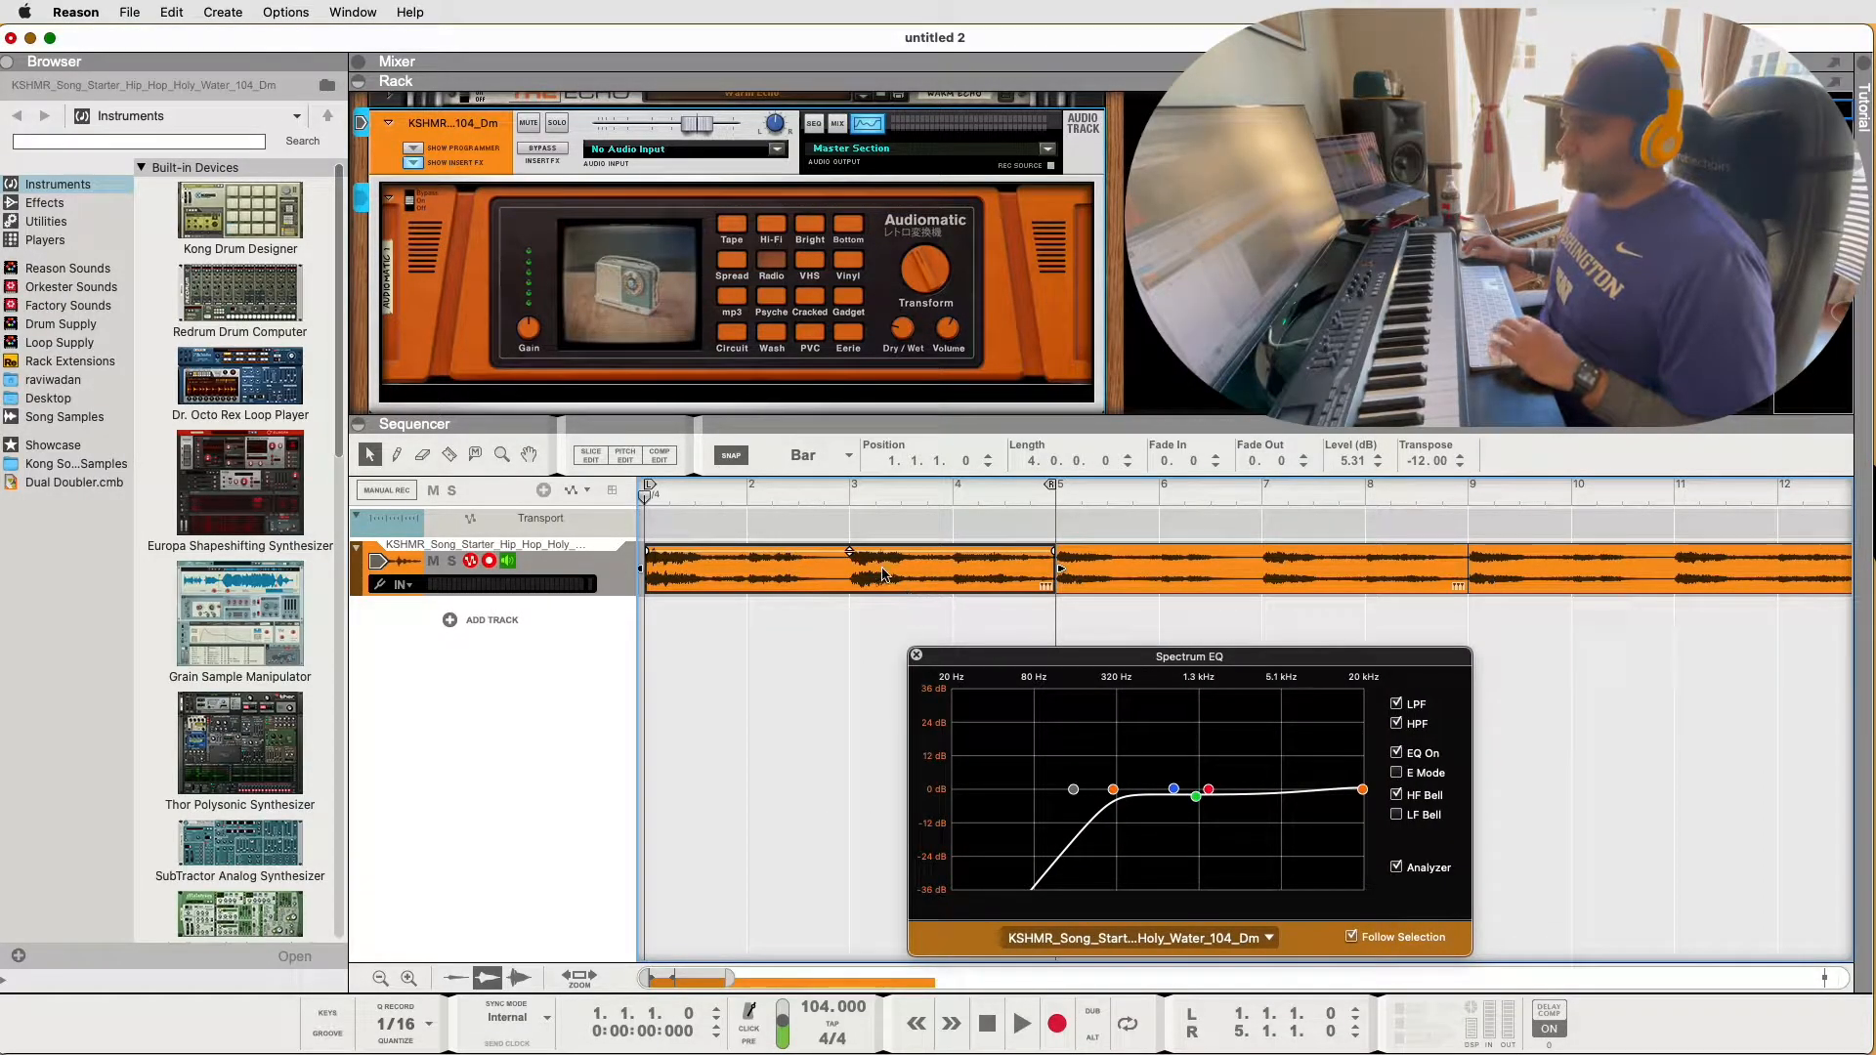
left_click_drag(1417, 469, 1424, 431)
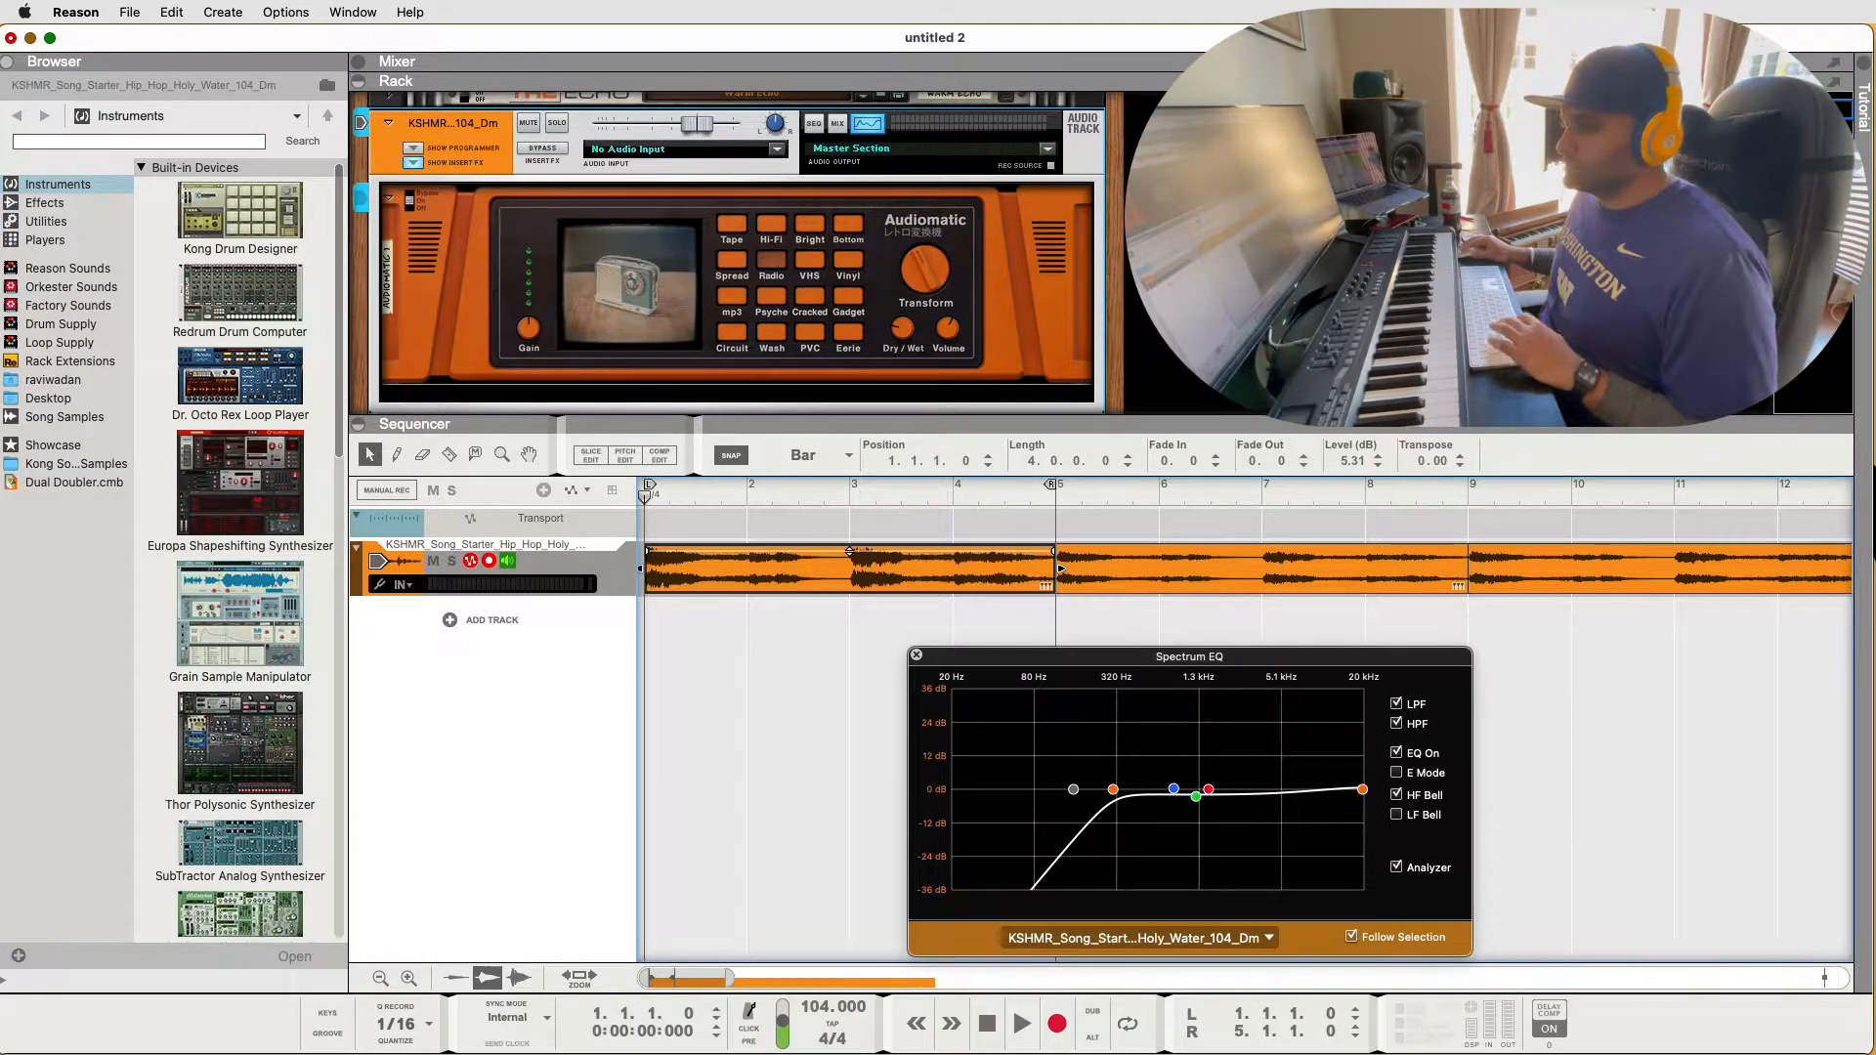
key("space")
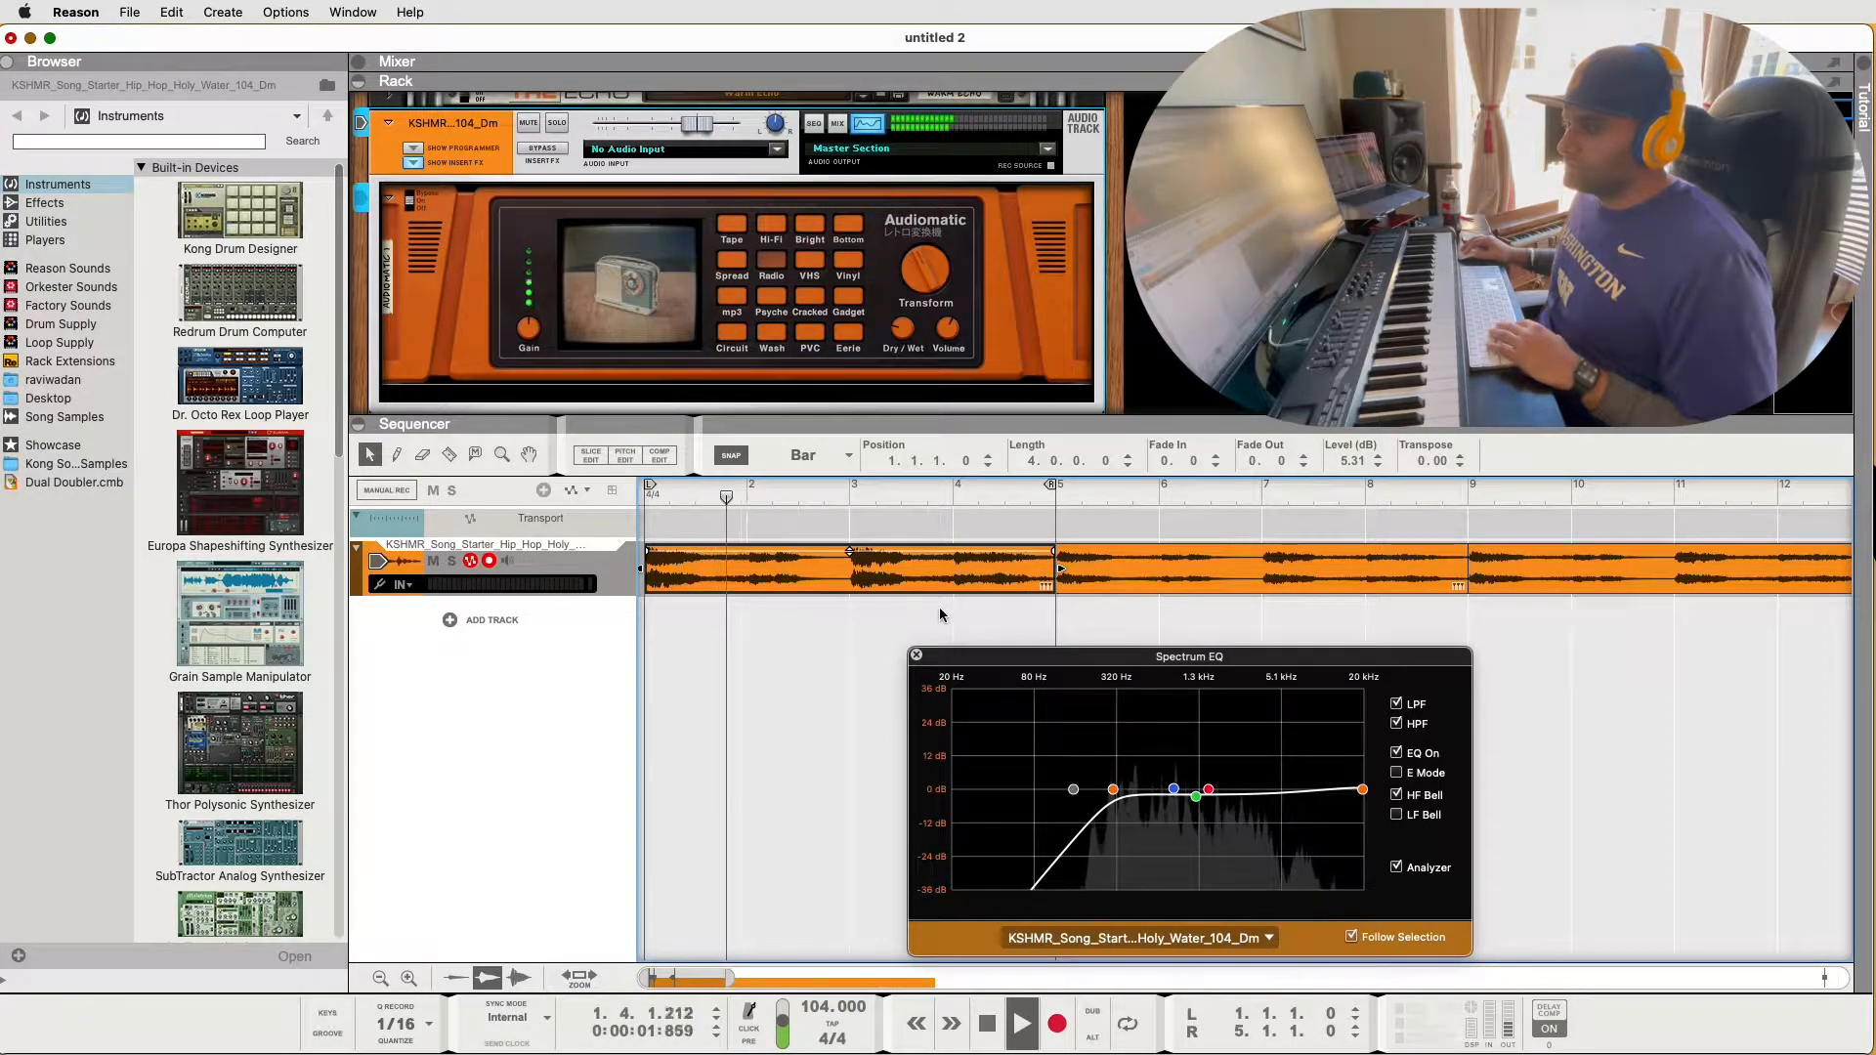
Set the first clip's transposition to -12 semitones and listen to it, replaying from bar 5
left_click_drag(1424, 461, 1416, 515)
key("space")
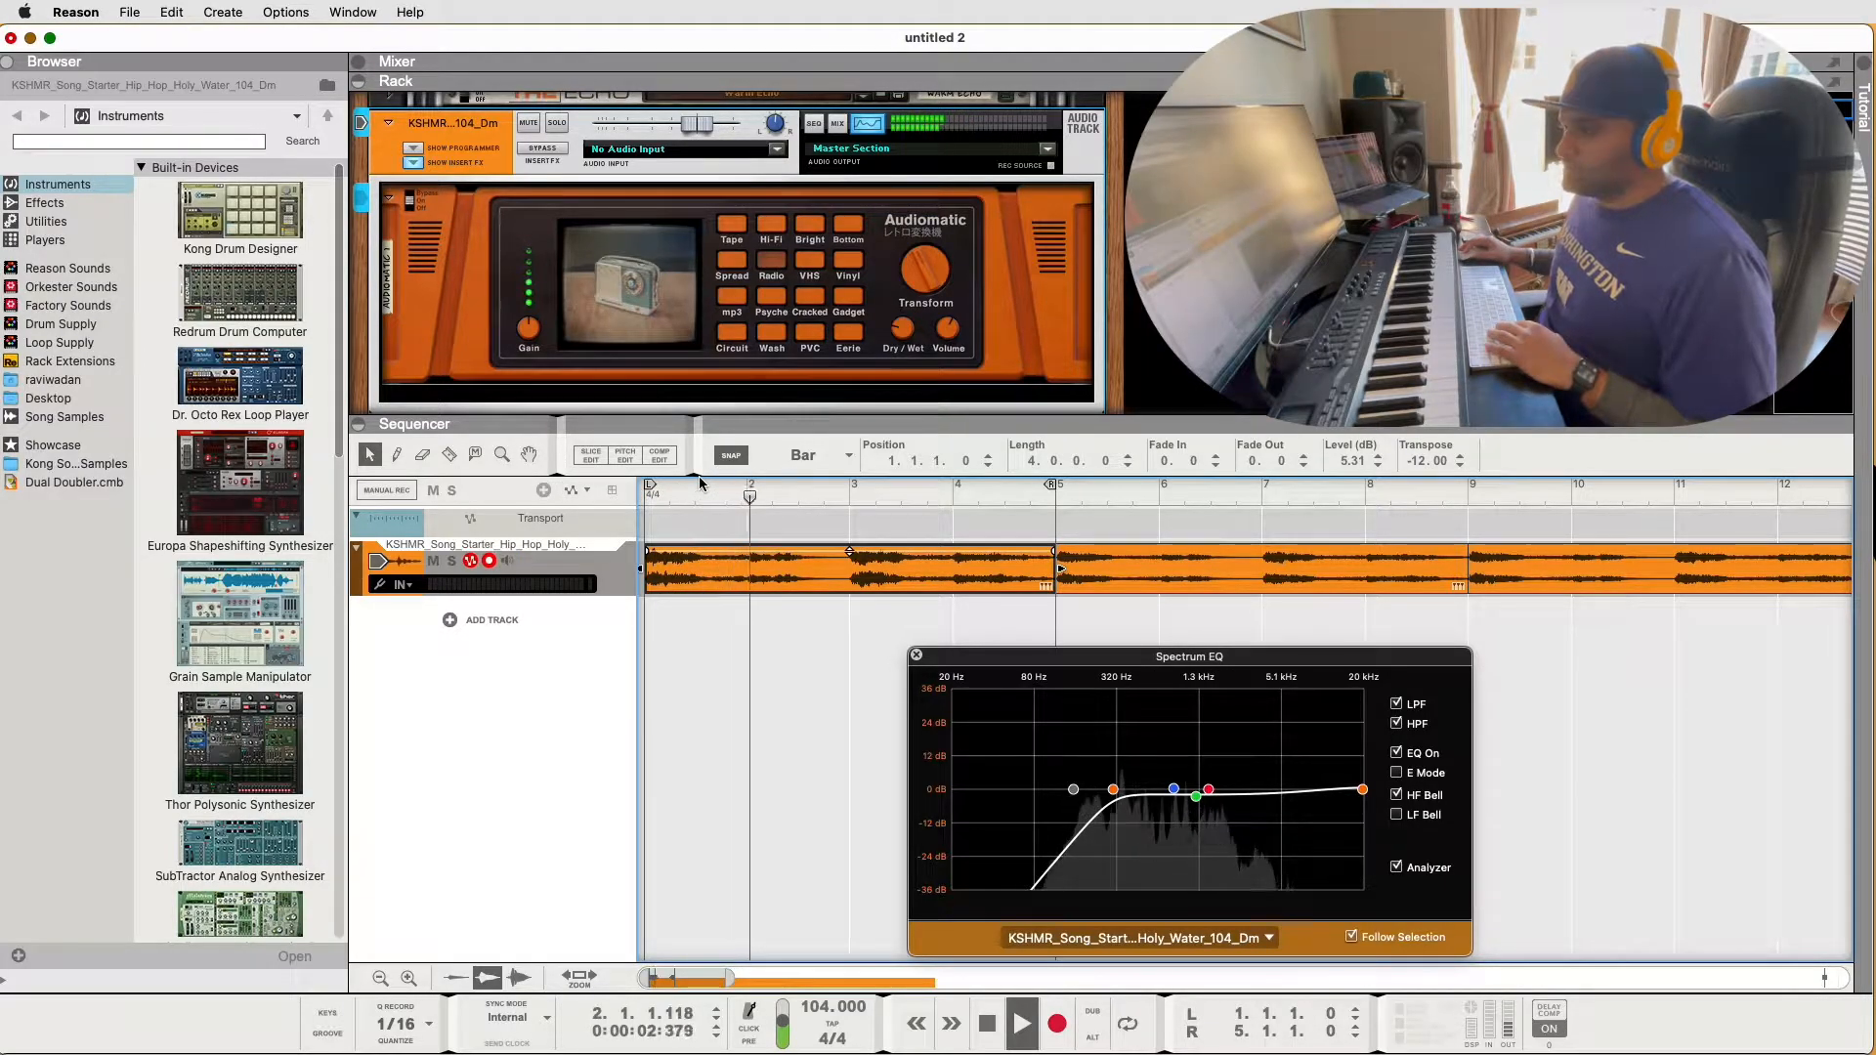
key("space")
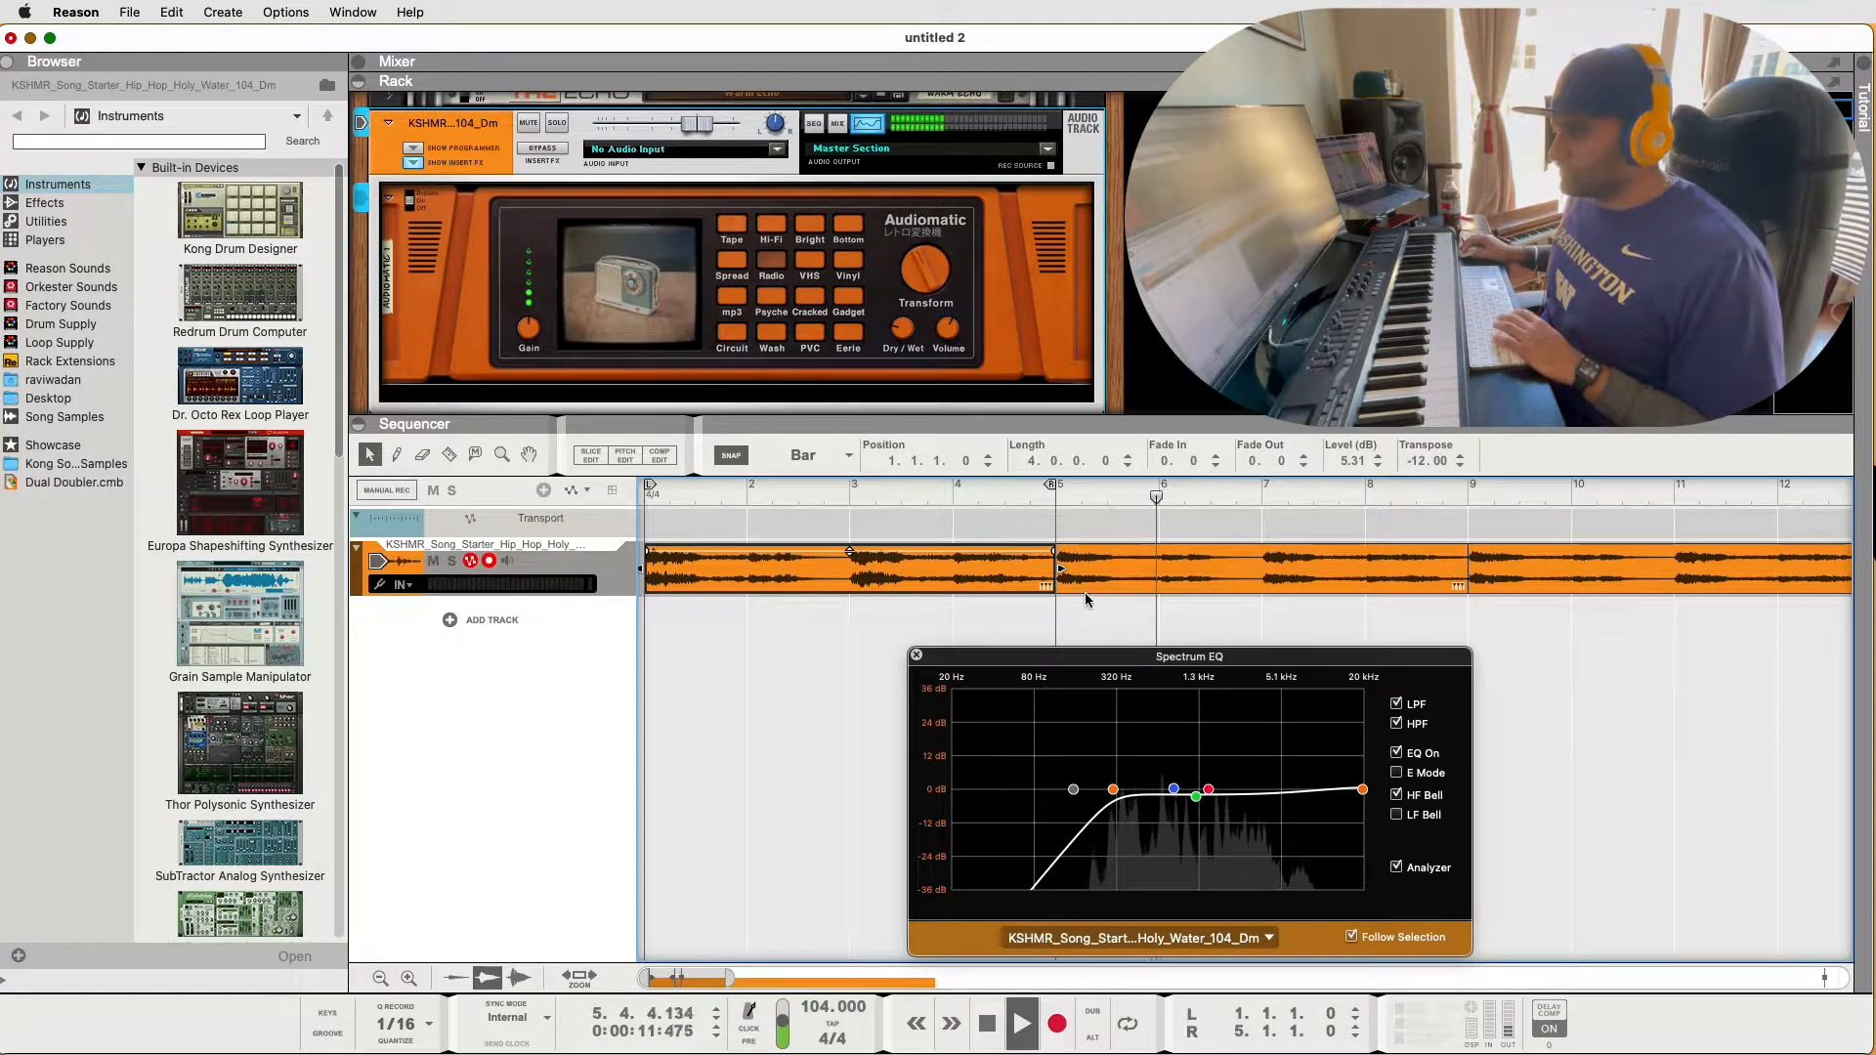
left_click(1042, 523)
left_click(1016, 507)
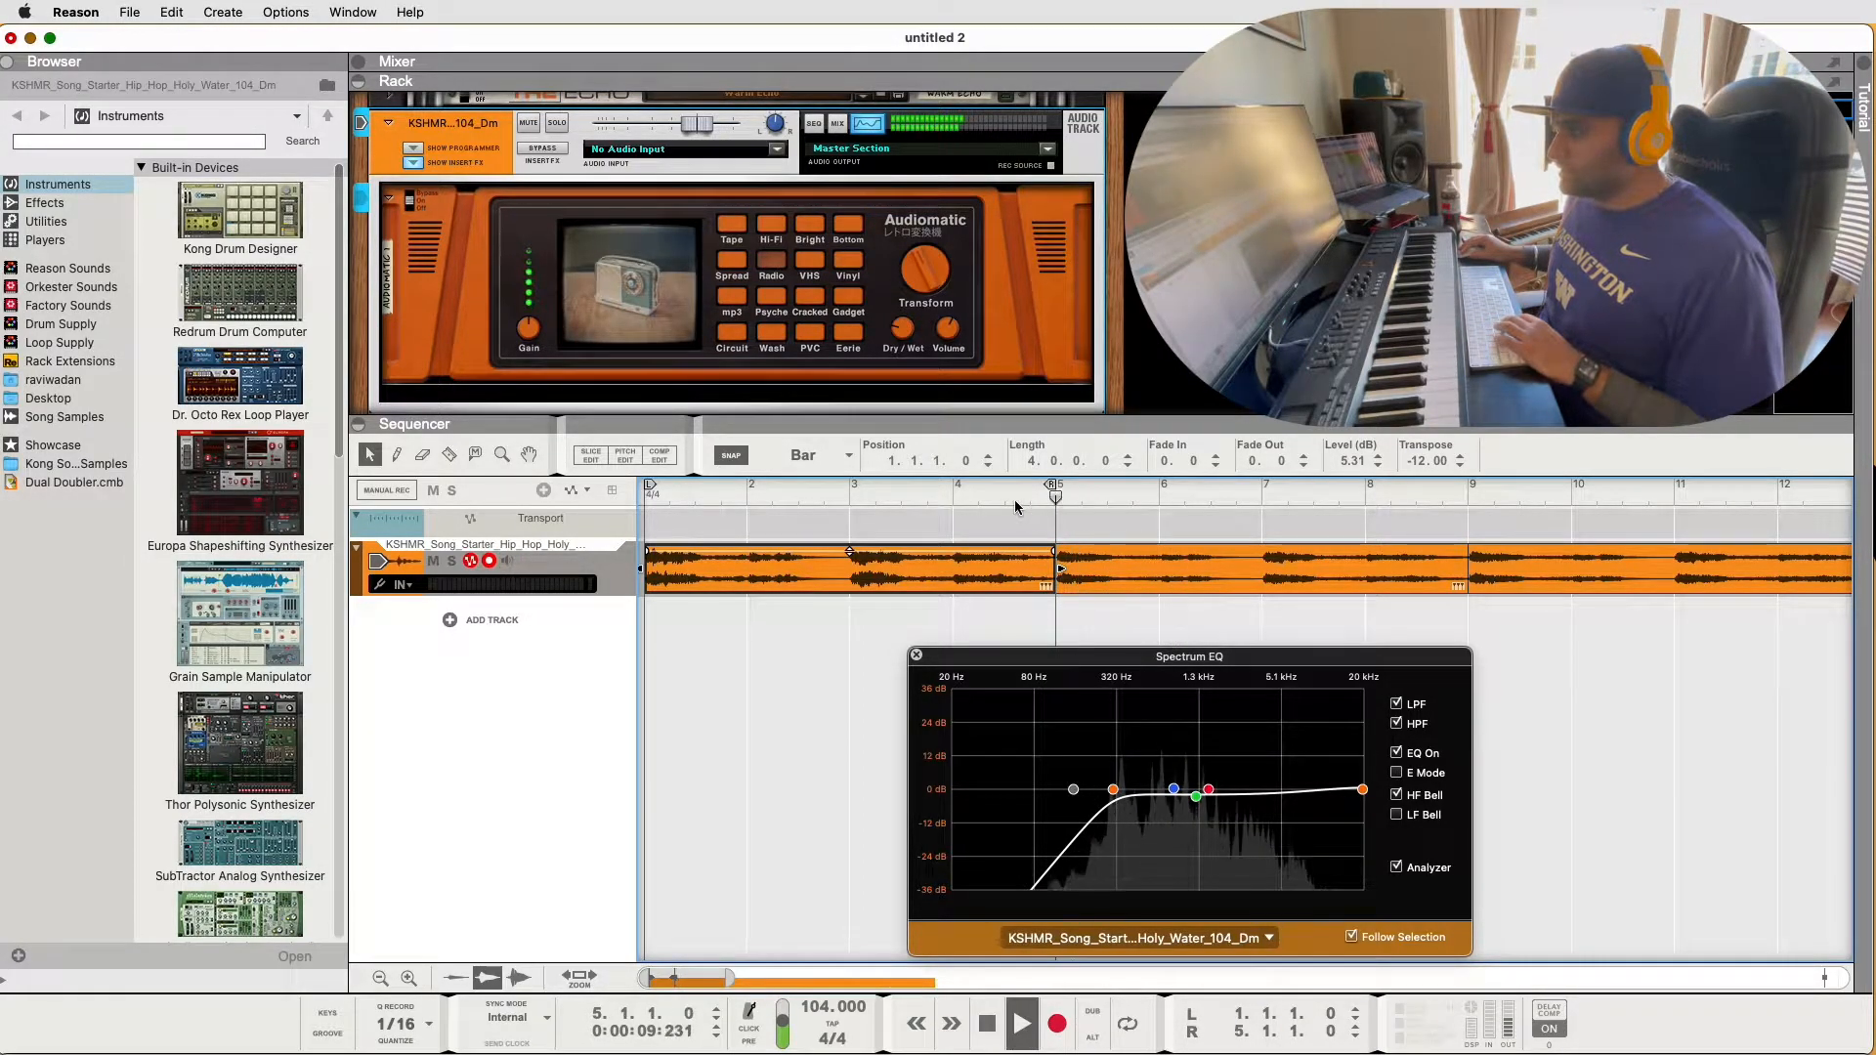
left_click(1048, 608)
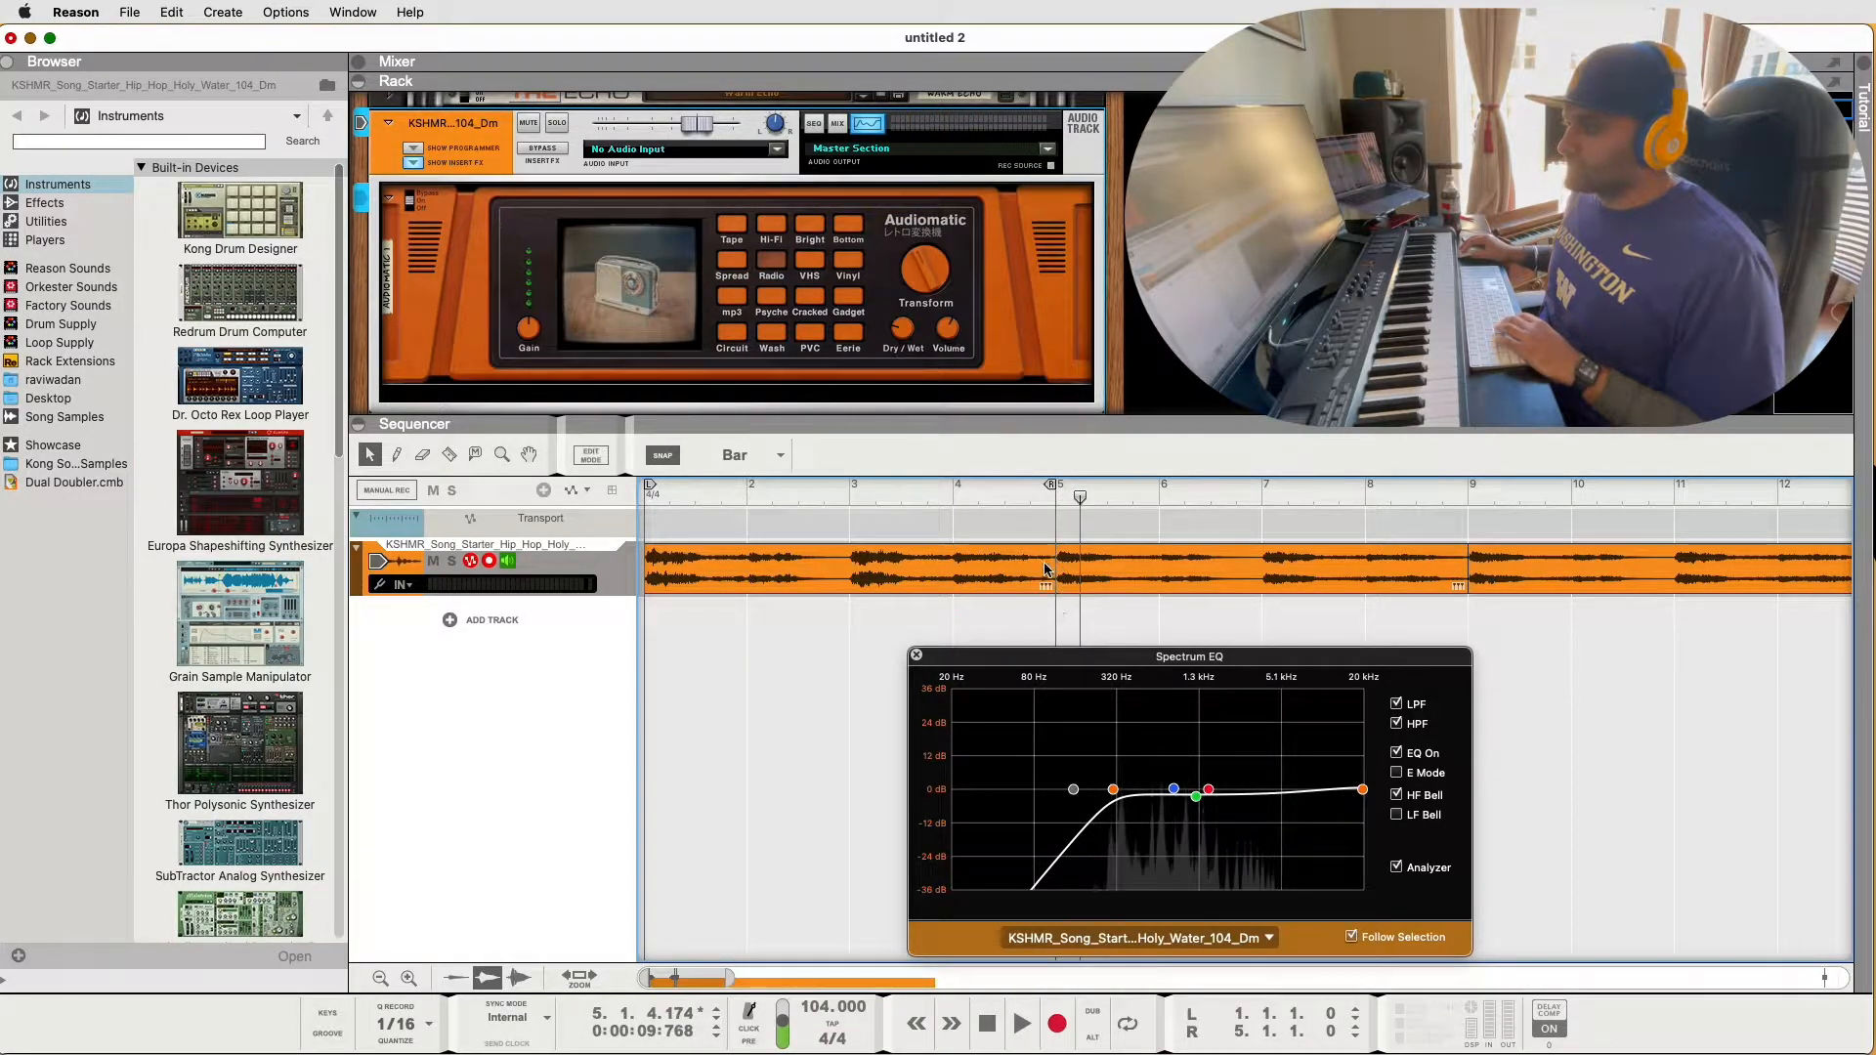
Compare the sample with Audiomatic bypassed and switched on, playing from bar 1 with looping enabled
left_click(493, 284)
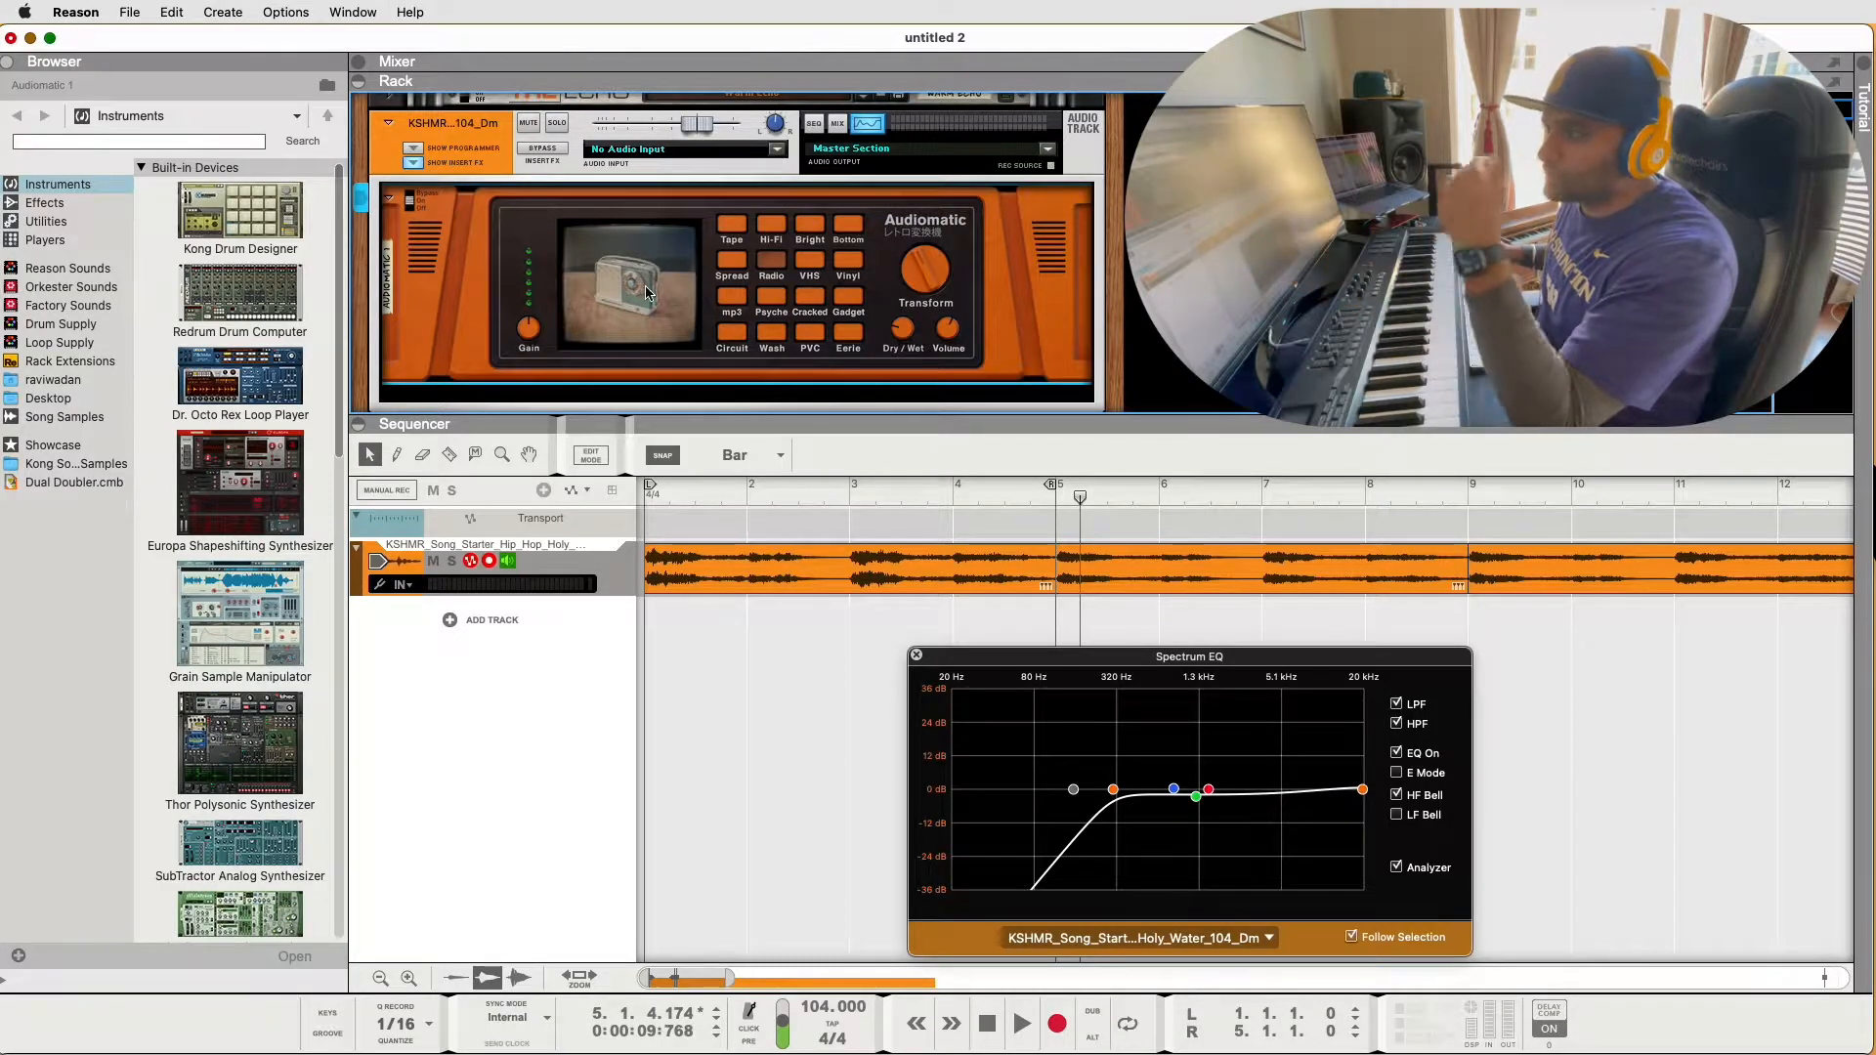
left_click(655, 499)
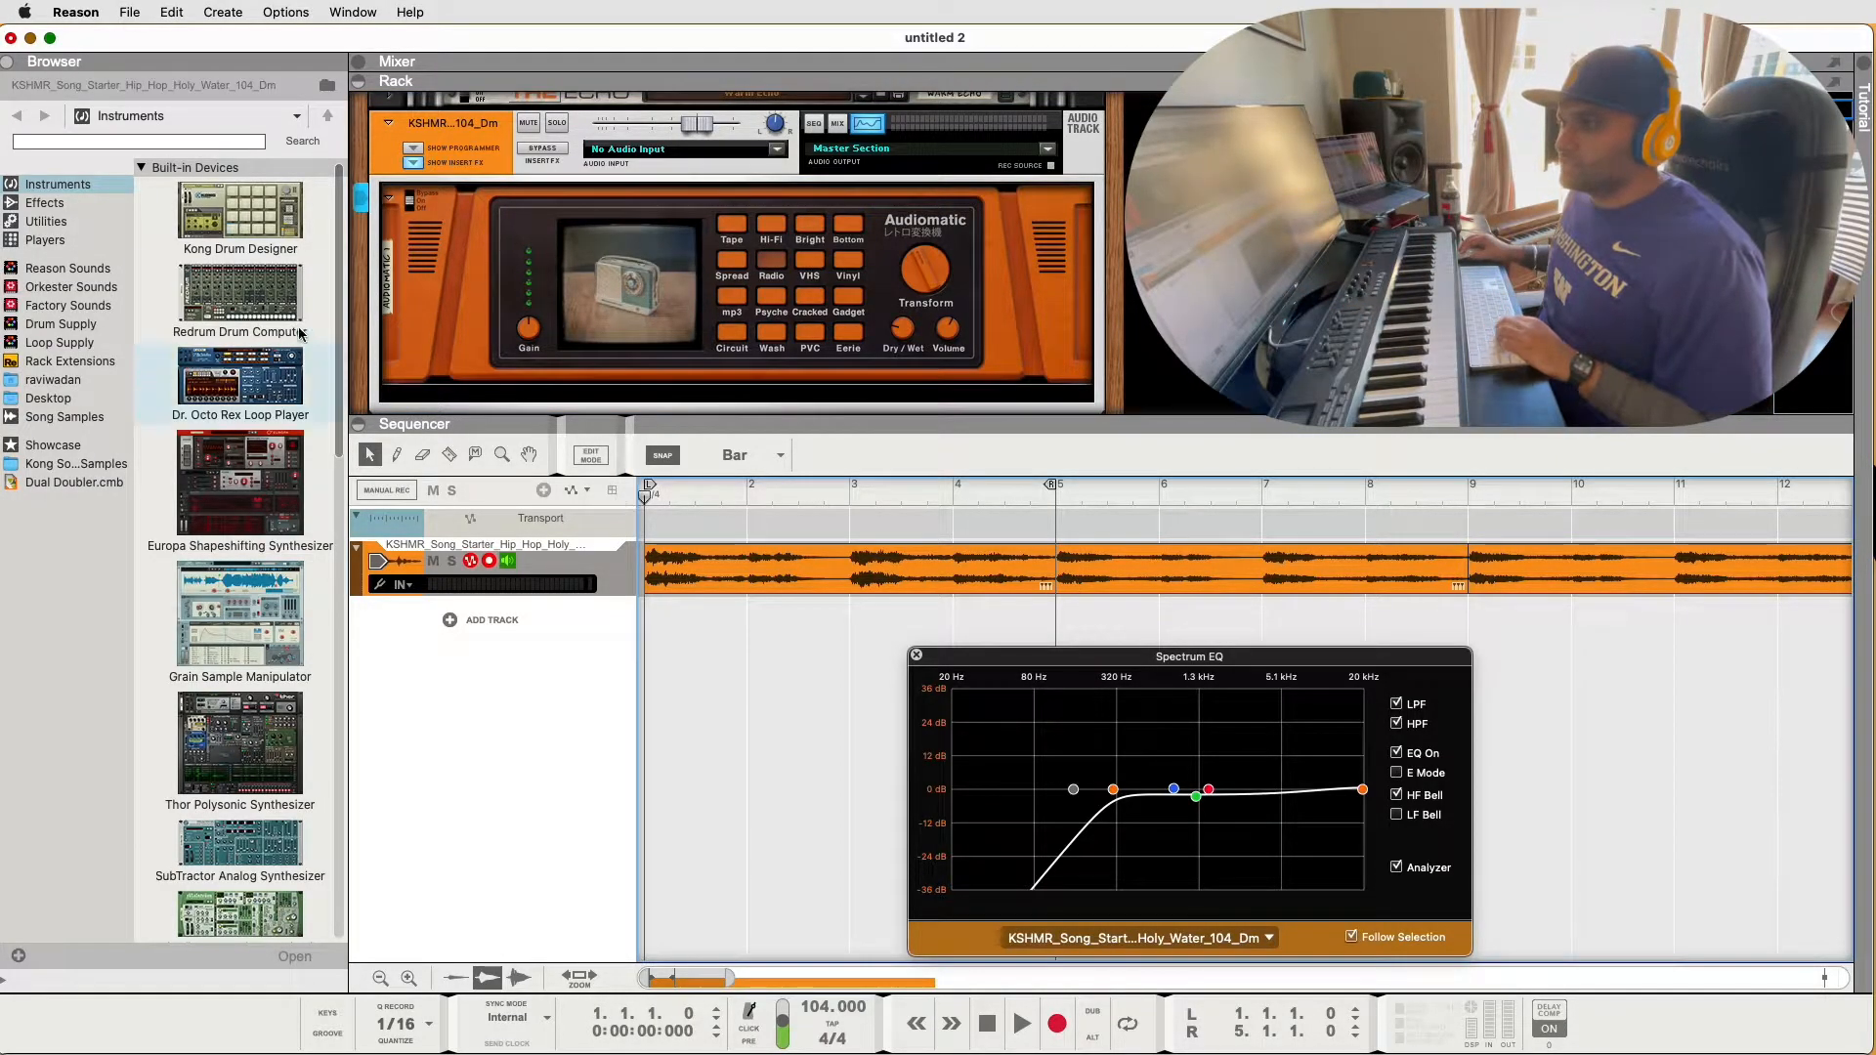
left_click(411, 194)
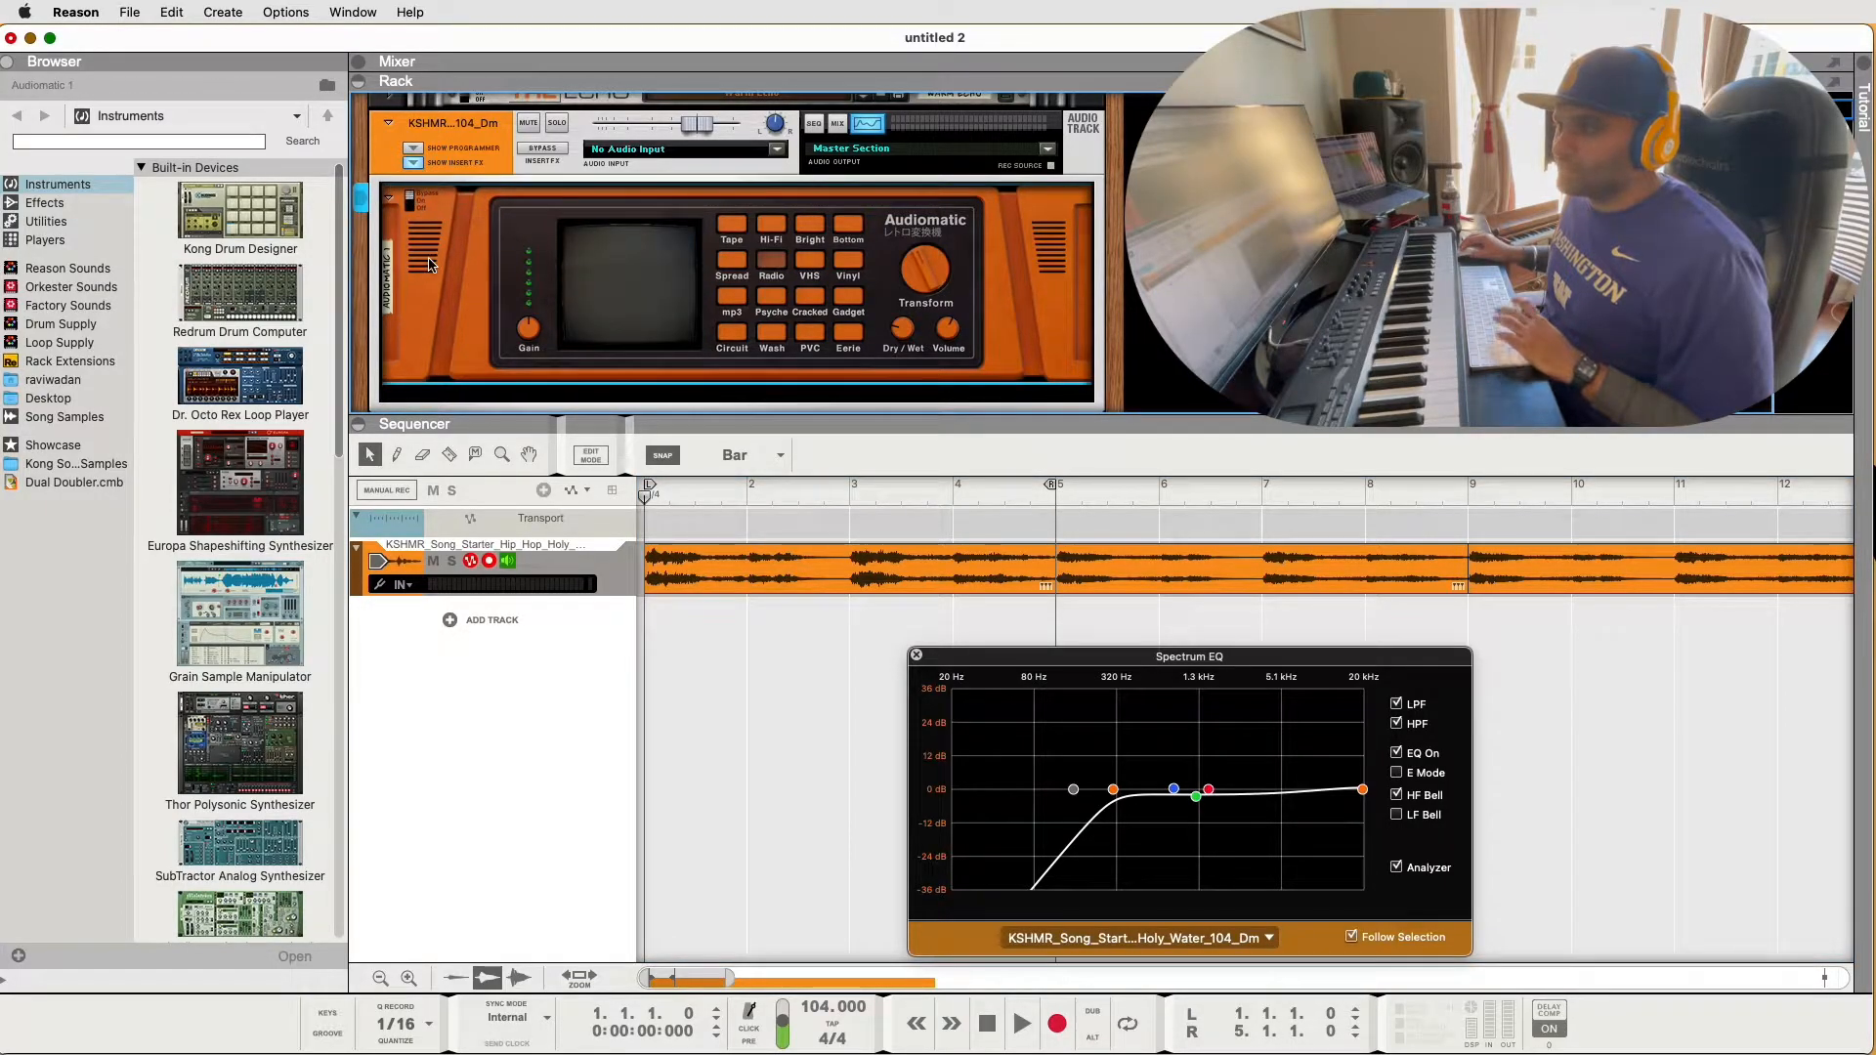
key("space")
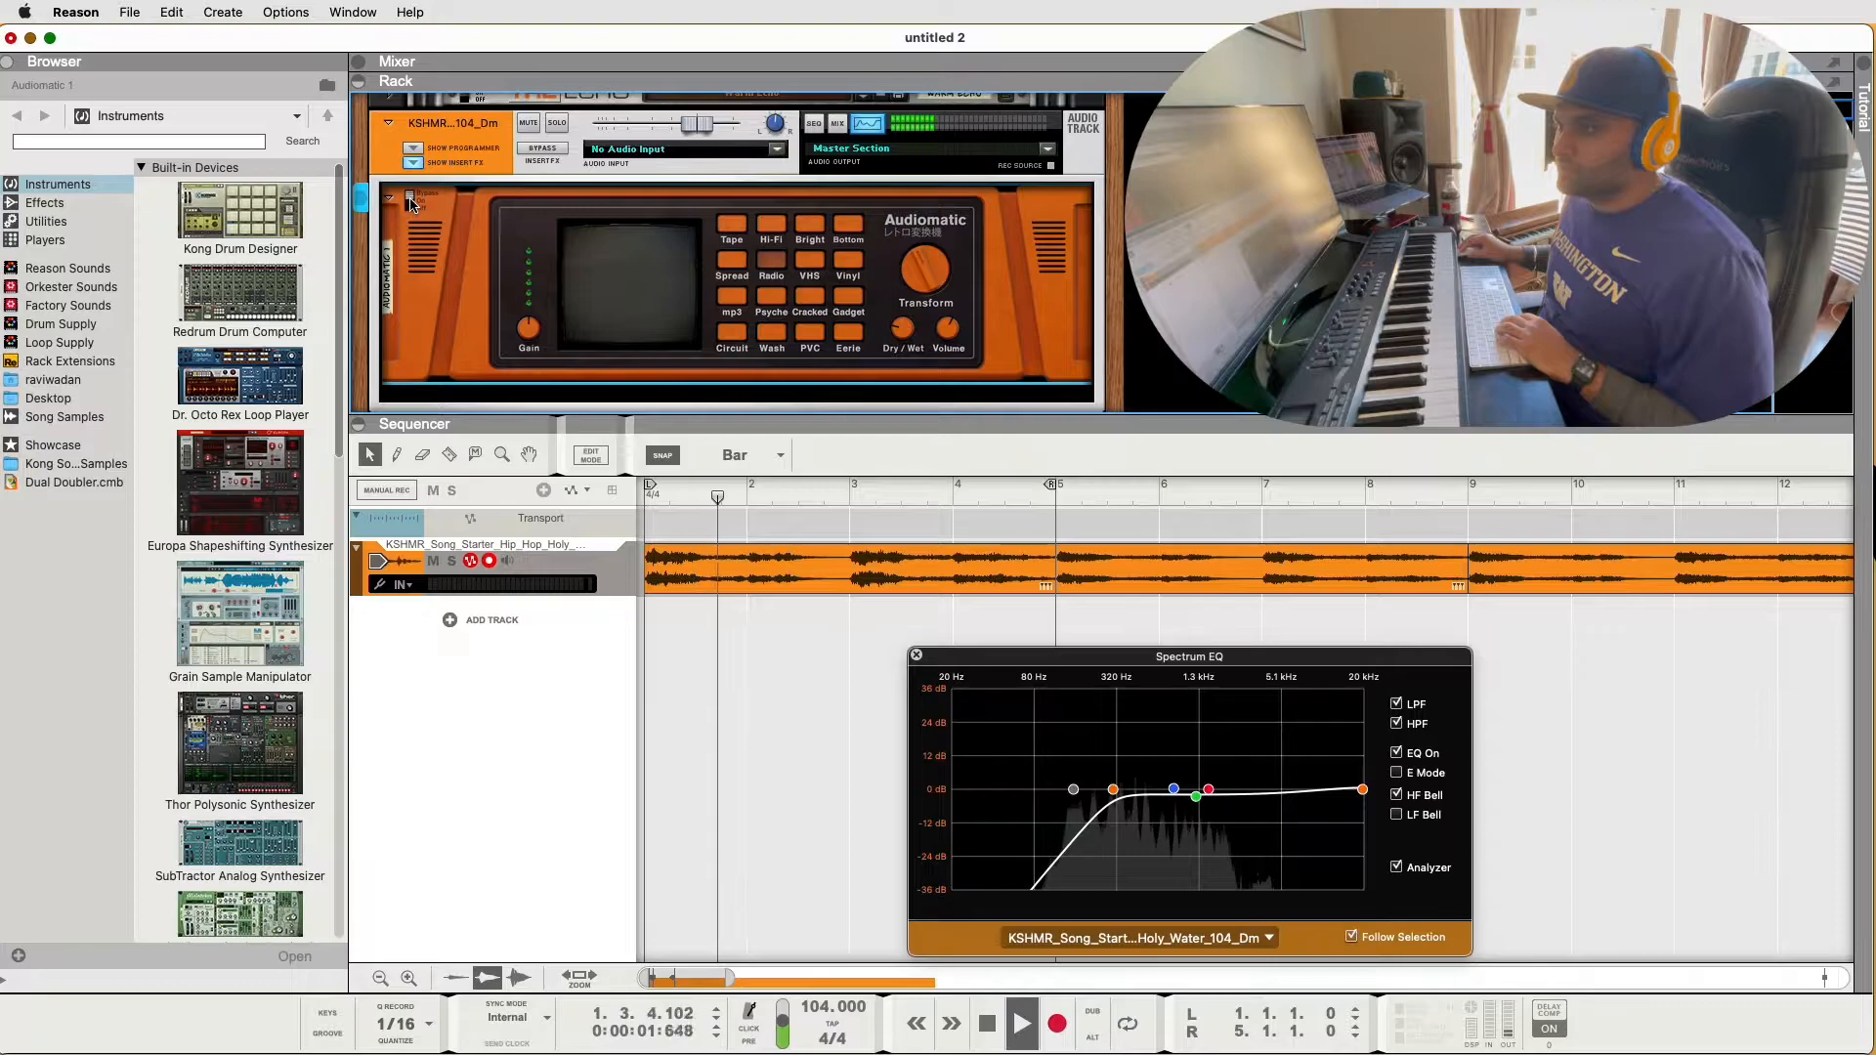
key("l")
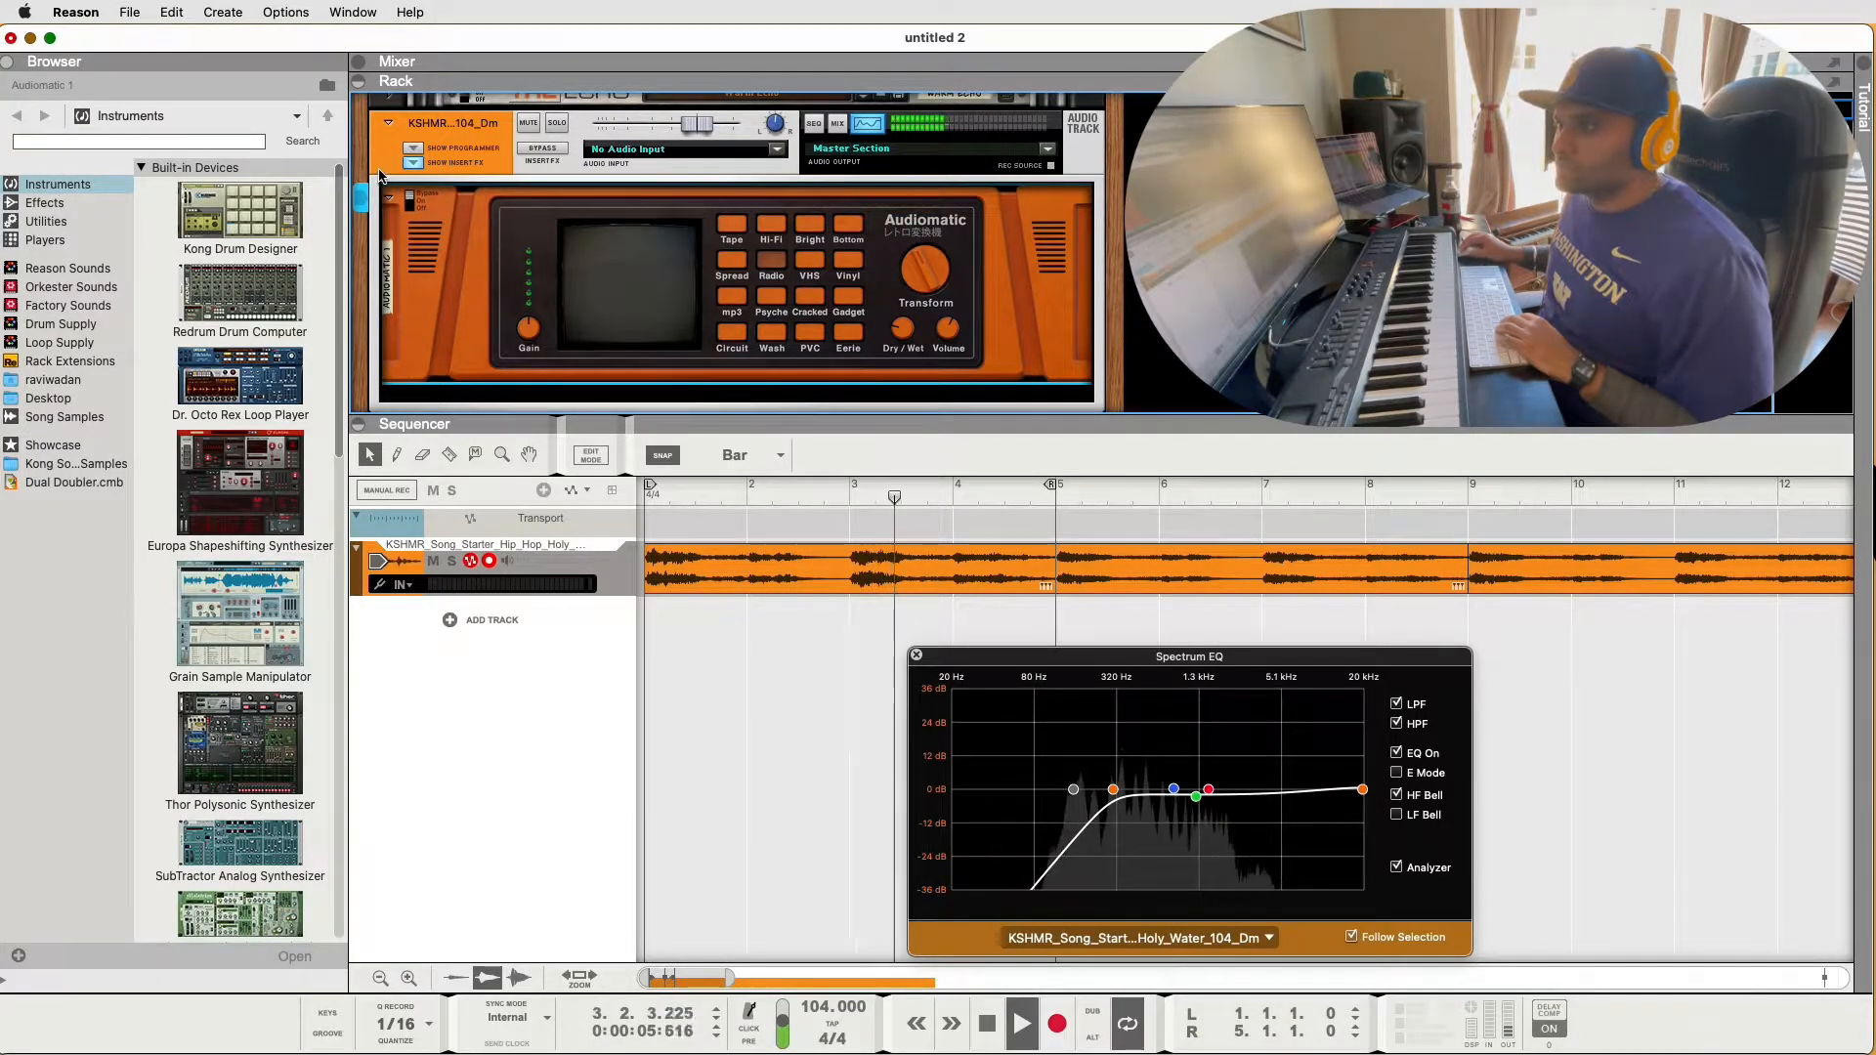
left_click(410, 200)
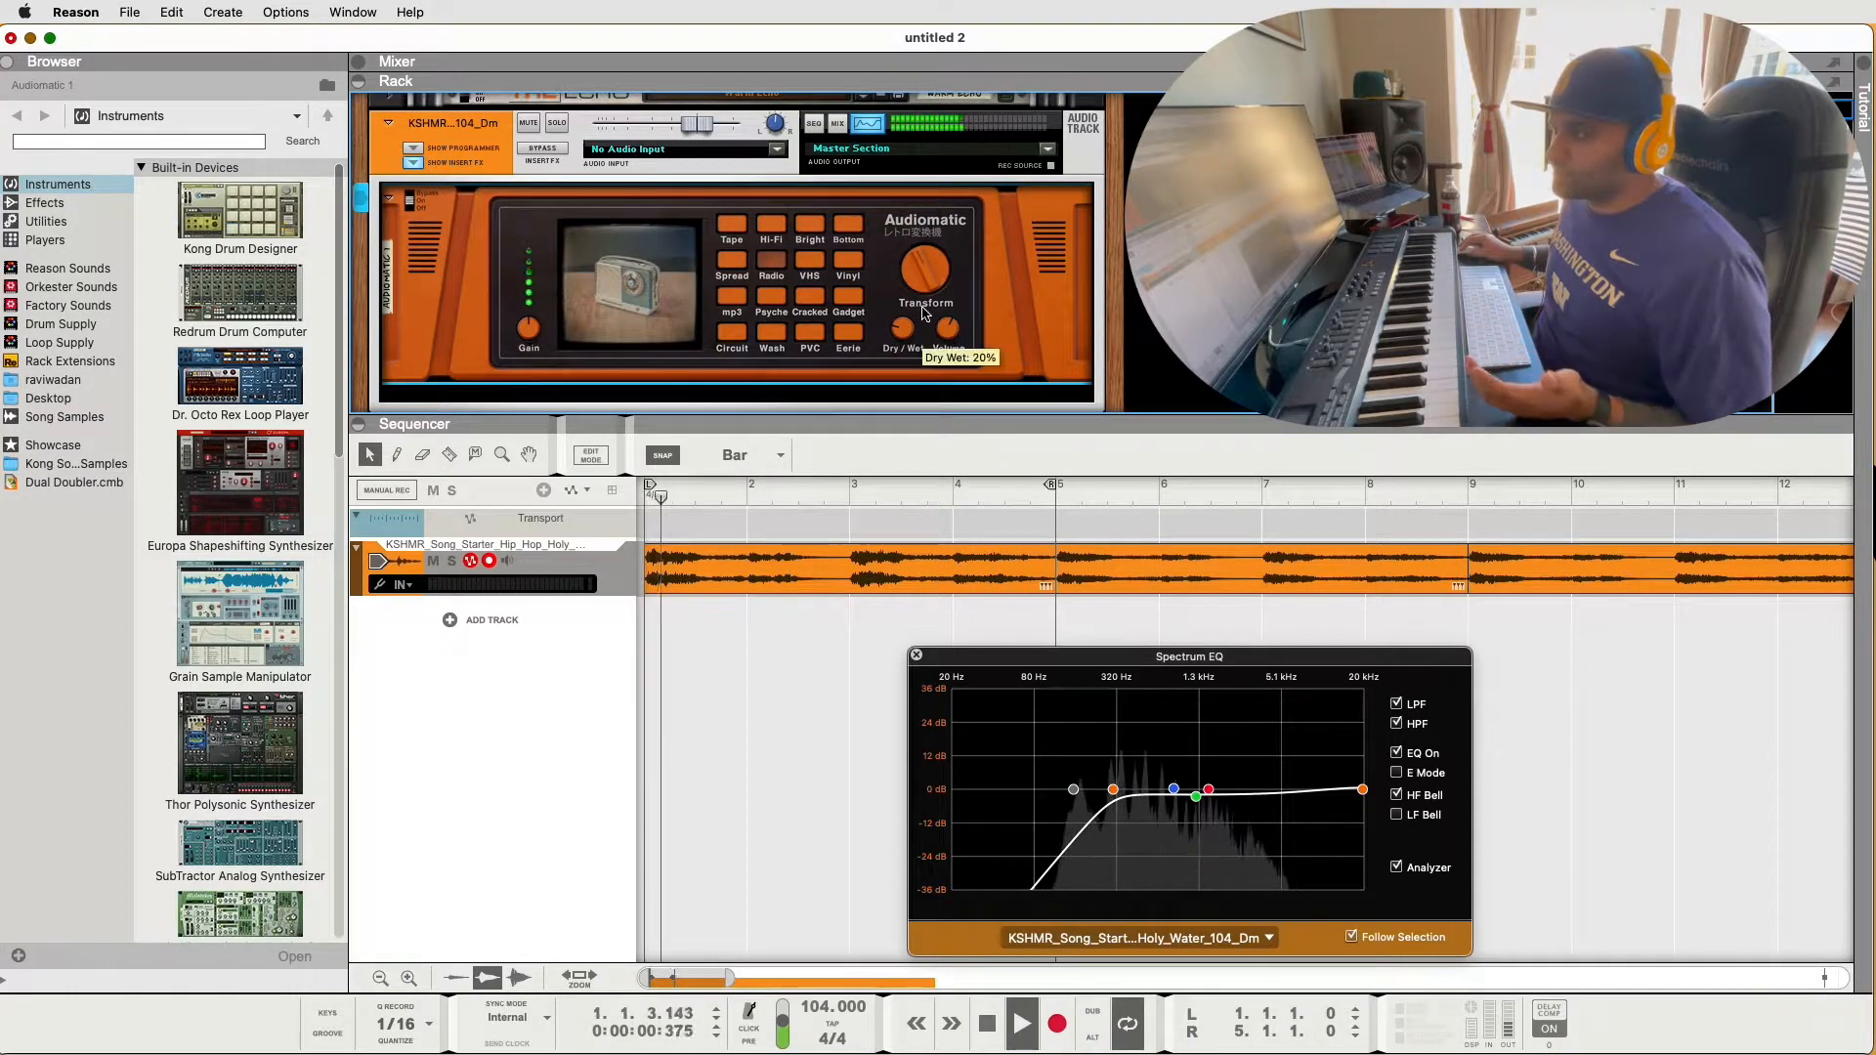
Raise Audiomatic's Transform amount during playback, replay the loop from its start and move the Spectrum EQ window aside
scroll(929, 273, "down", 1)
left_click_drag(929, 272, 948, 234)
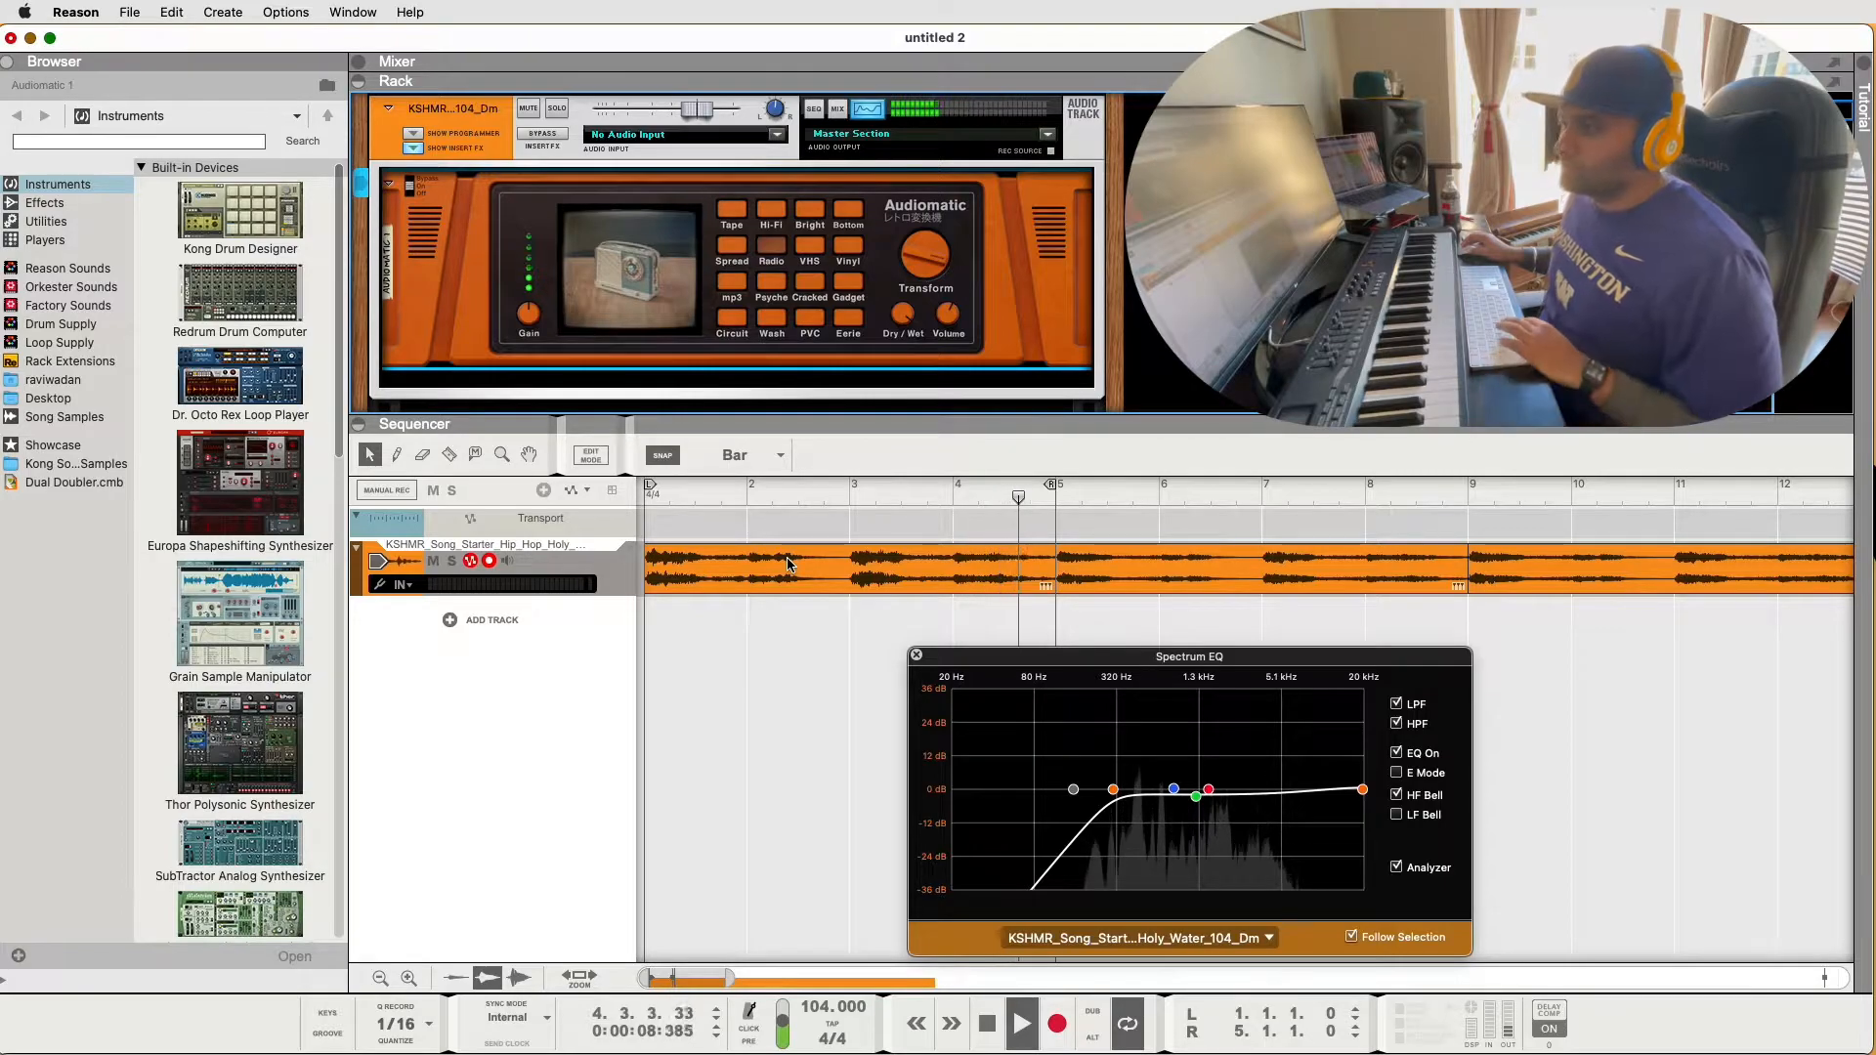
key("space")
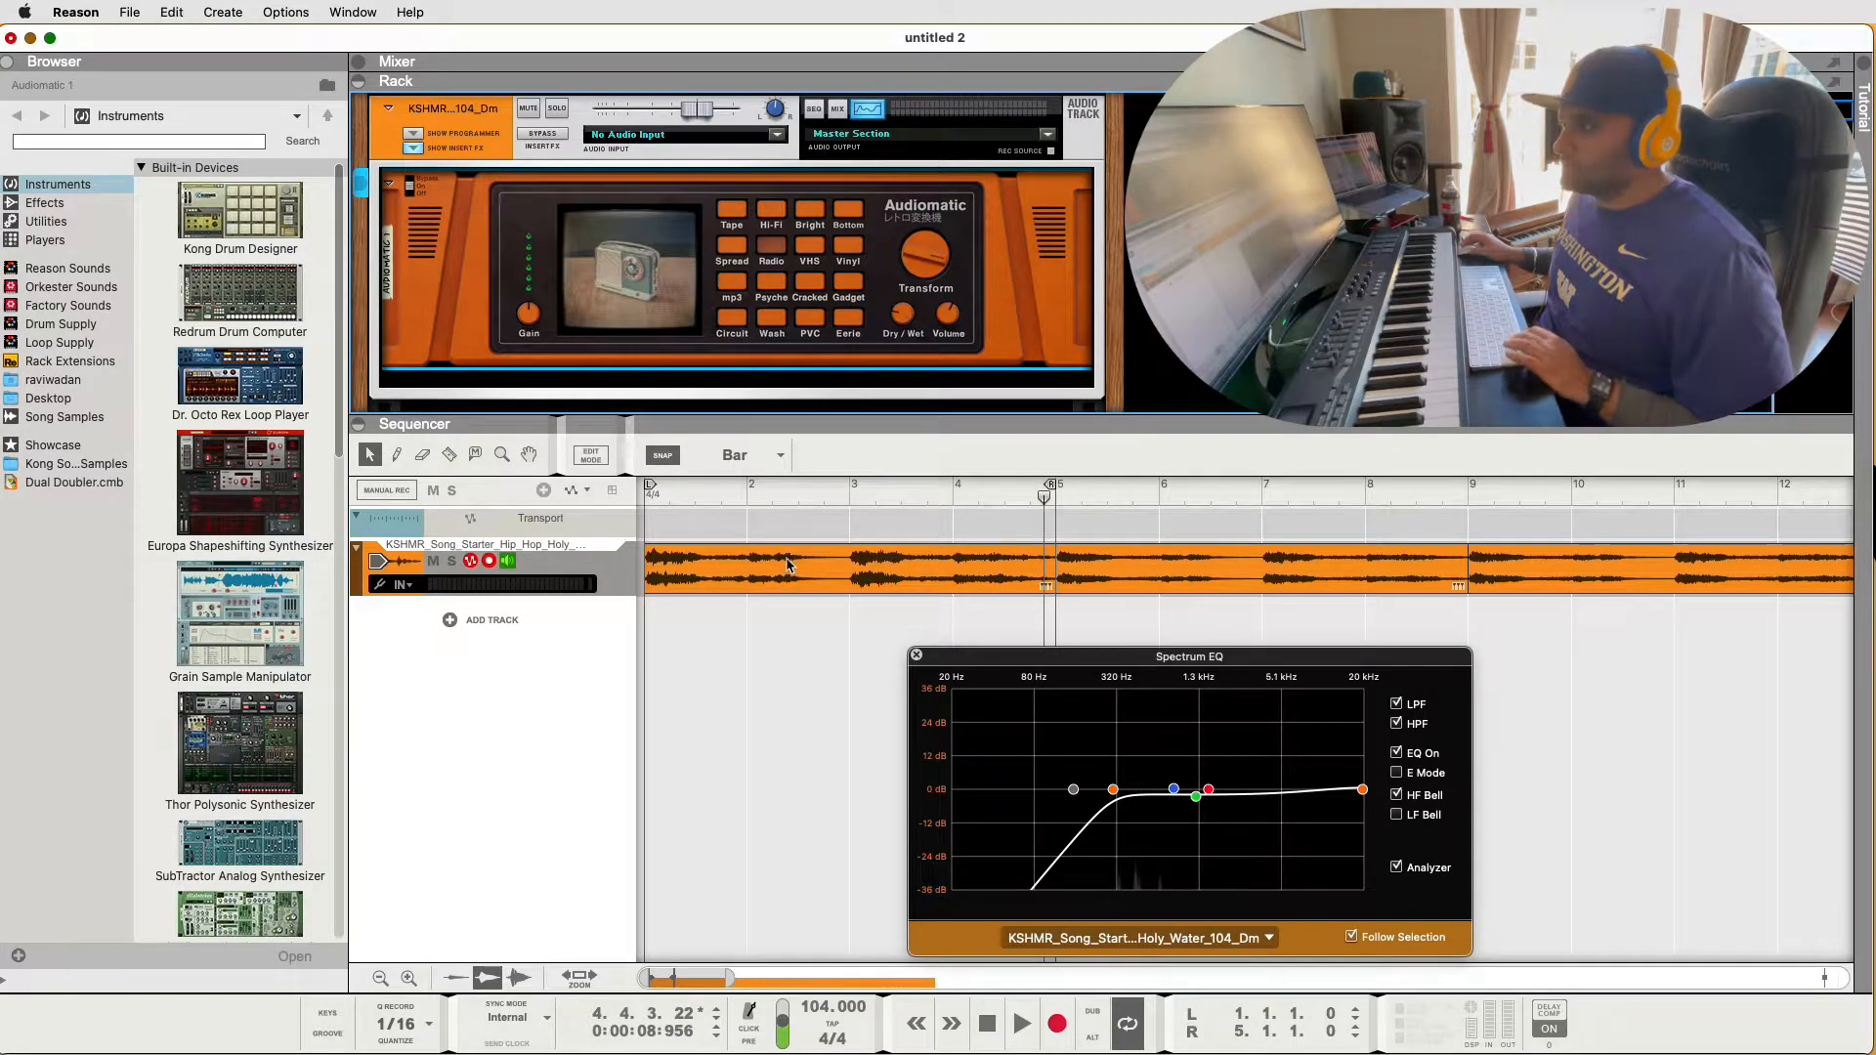
left_click(676, 499)
key("space")
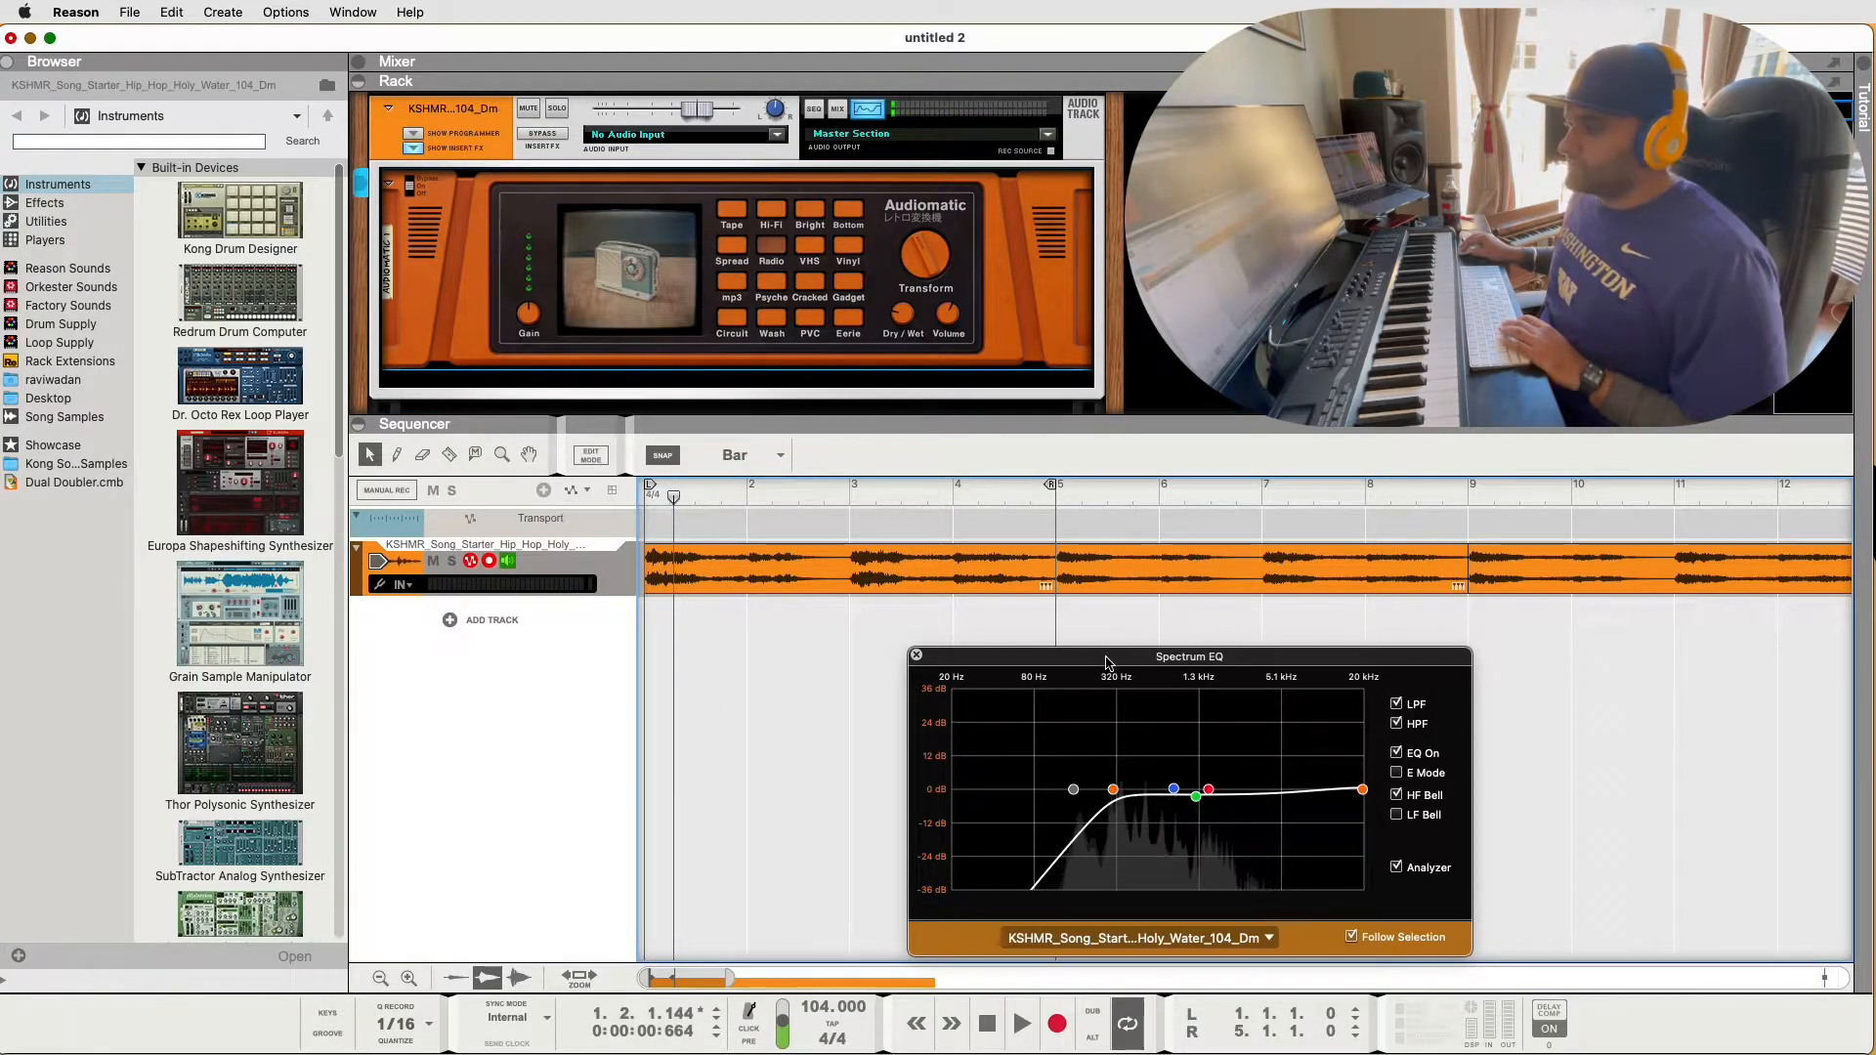
left_click_drag(1107, 663, 888, 459)
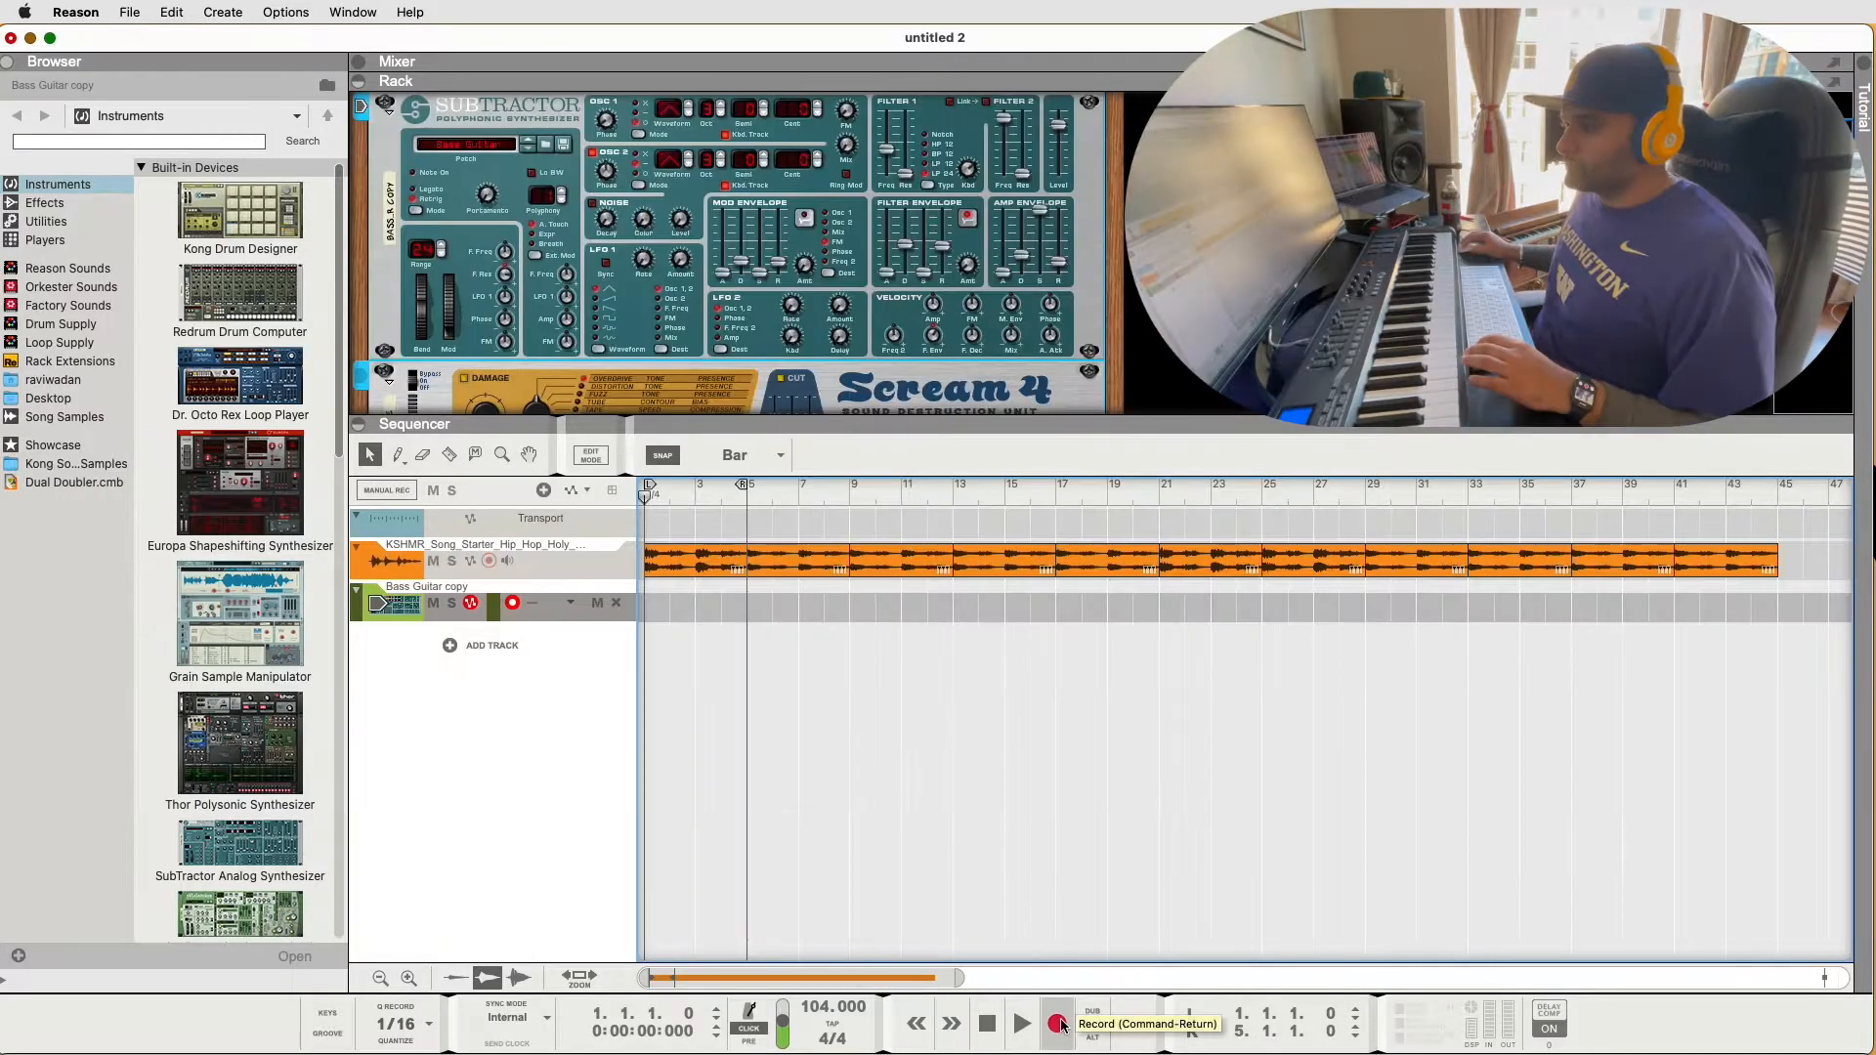
Record a 12-bar bass part from bar 1 on the Bass Guitar copy track
left_click(1058, 1023)
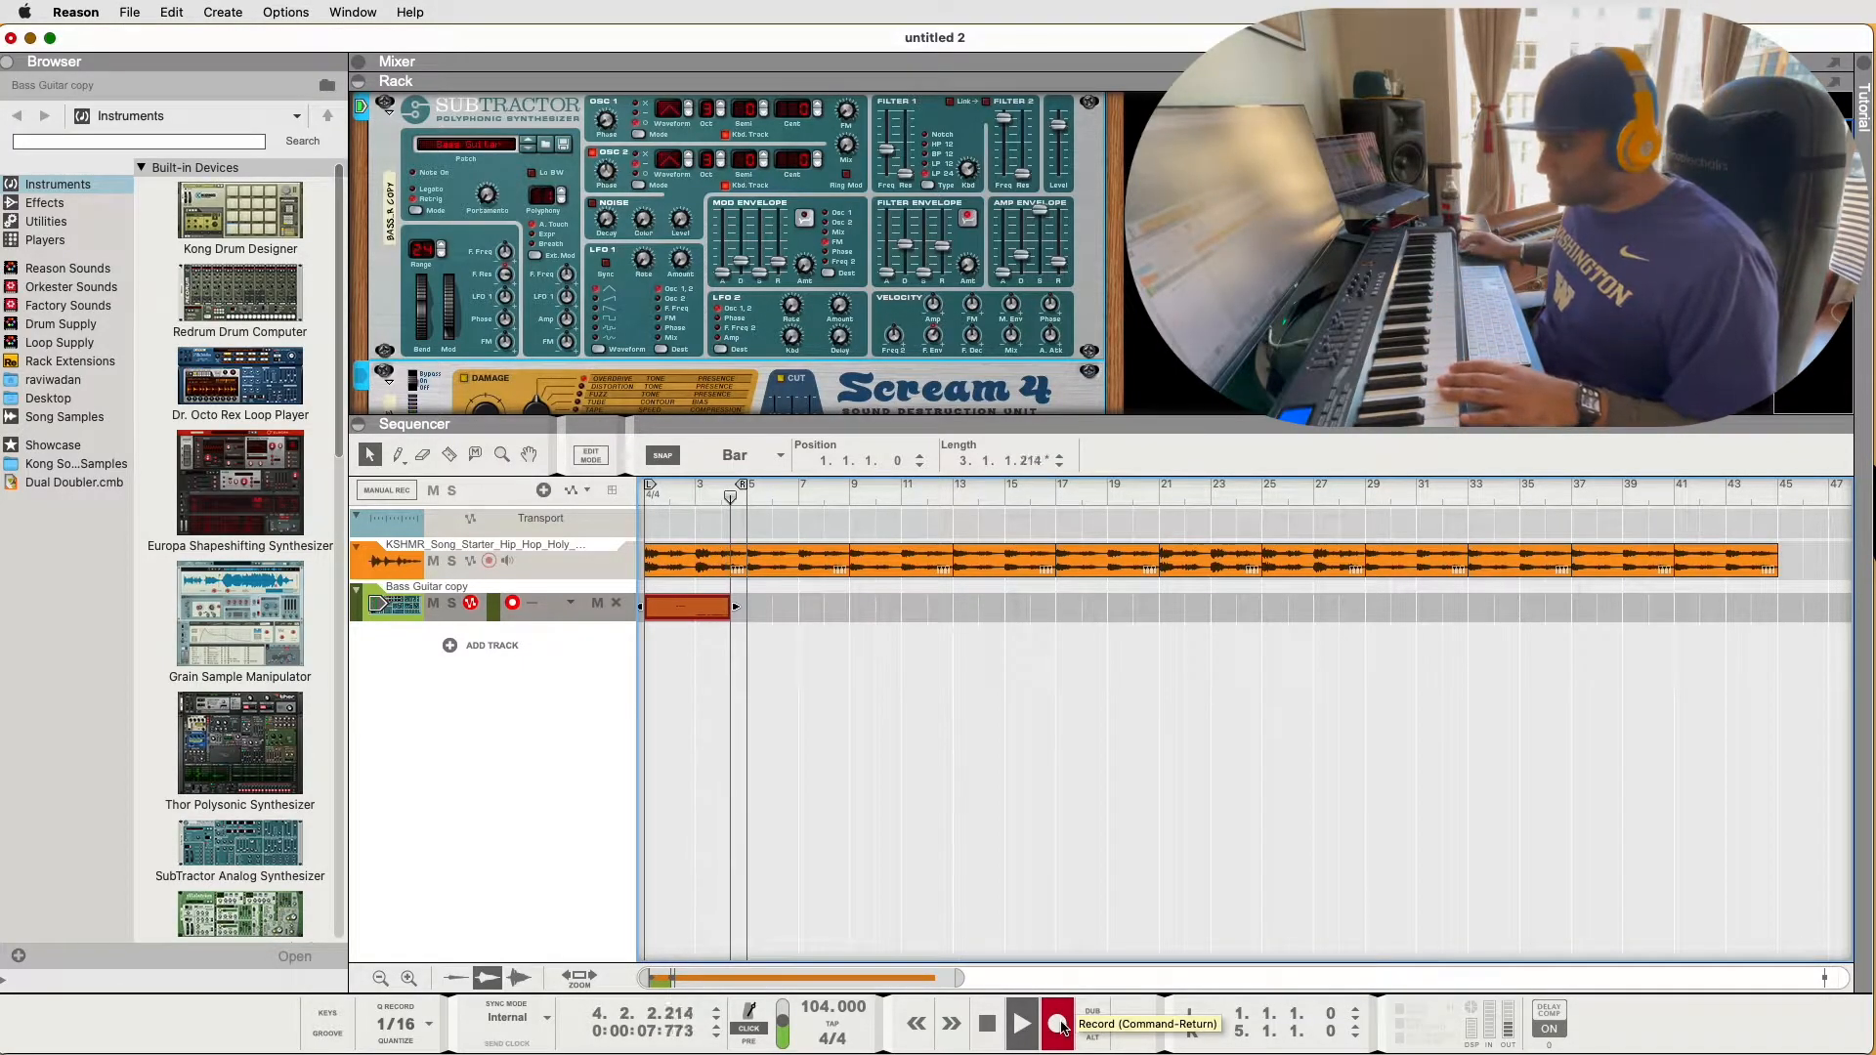
left_click_drag(962, 978, 814, 978)
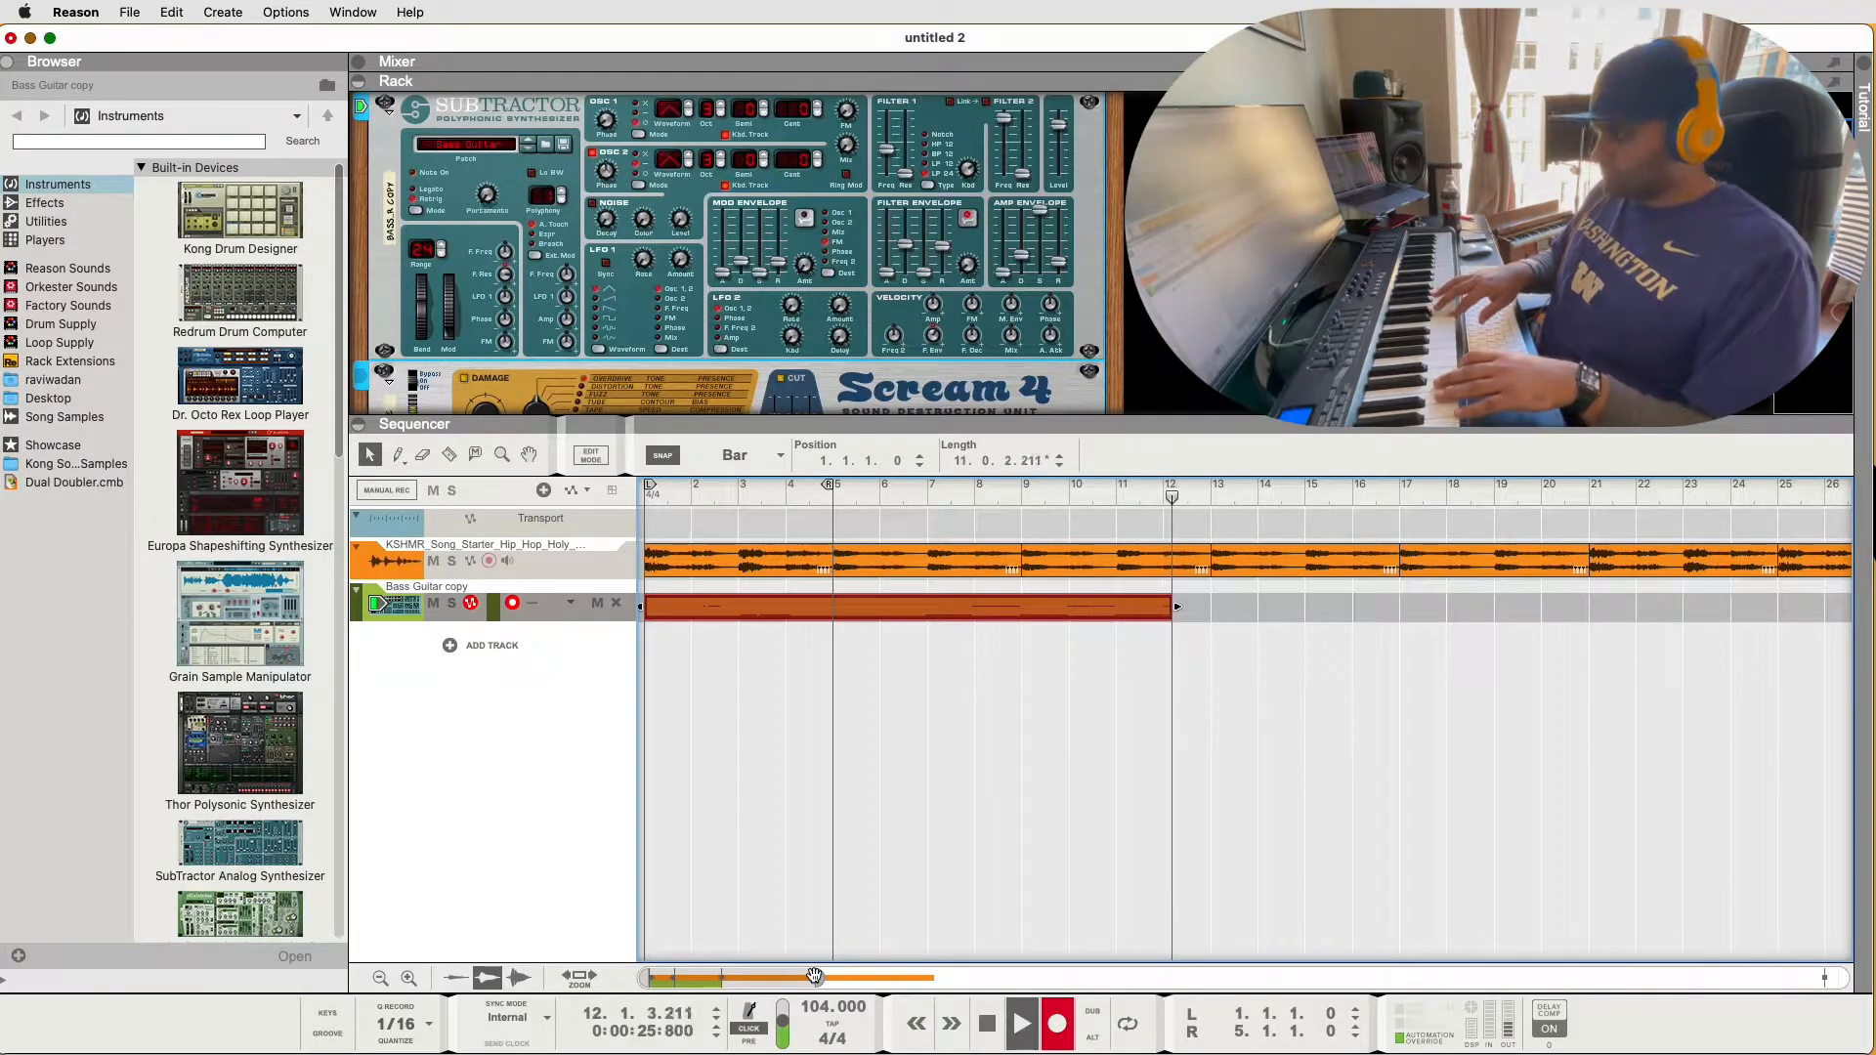
key("space")
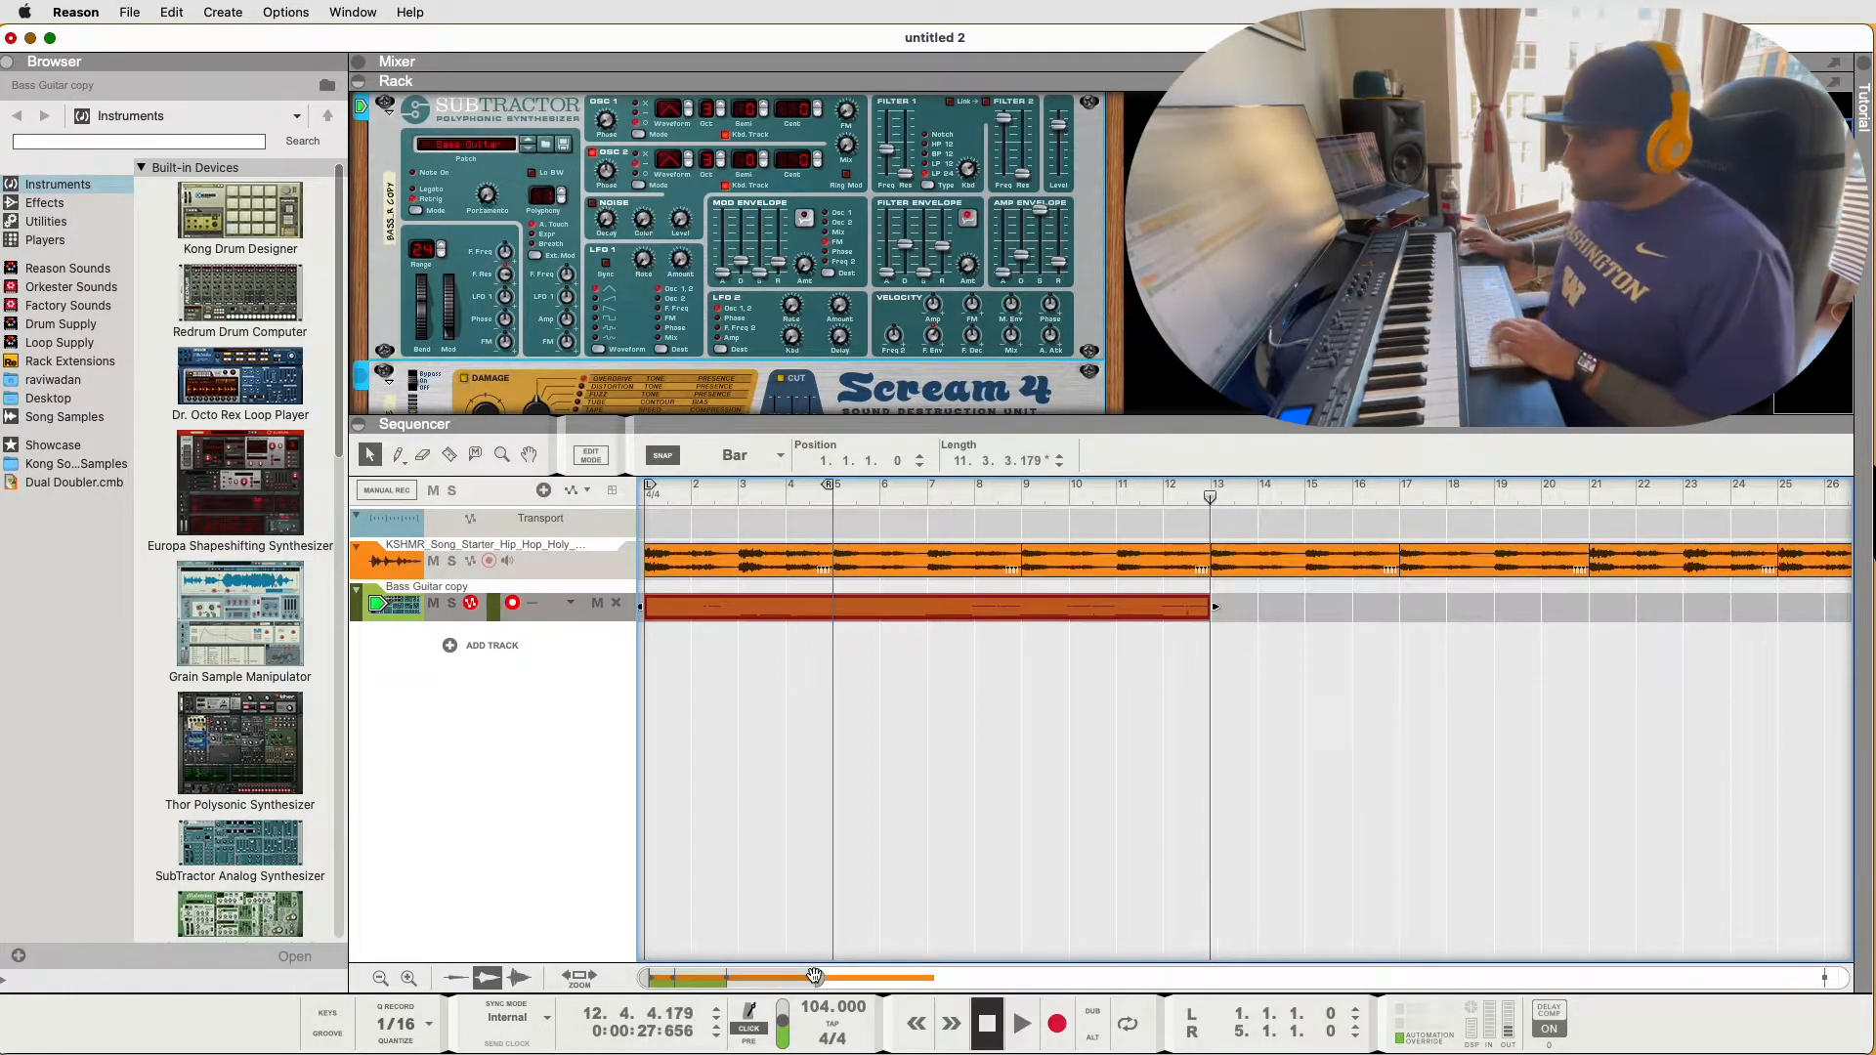
Quantize the recorded bass clip and split it at bars 7, 9 and 11
right_click(948, 594)
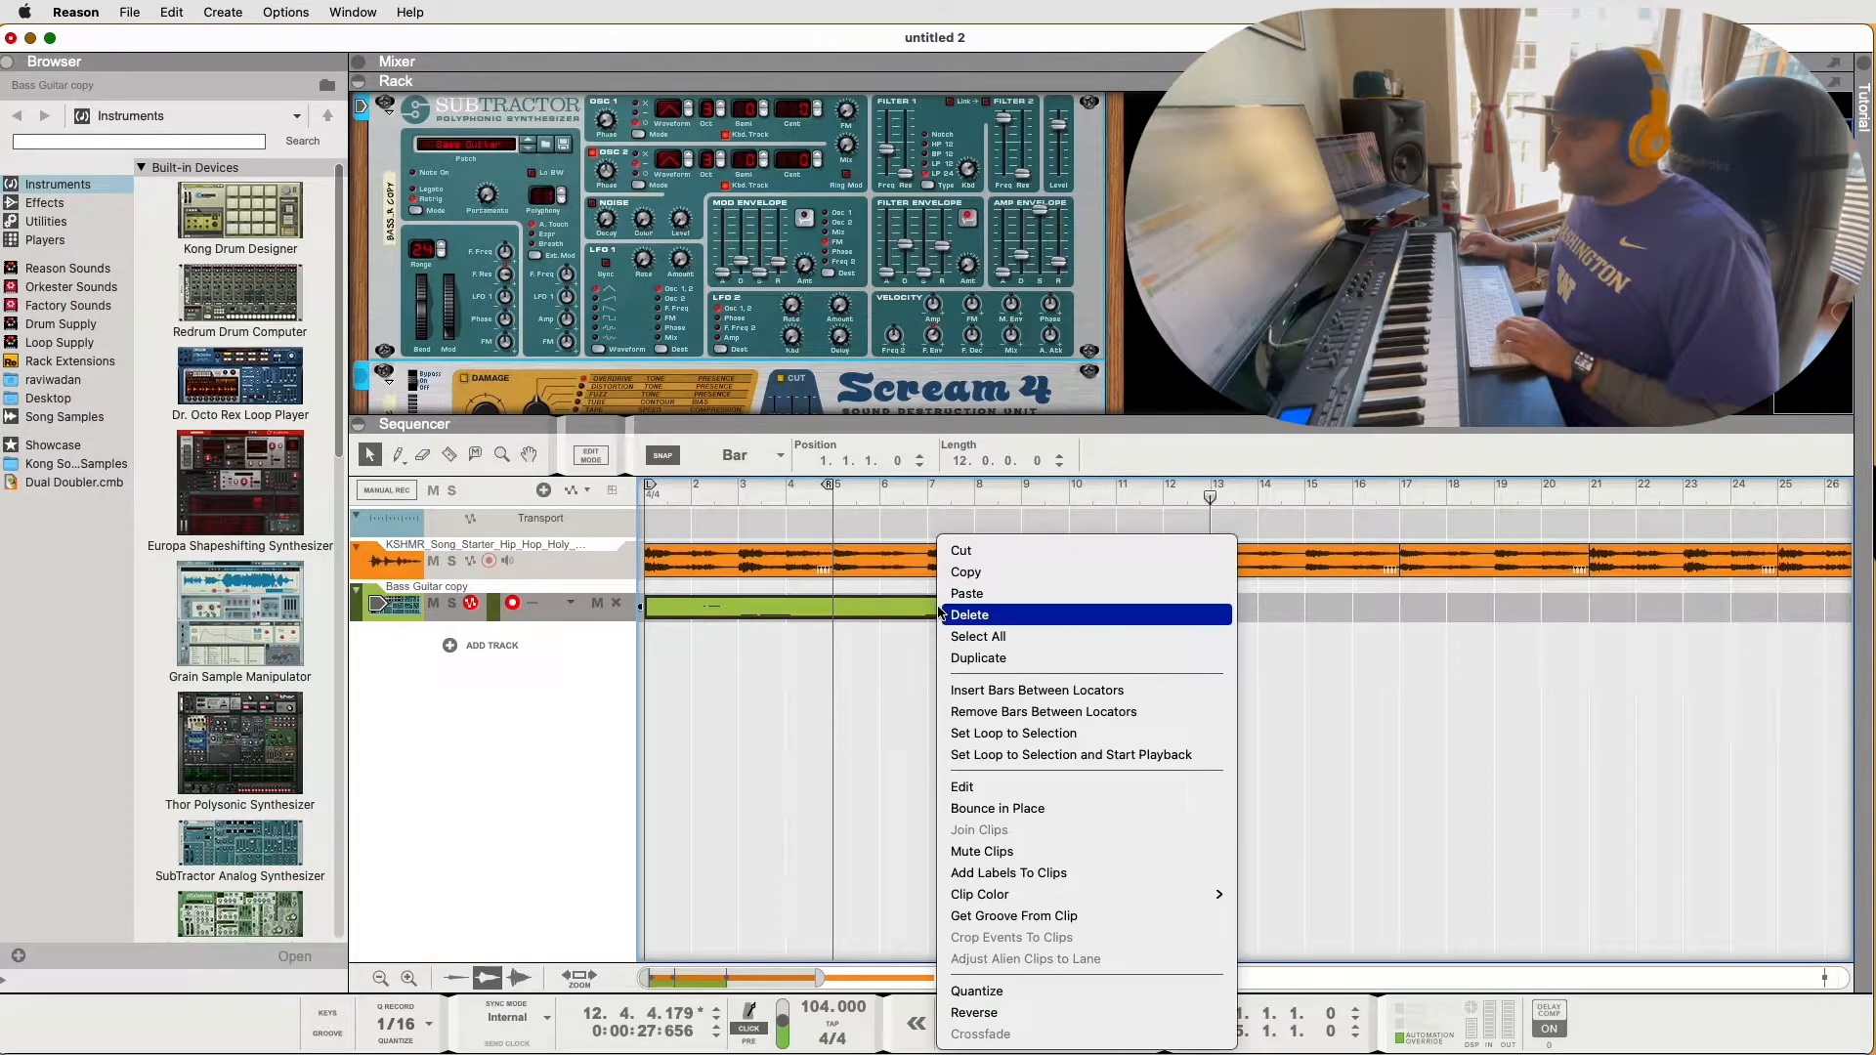
left_click(987, 993)
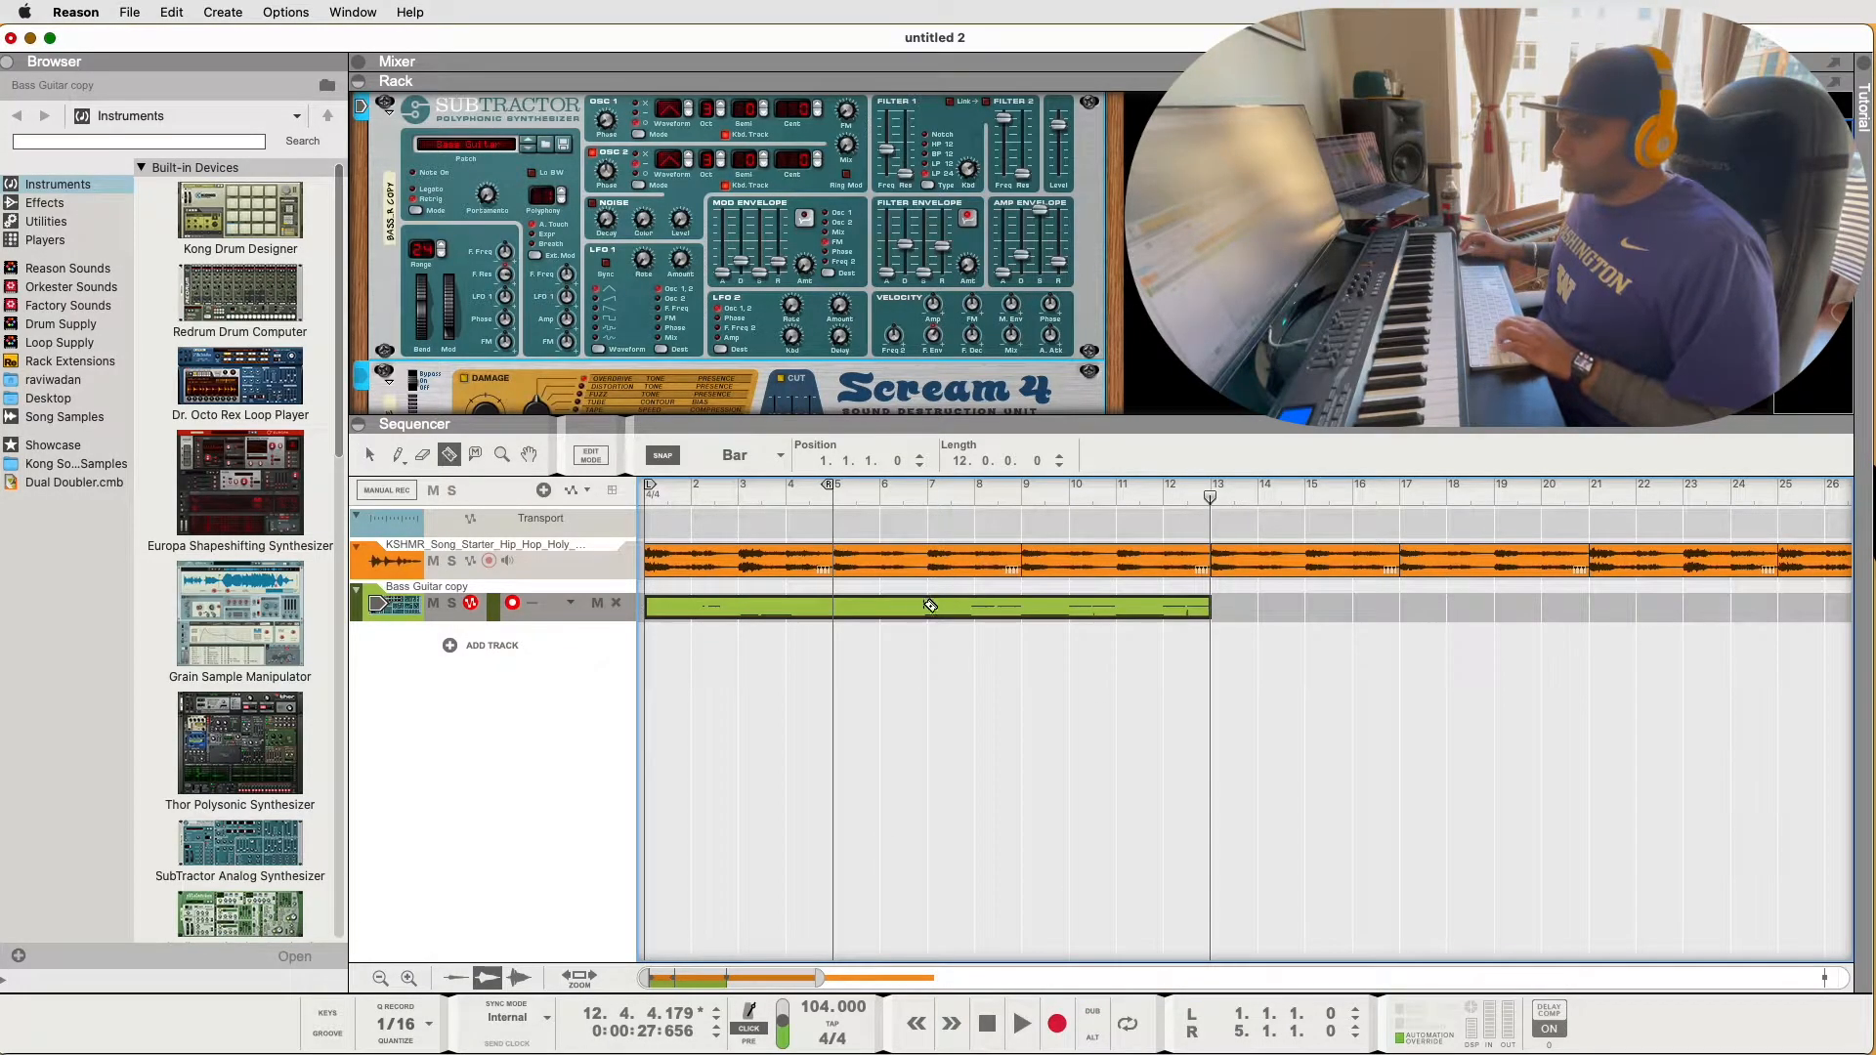
left_click(929, 602)
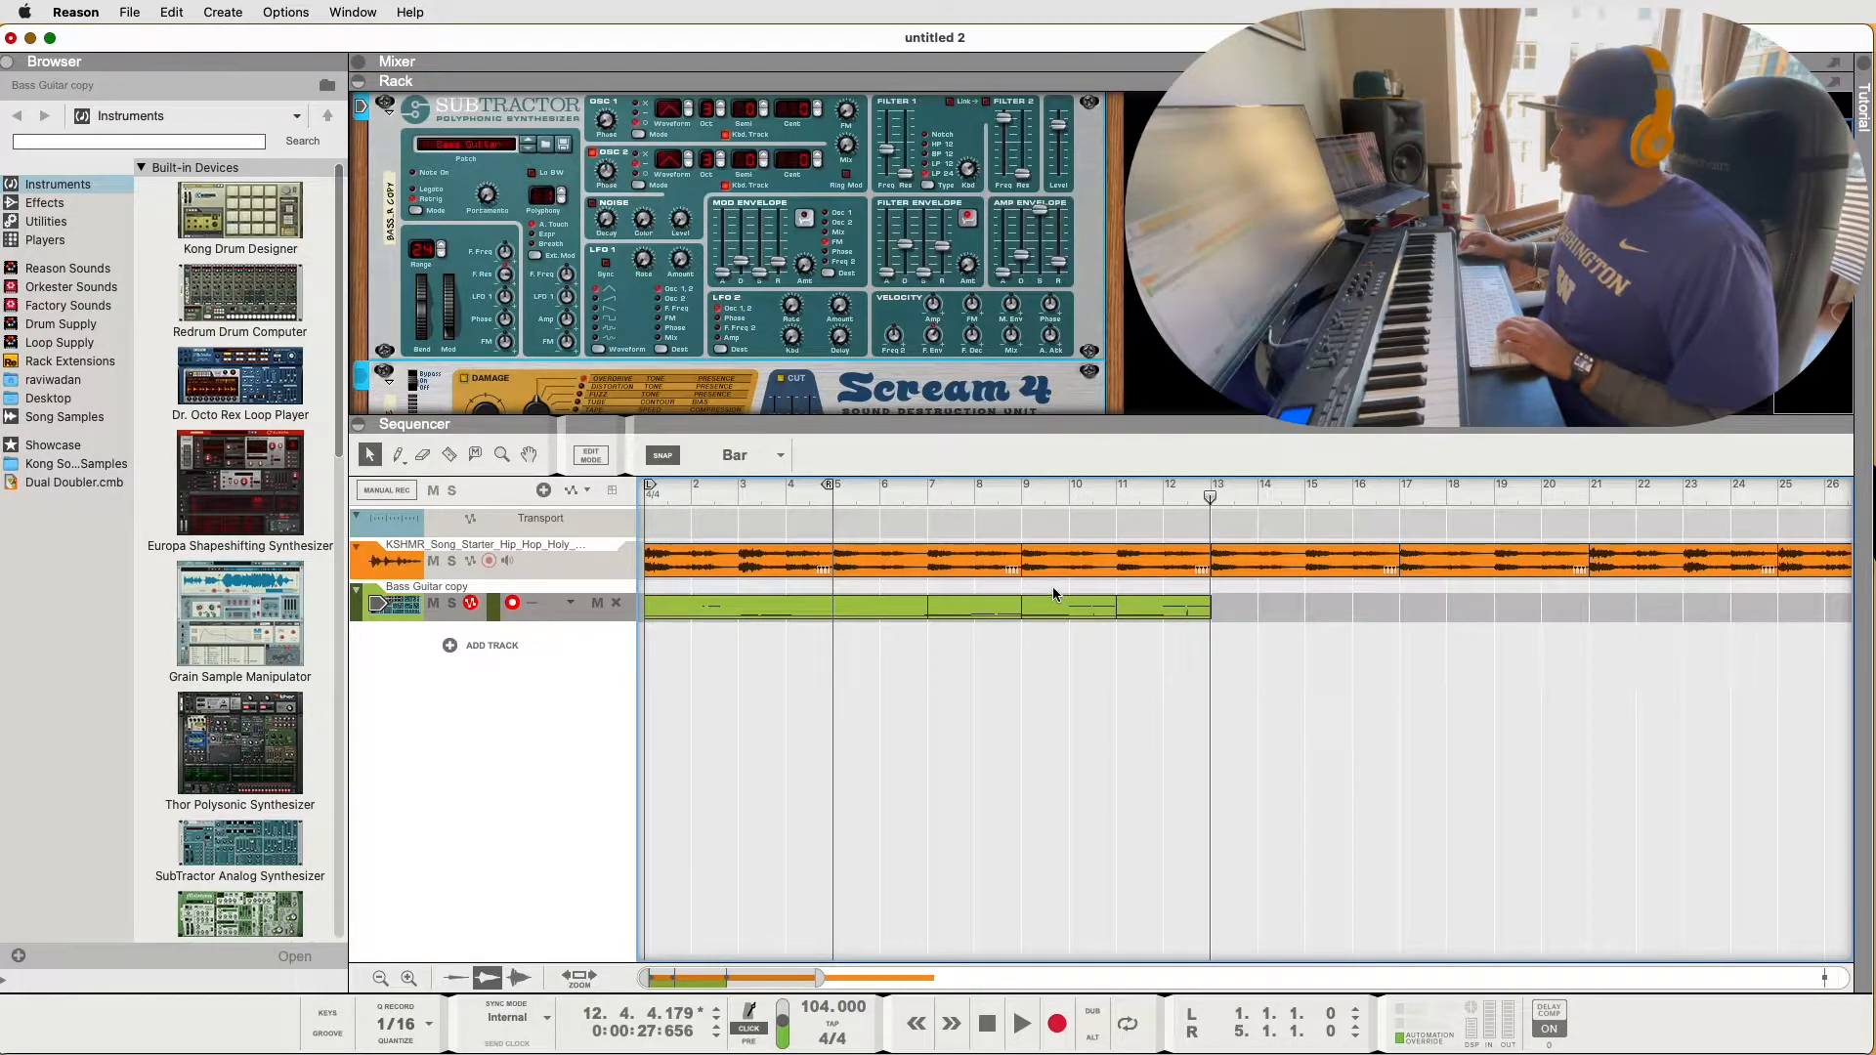
Open the bass clip at bar 9 for note editing and set all of its notes to a velocity of 116
double_click(1058, 616)
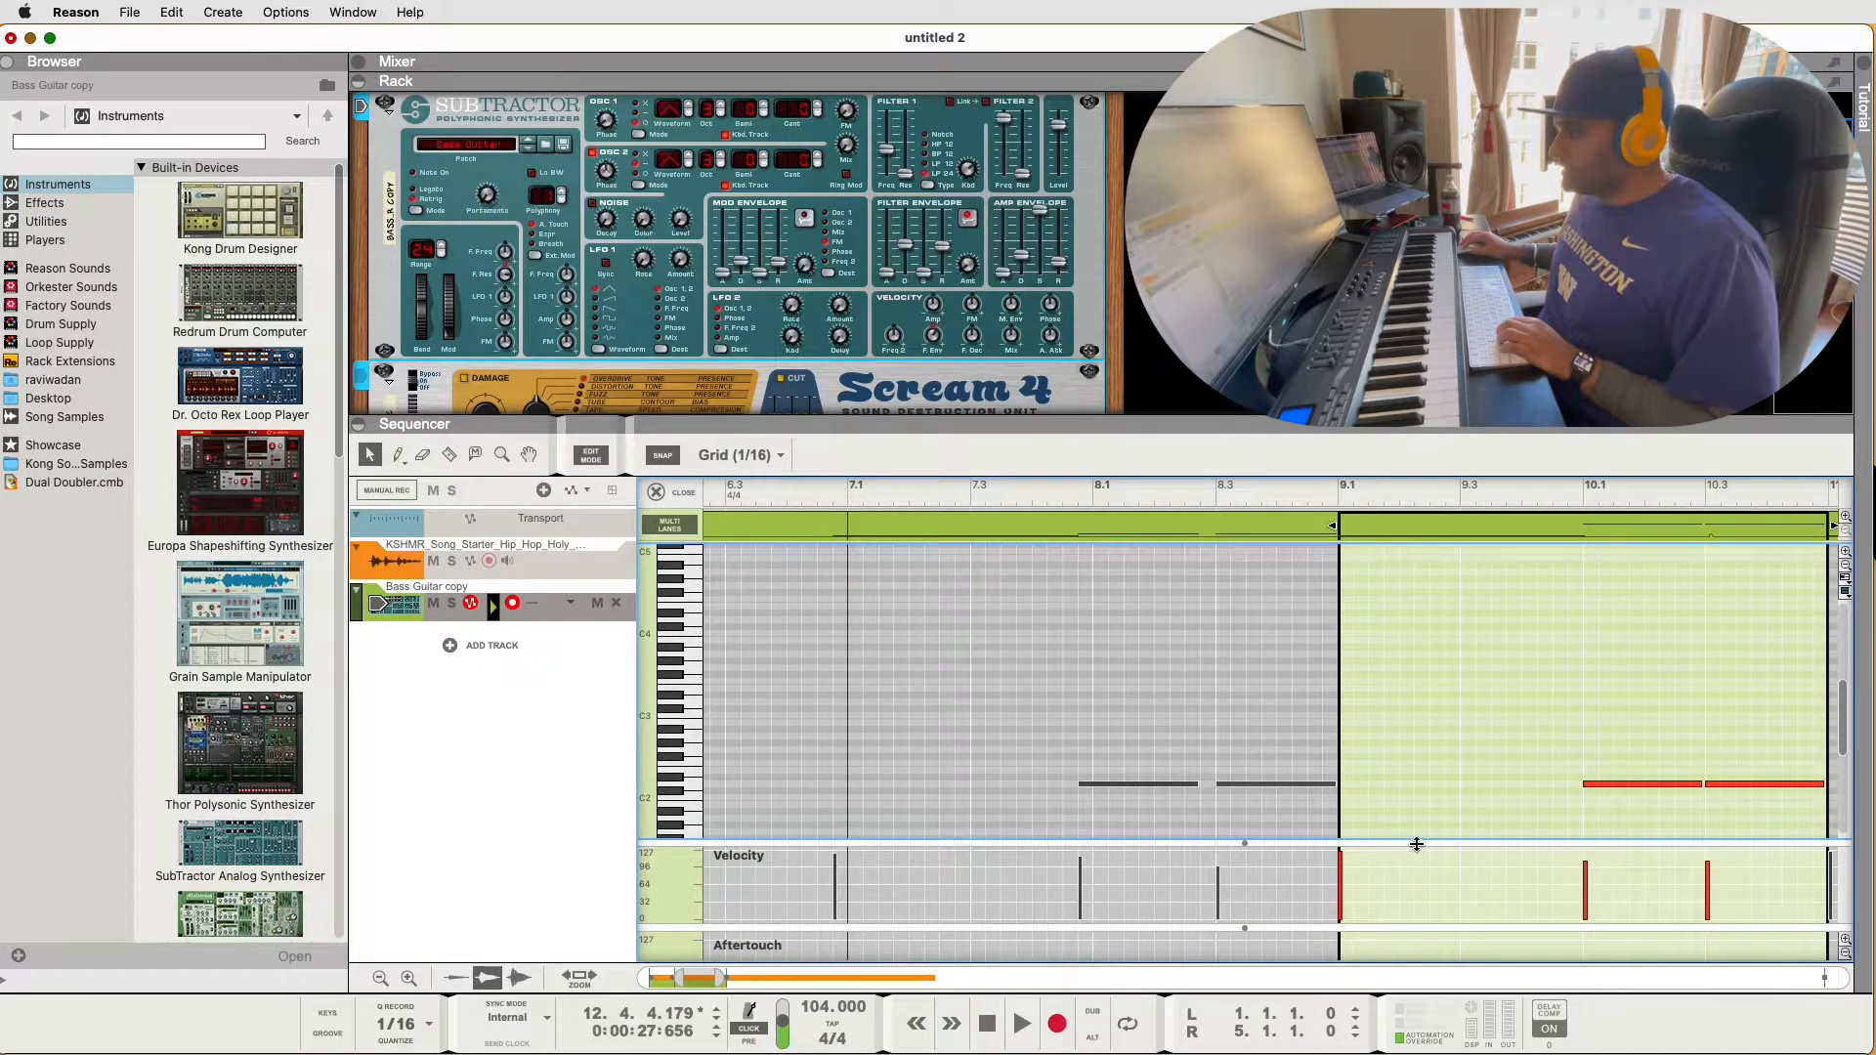
left_click_drag(1413, 844, 1361, 712)
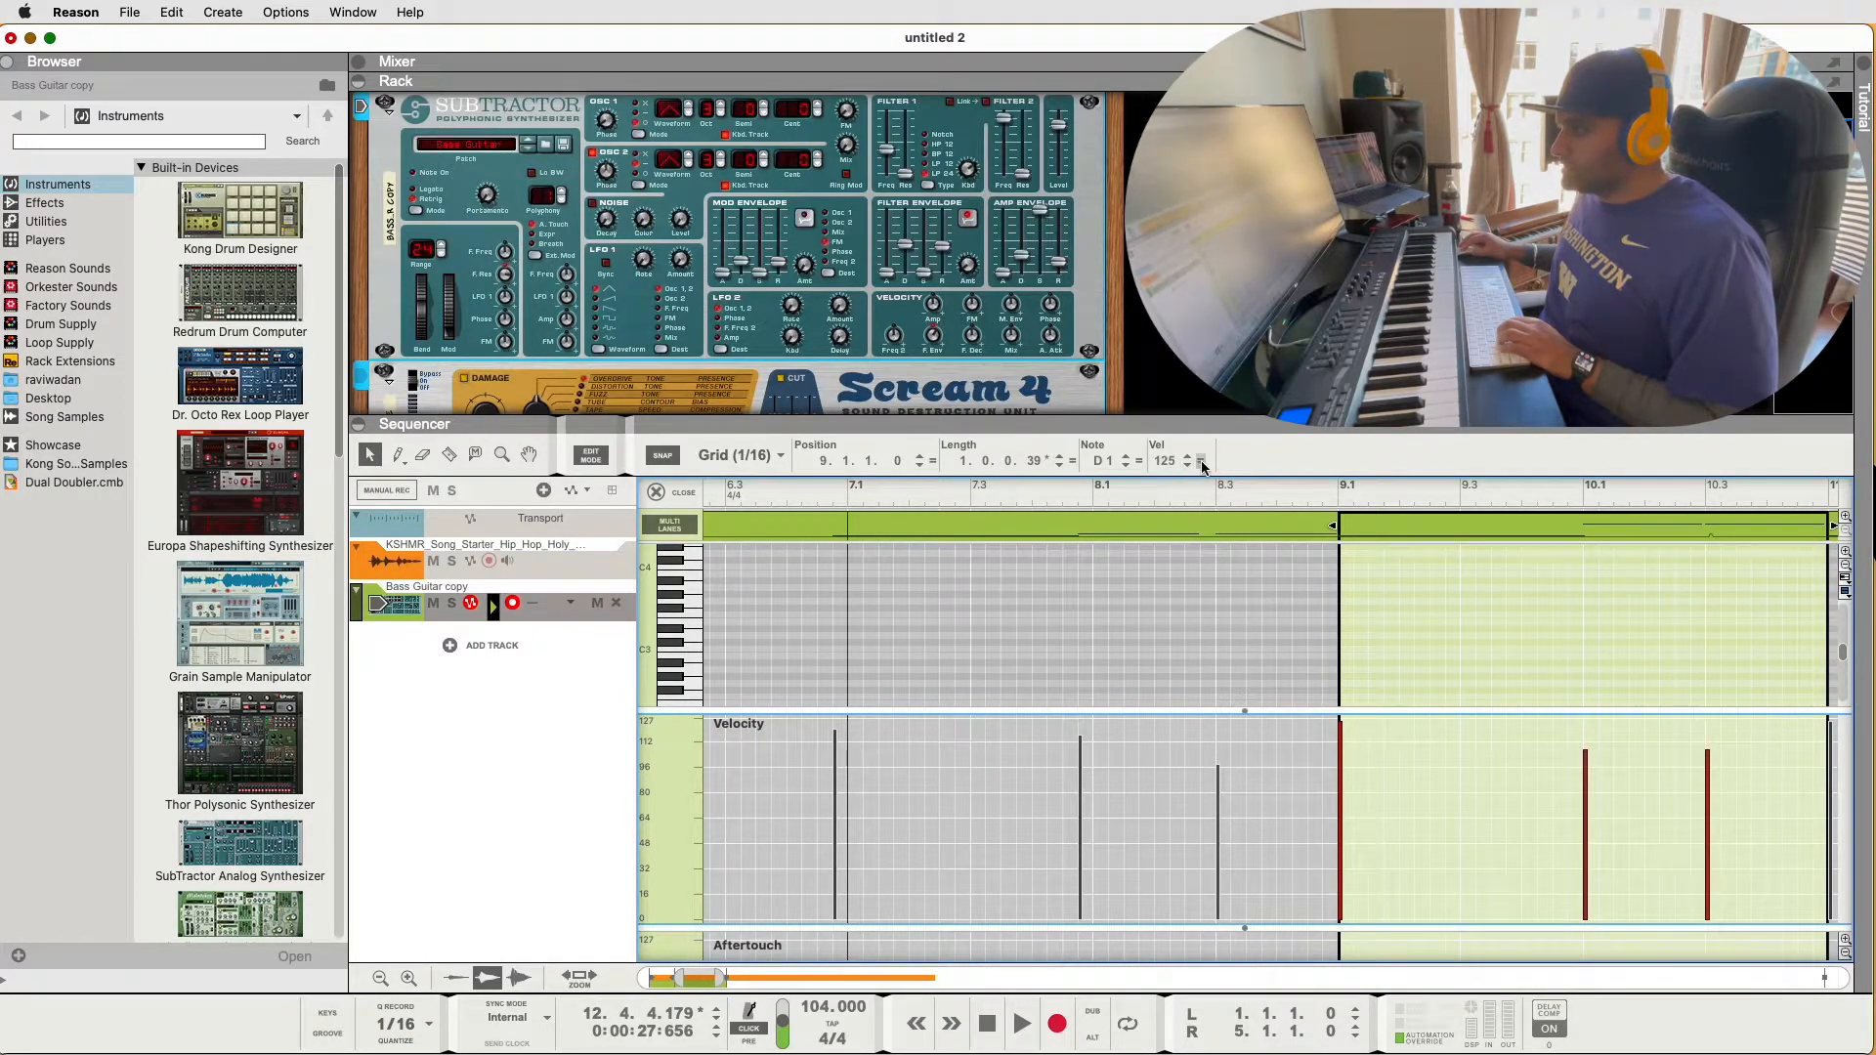
left_click_drag(1175, 464, 1173, 518)
scroll(1368, 799, "right", 5)
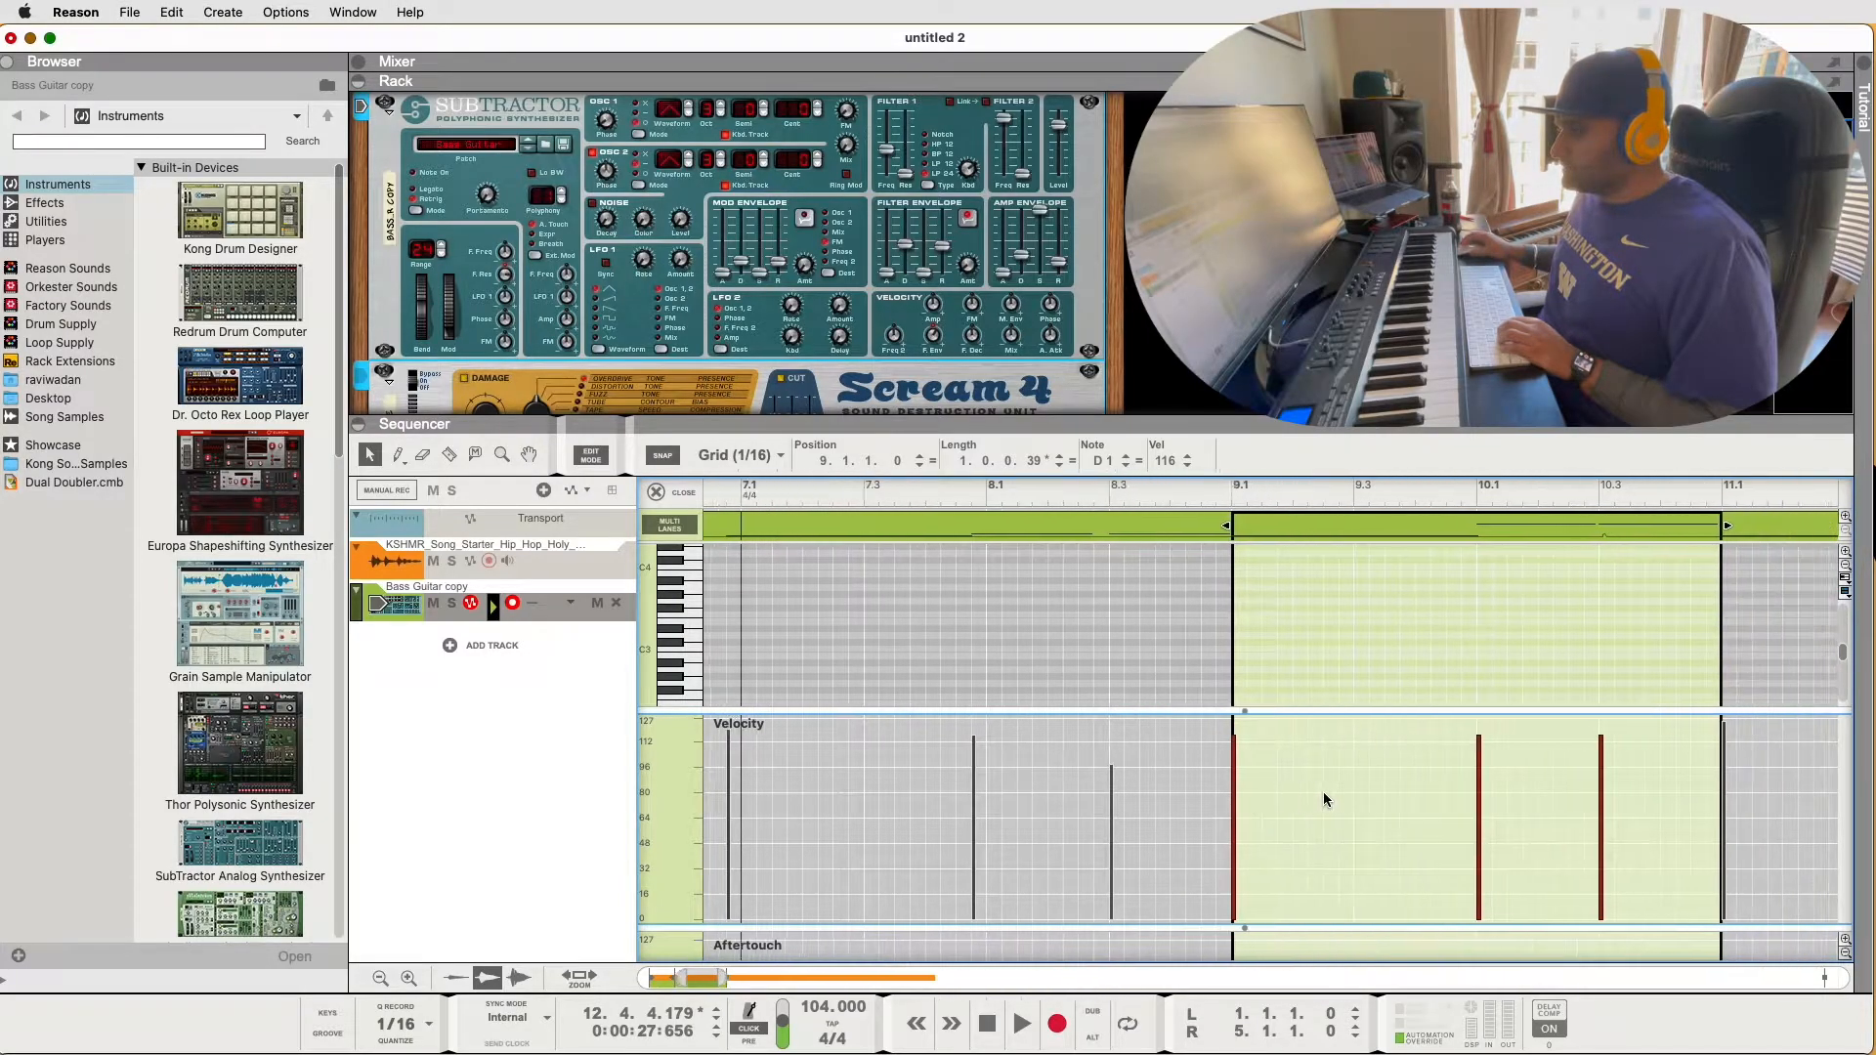
scroll(1240, 641, "down", 6)
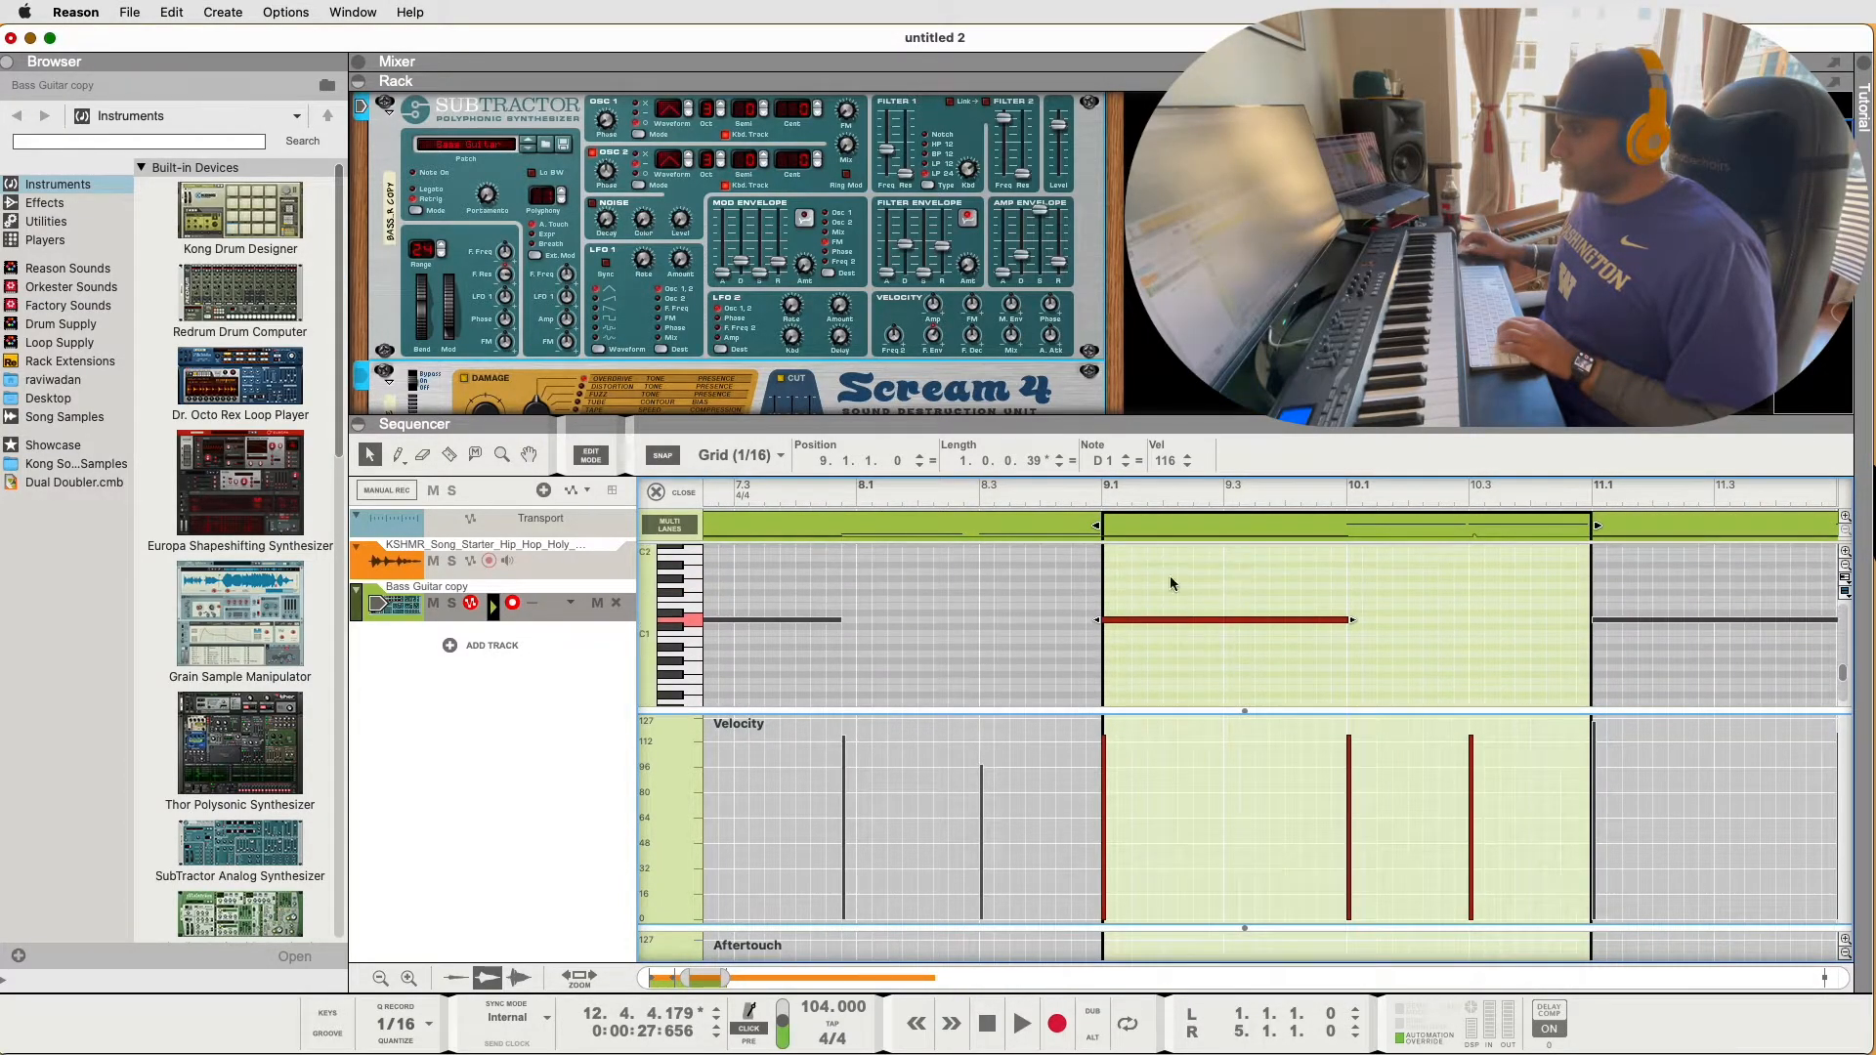
Delete the aftertouch event from the bar 9 bass clip and play back from bar 9
left_click_drag(1221, 416, 1221, 189)
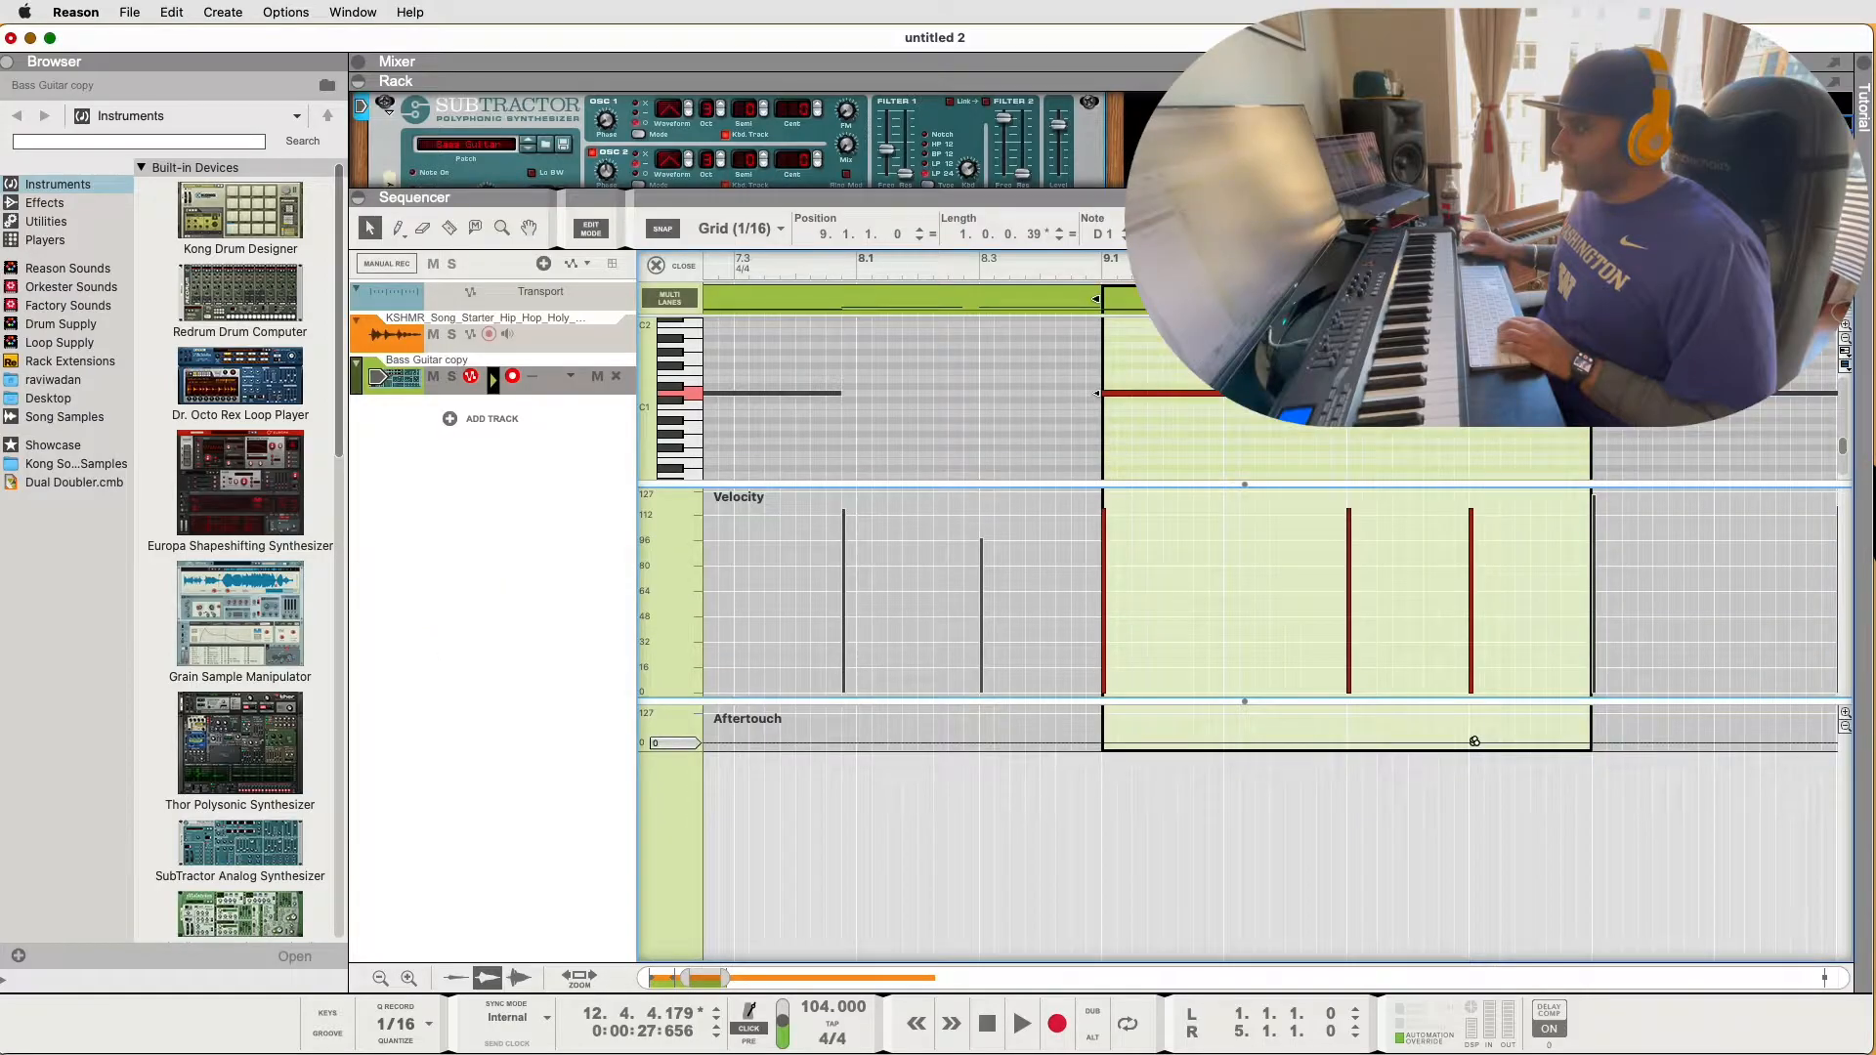
scroll(1299, 542, "up", 1)
left_click_drag(1296, 494, 1320, 548)
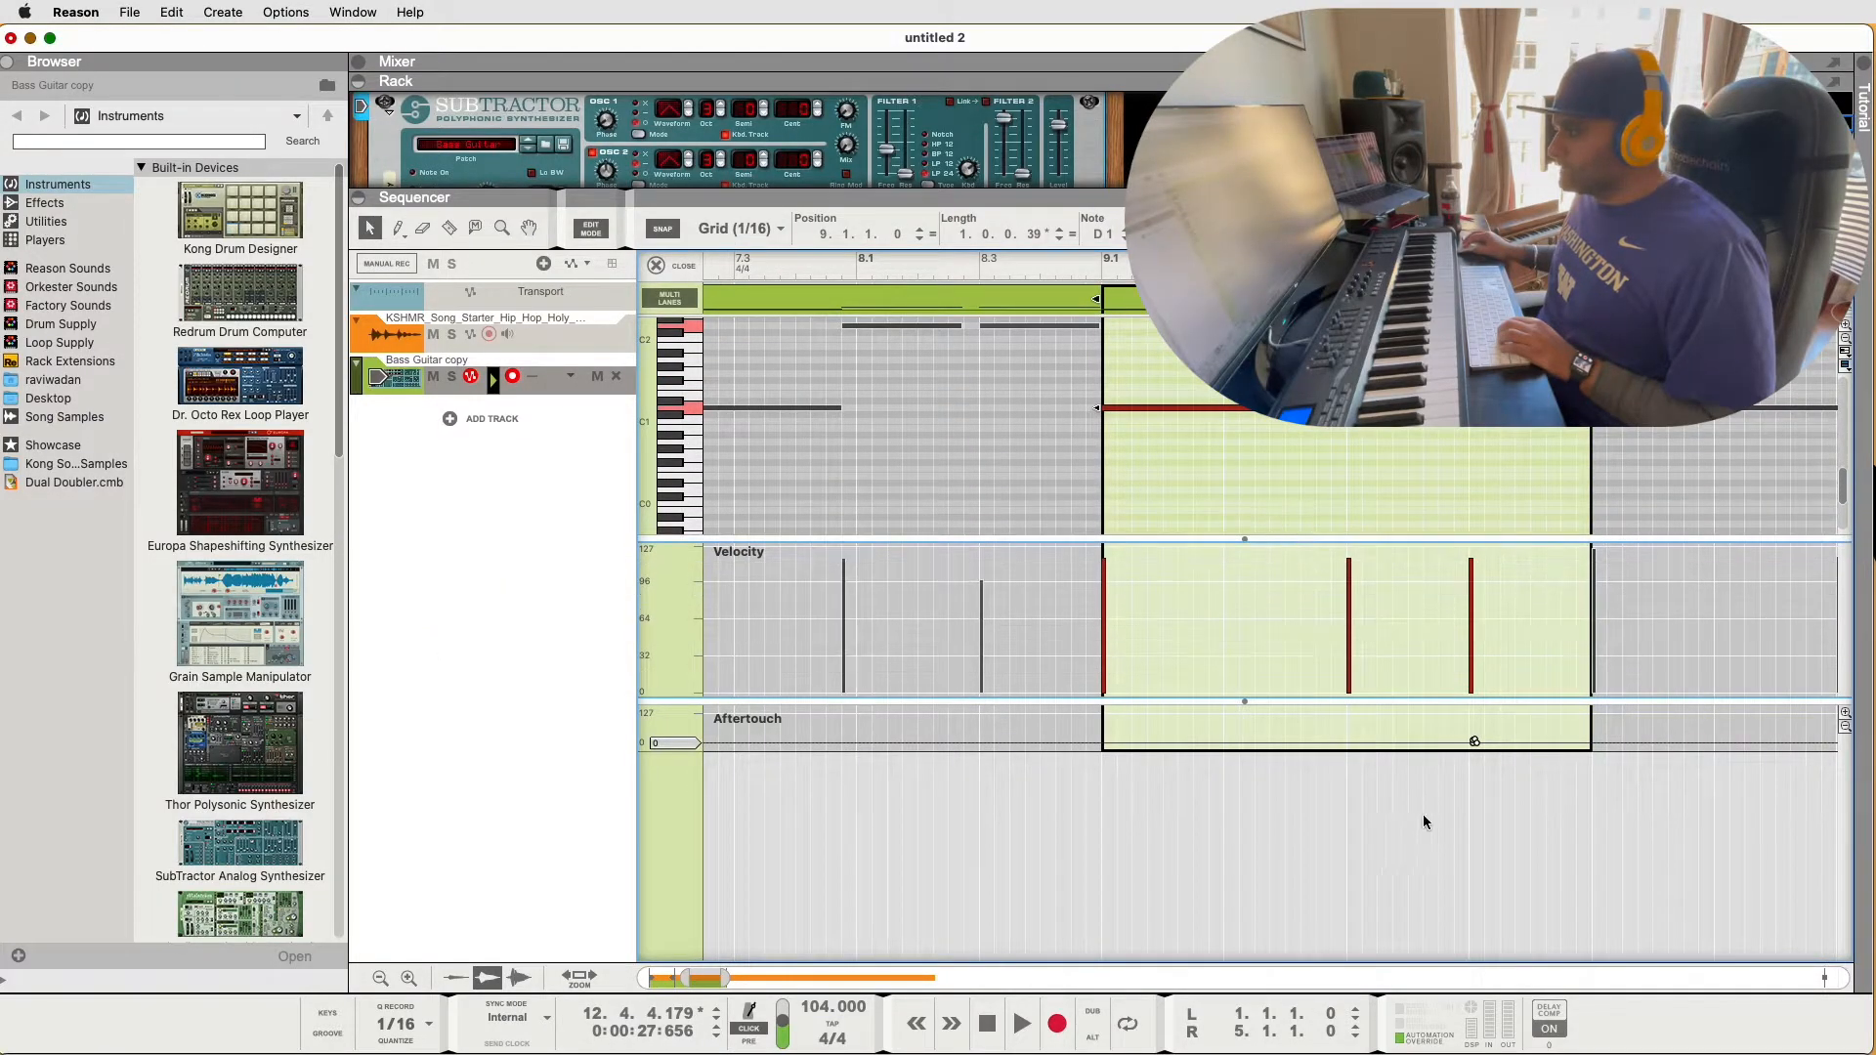
left_click_drag(1529, 725, 1407, 748)
key("Delete")
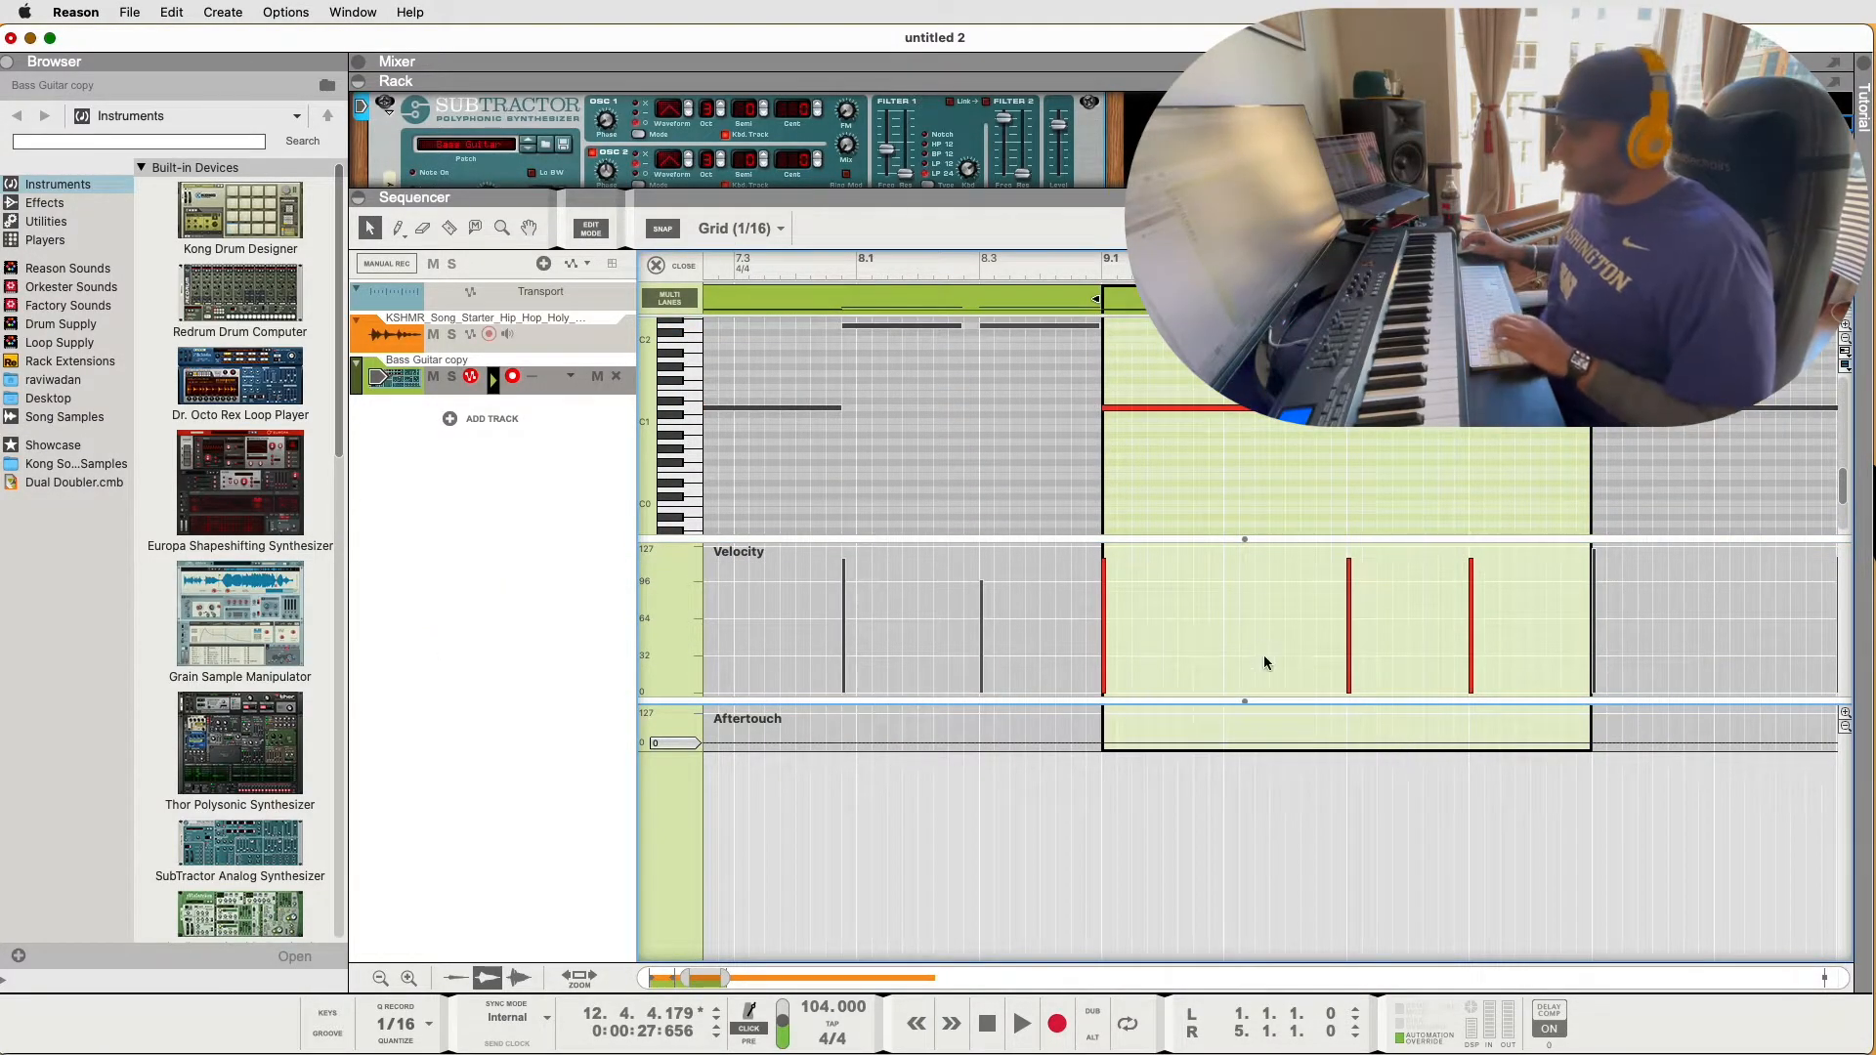
left_click_drag(1253, 704, 1241, 736)
left_click_drag(1240, 537, 1233, 646)
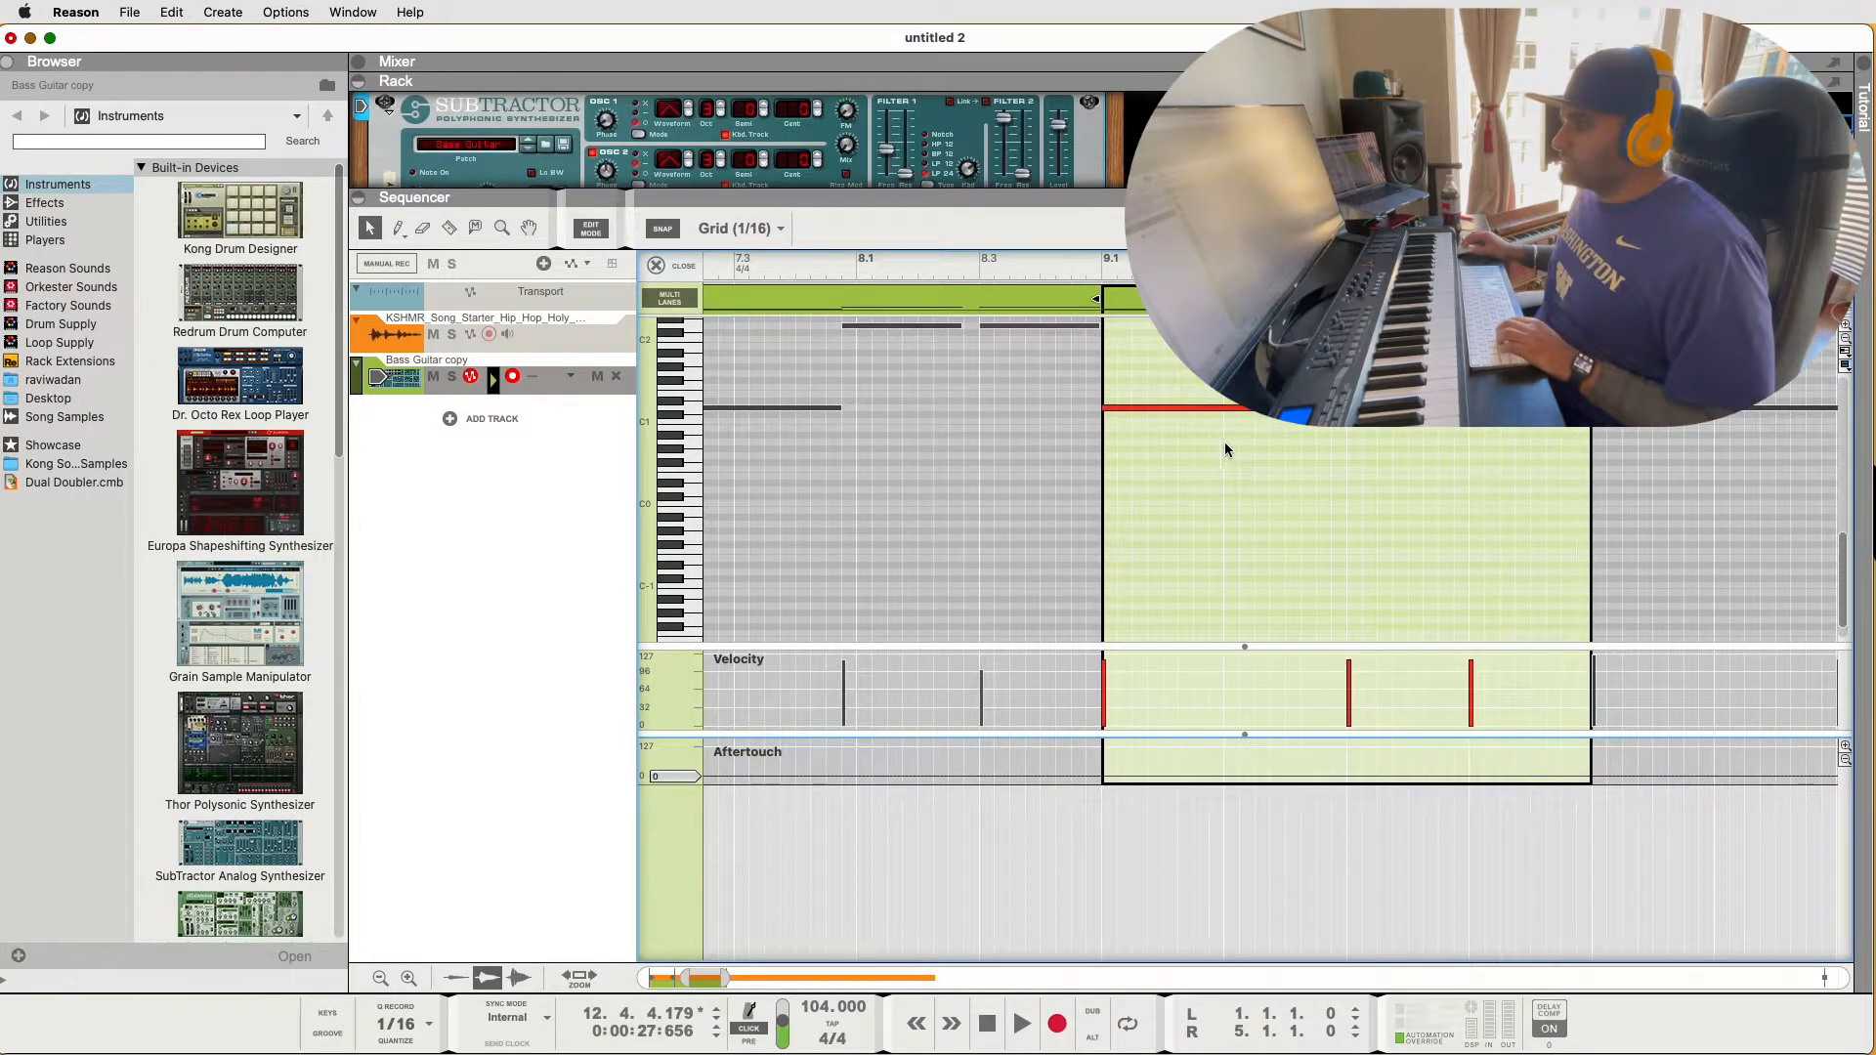
left_click(1099, 267)
key("space")
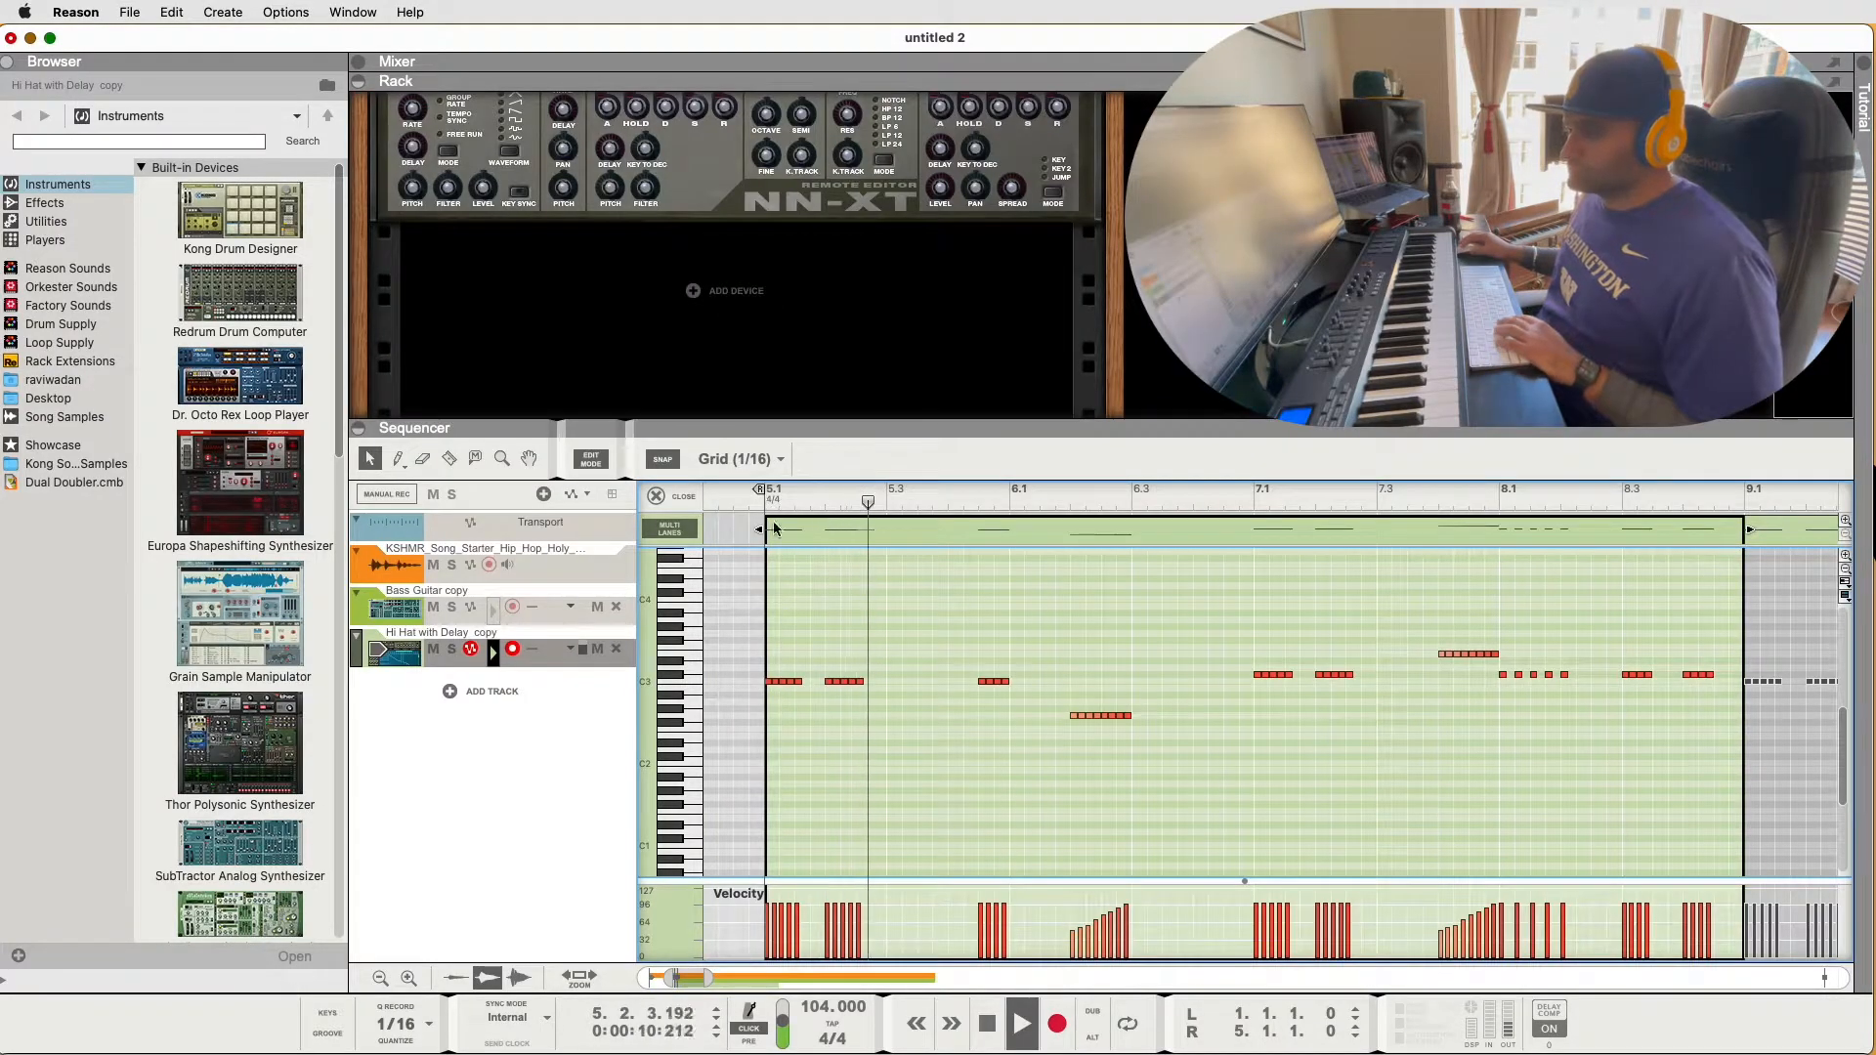
Listen to the hi-hat clip from bar 5, stop, and replay it from 6.1.4, just before the rising-velocity roll
scroll(780, 530, "right", 1)
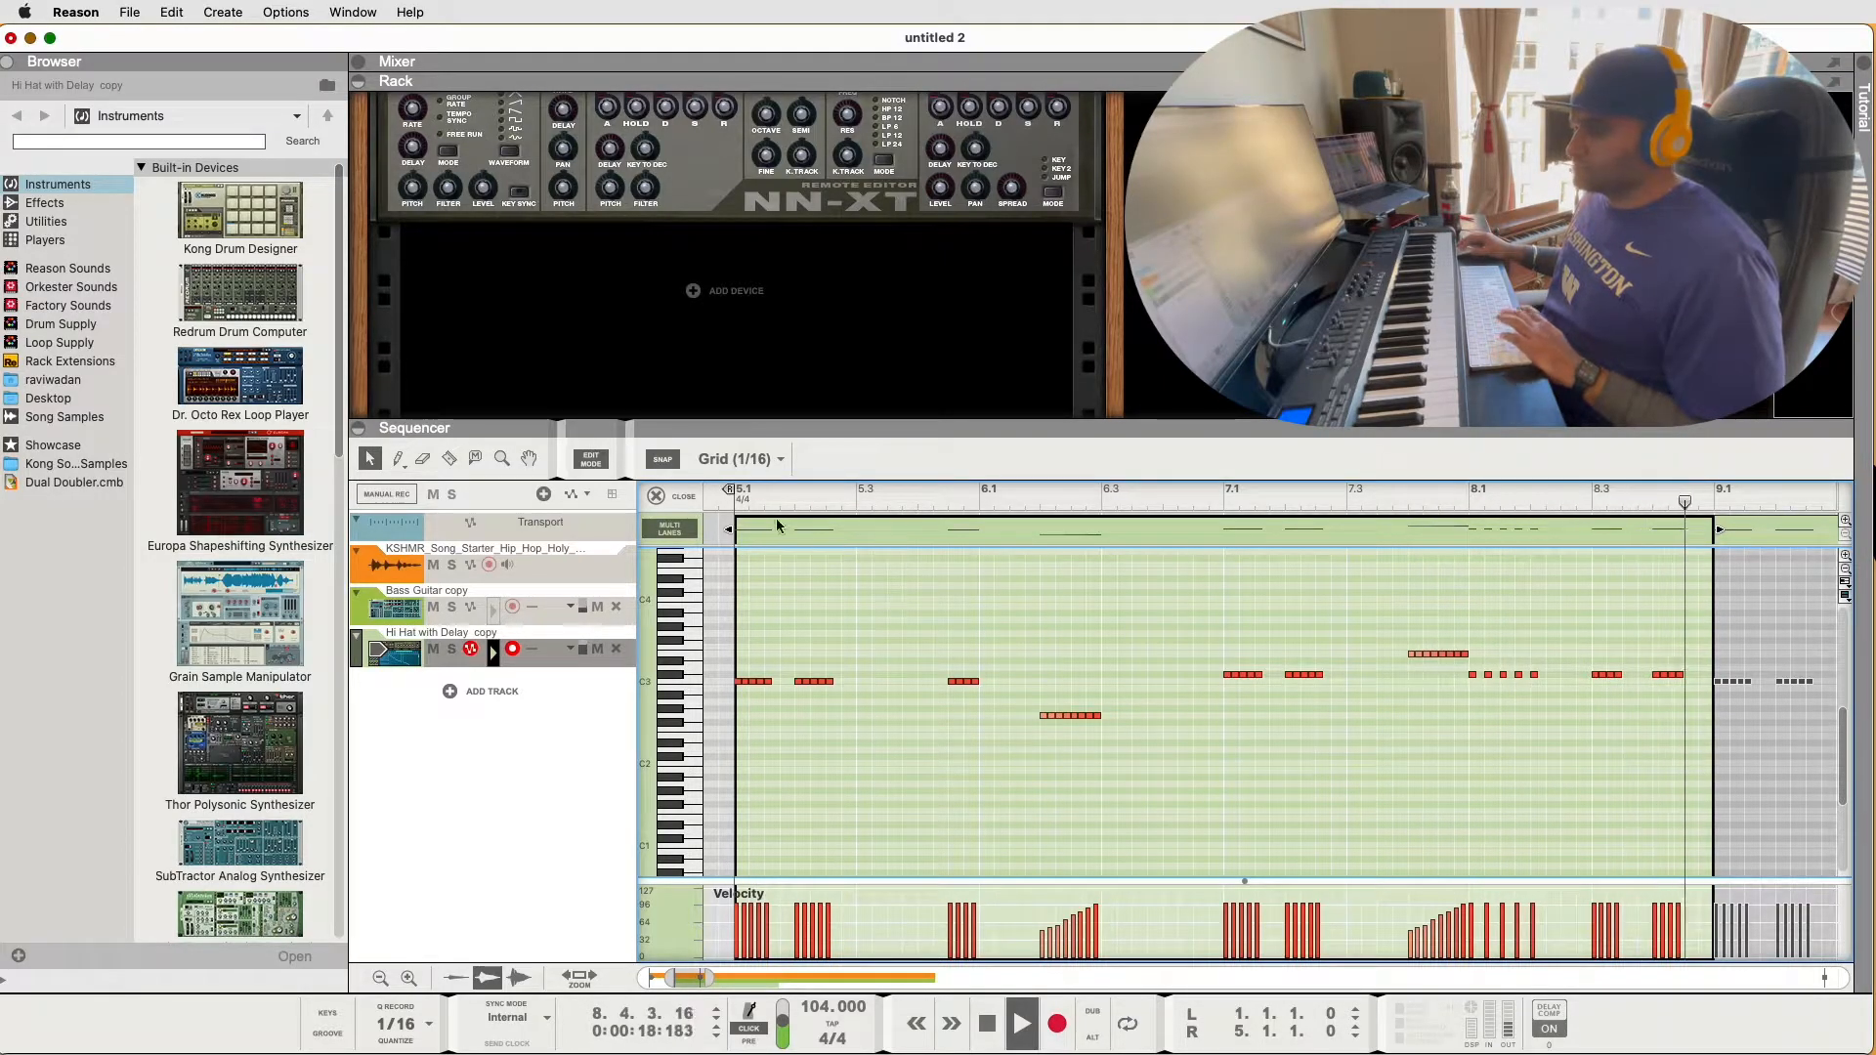
key("space")
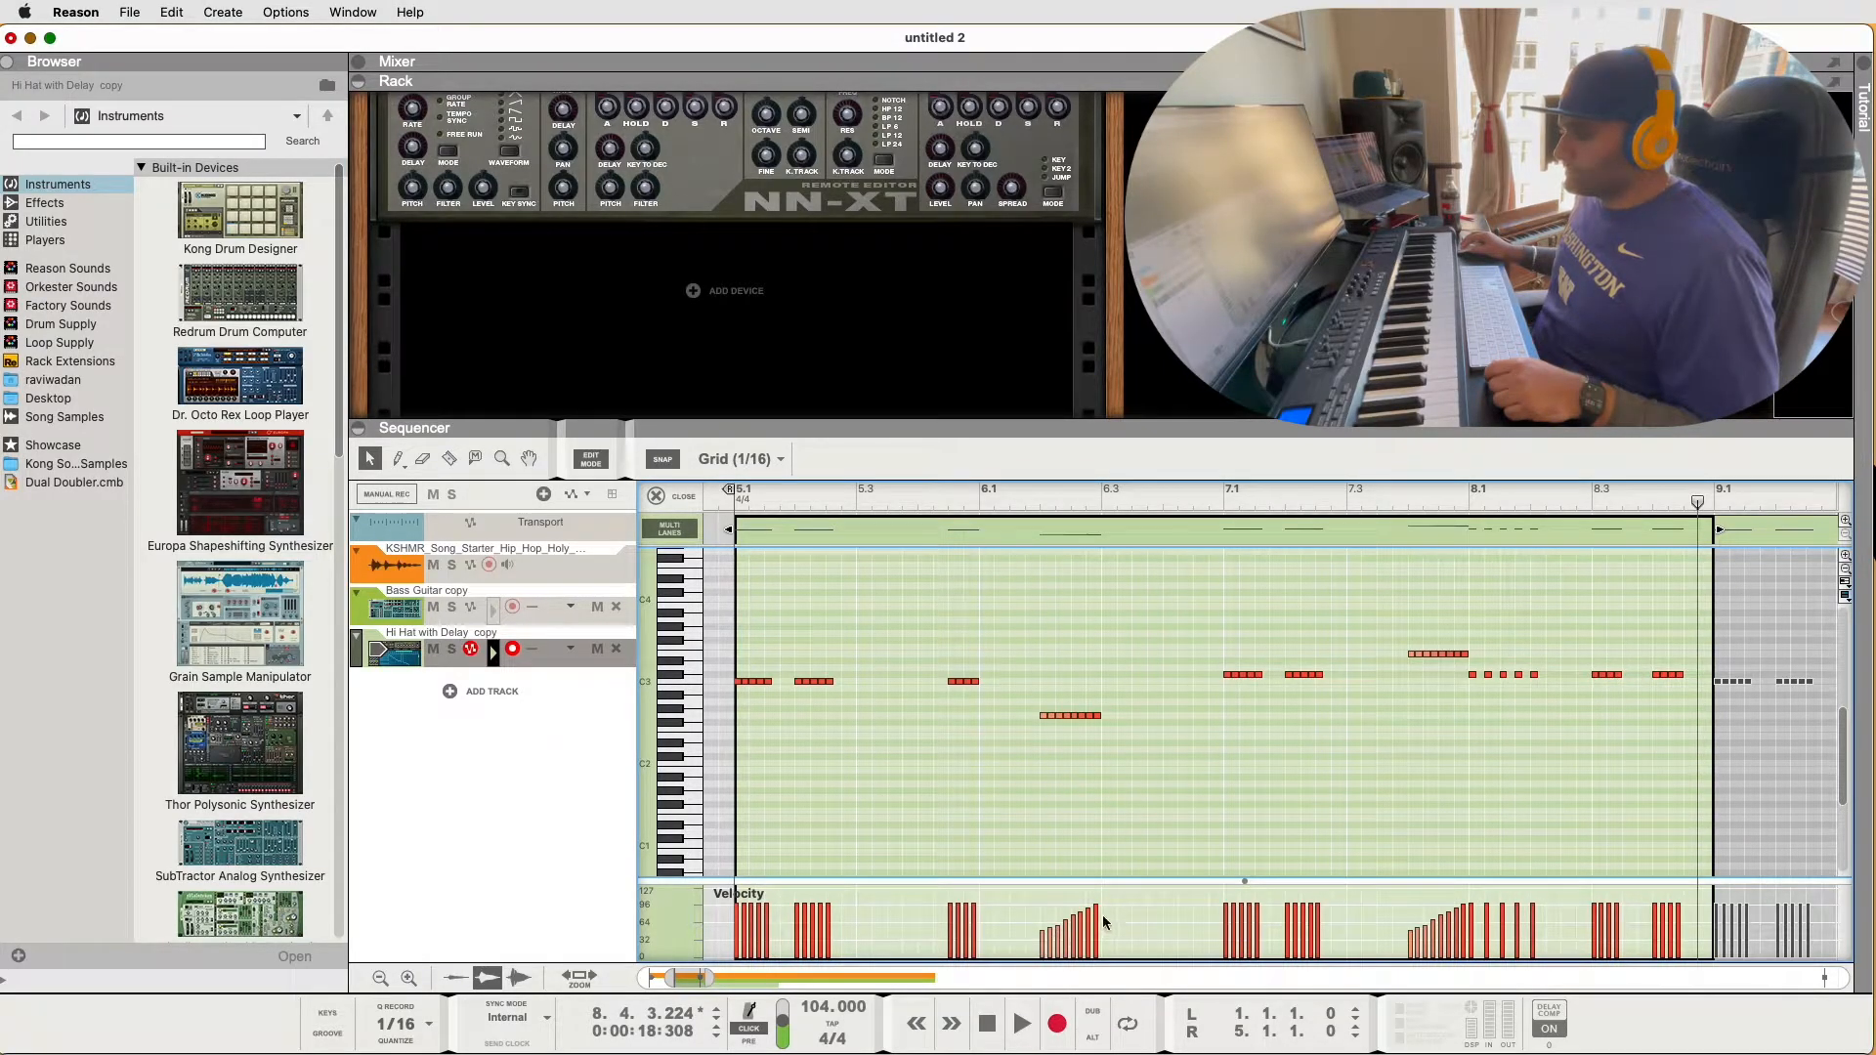
left_click(1025, 503)
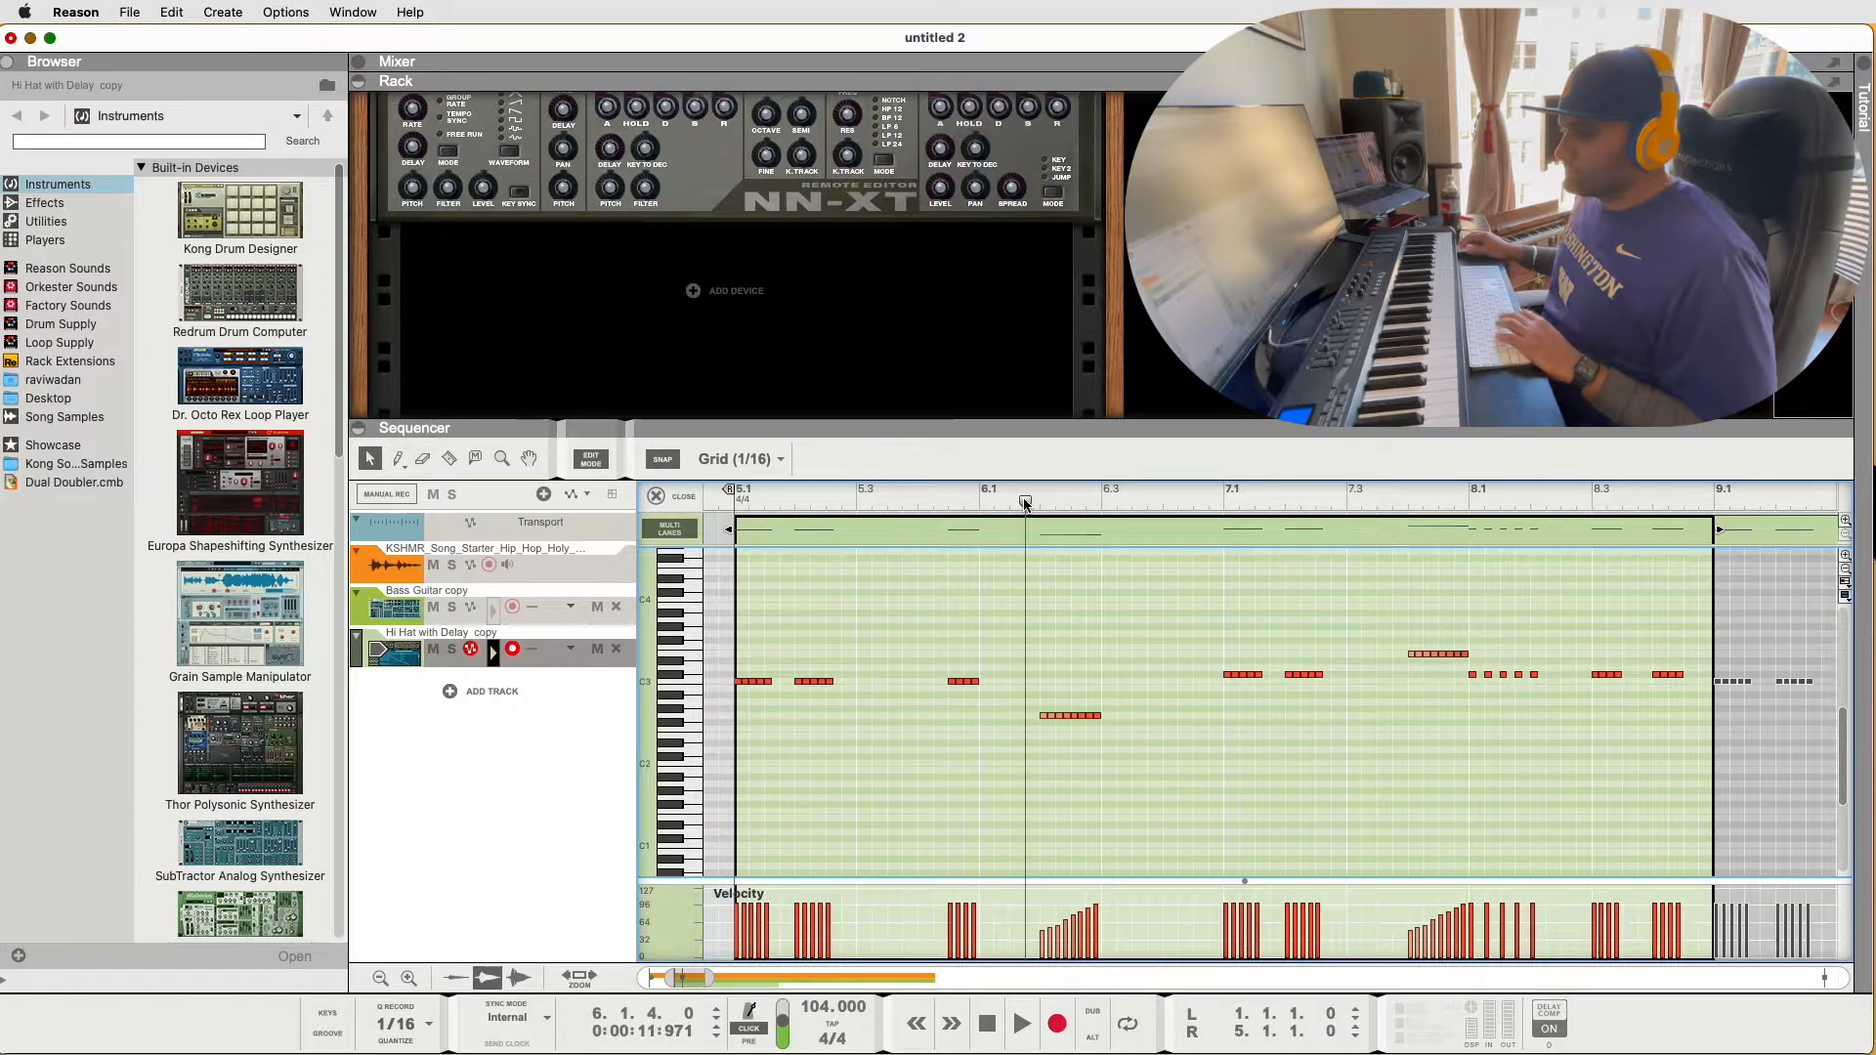
key("space")
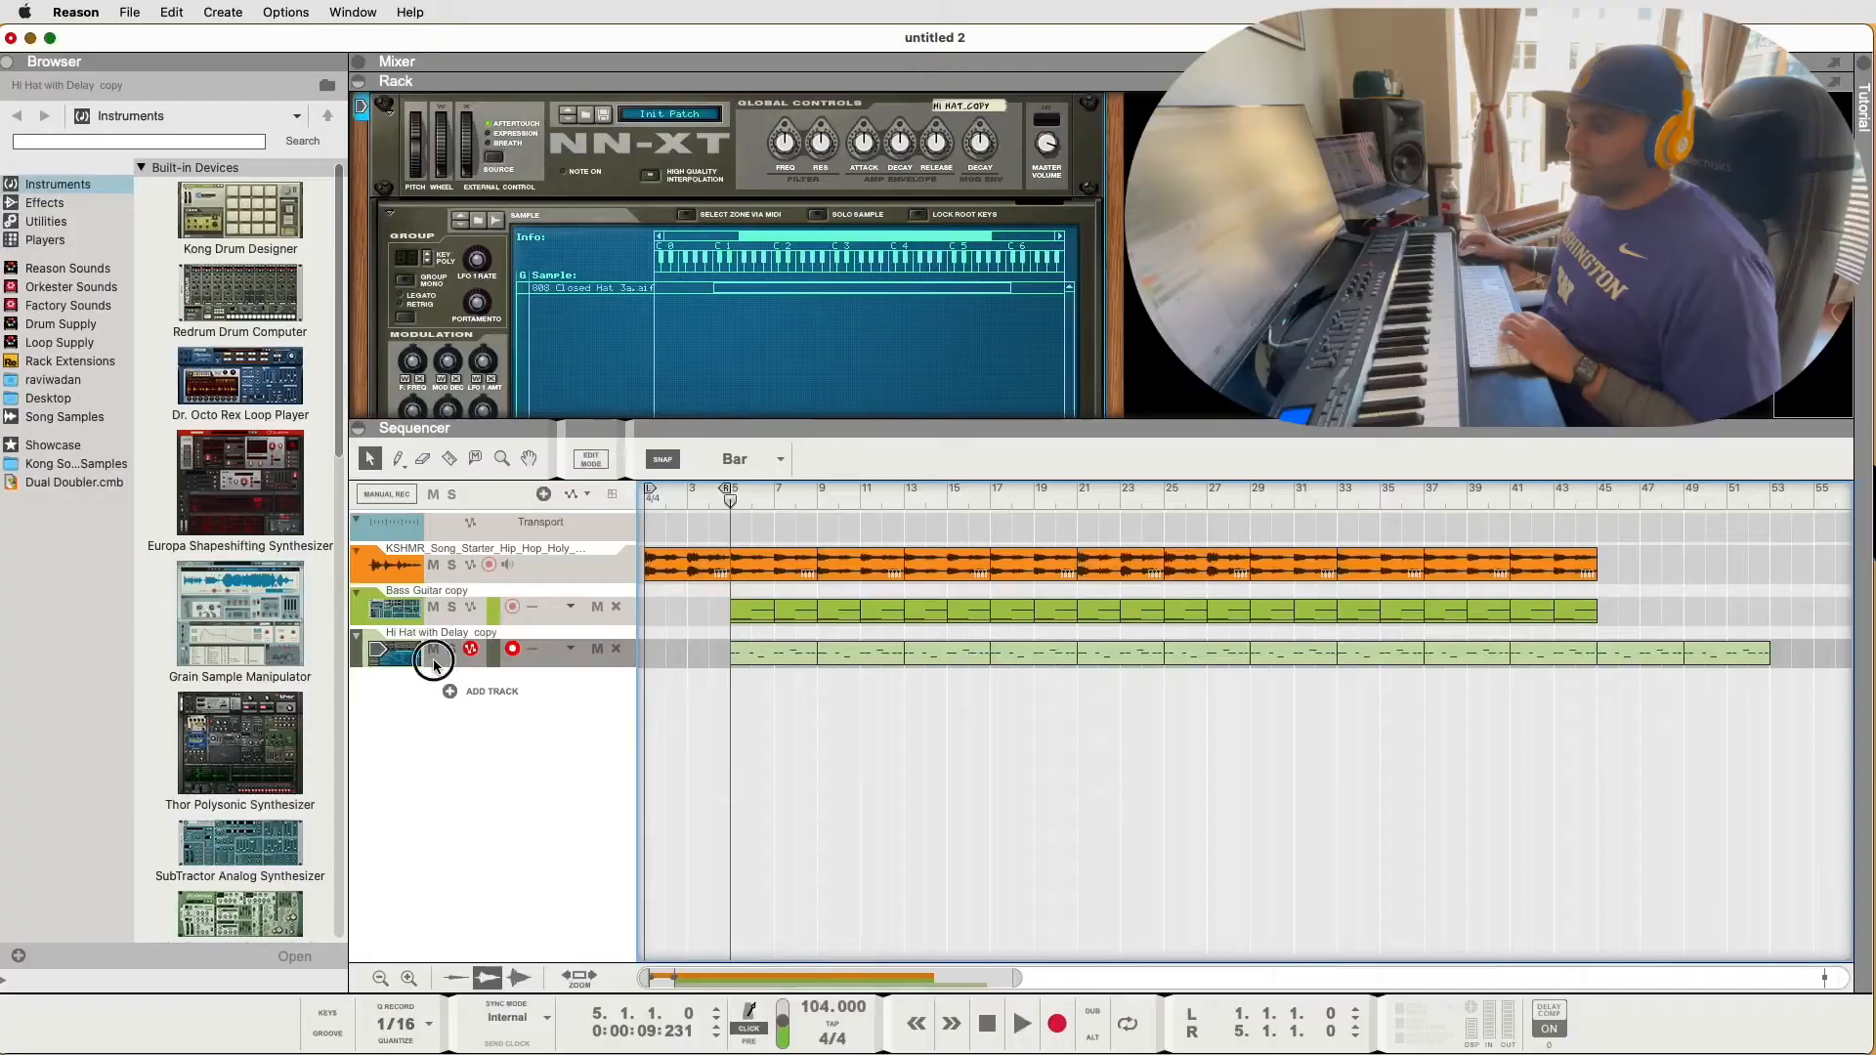
Find the hi-hat's Dark Blue Ocean effect in the rack and look through the alternative Multi FX patches
scroll(604, 381, "down", 3)
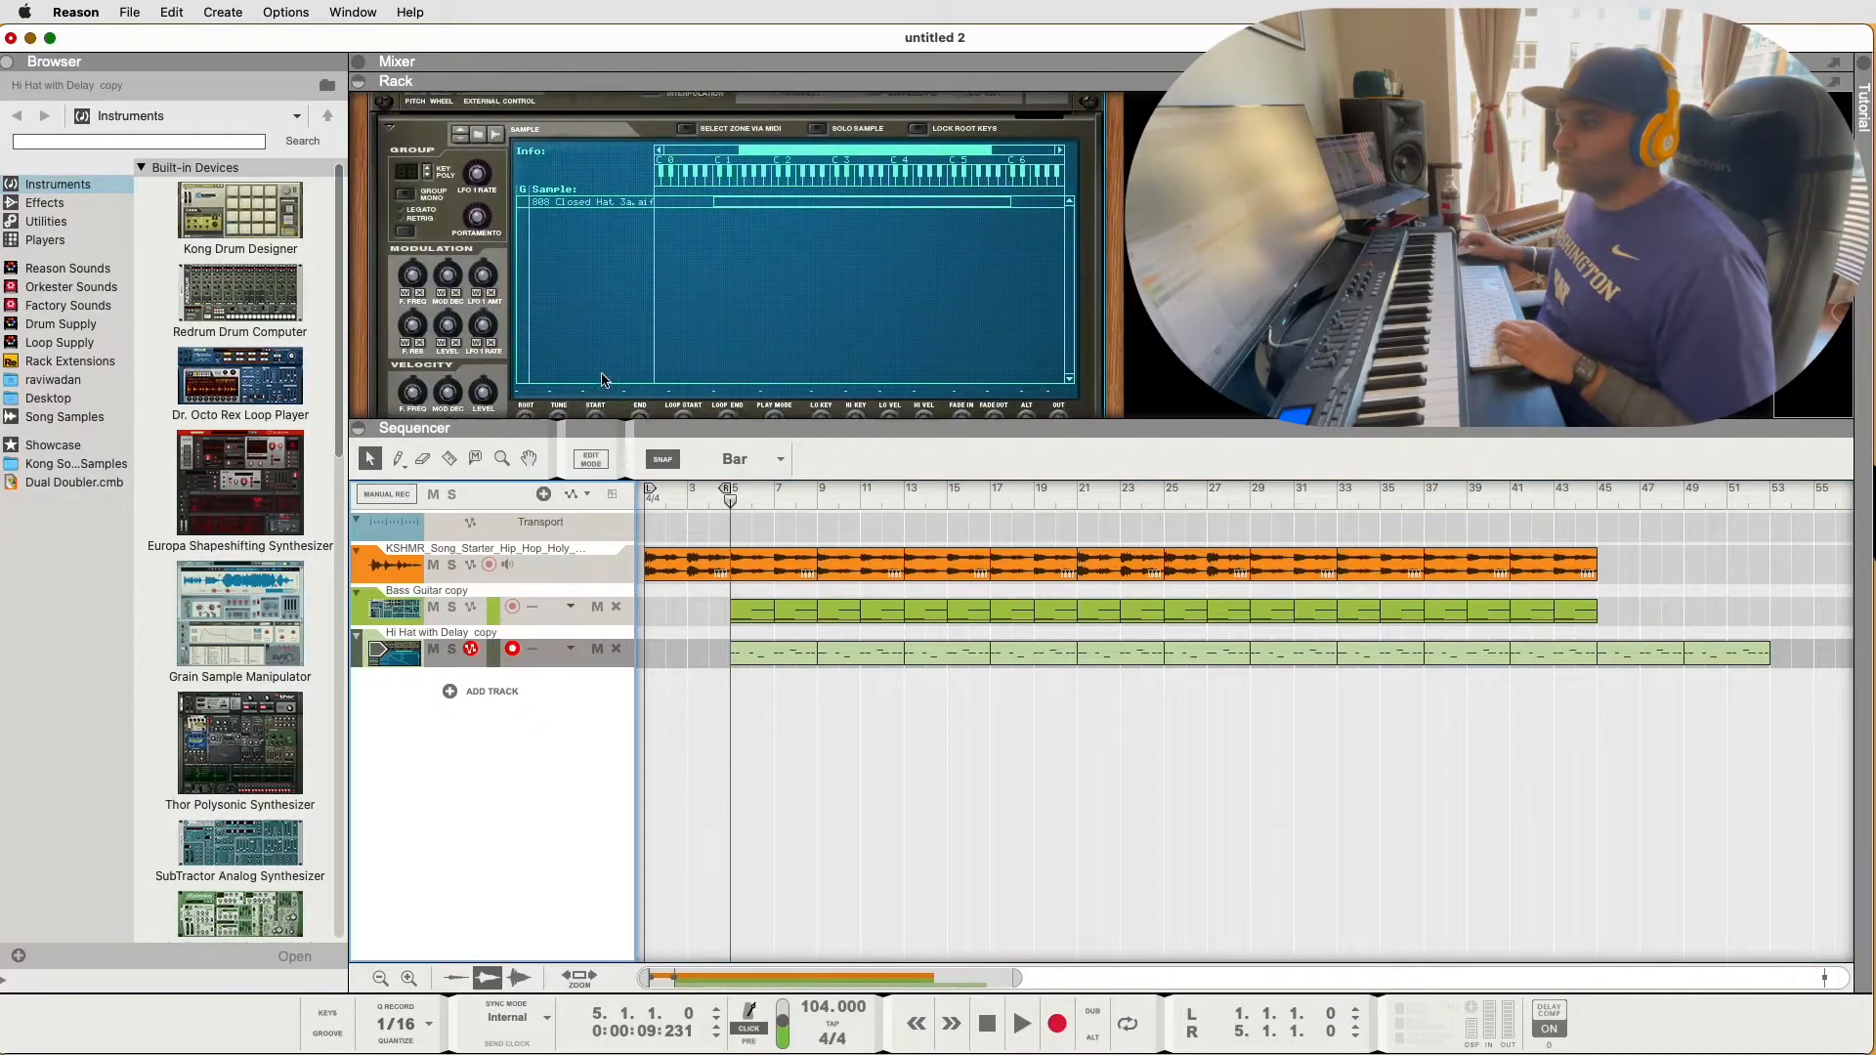
scroll(604, 381, "down", 5)
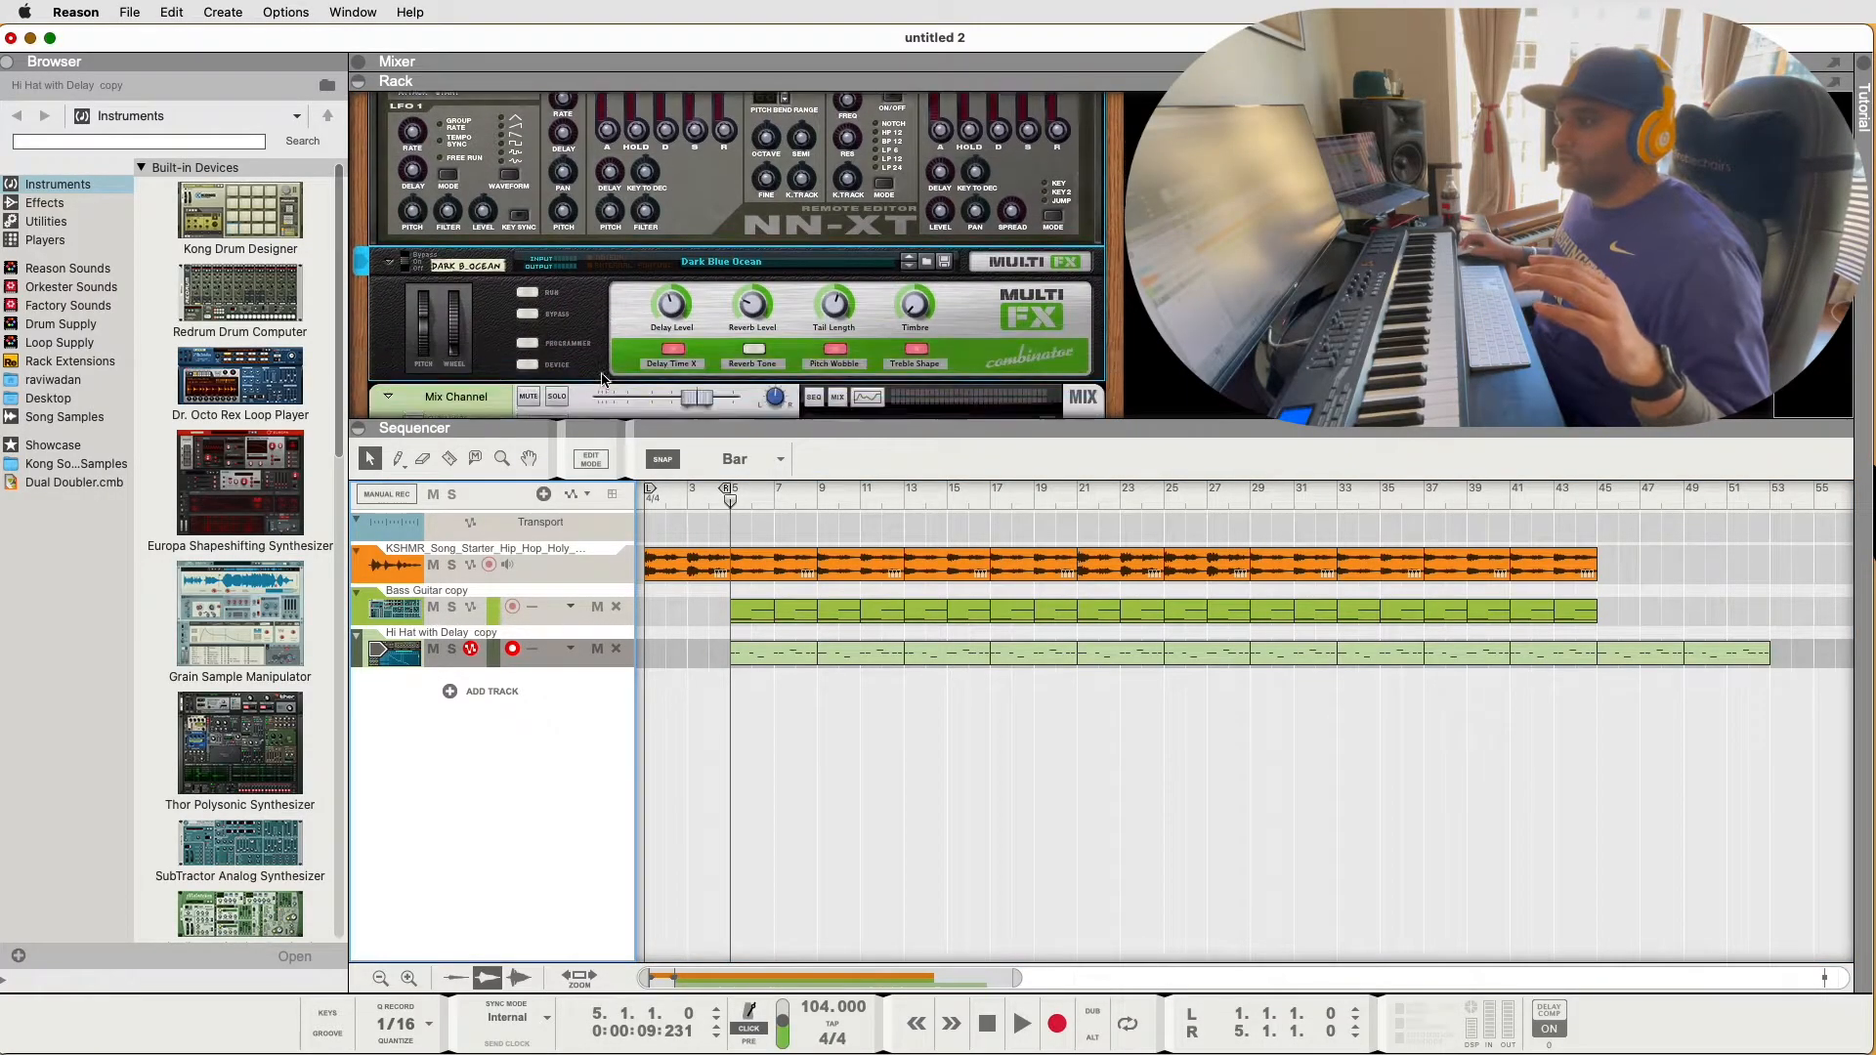
scroll(604, 381, "down", 1)
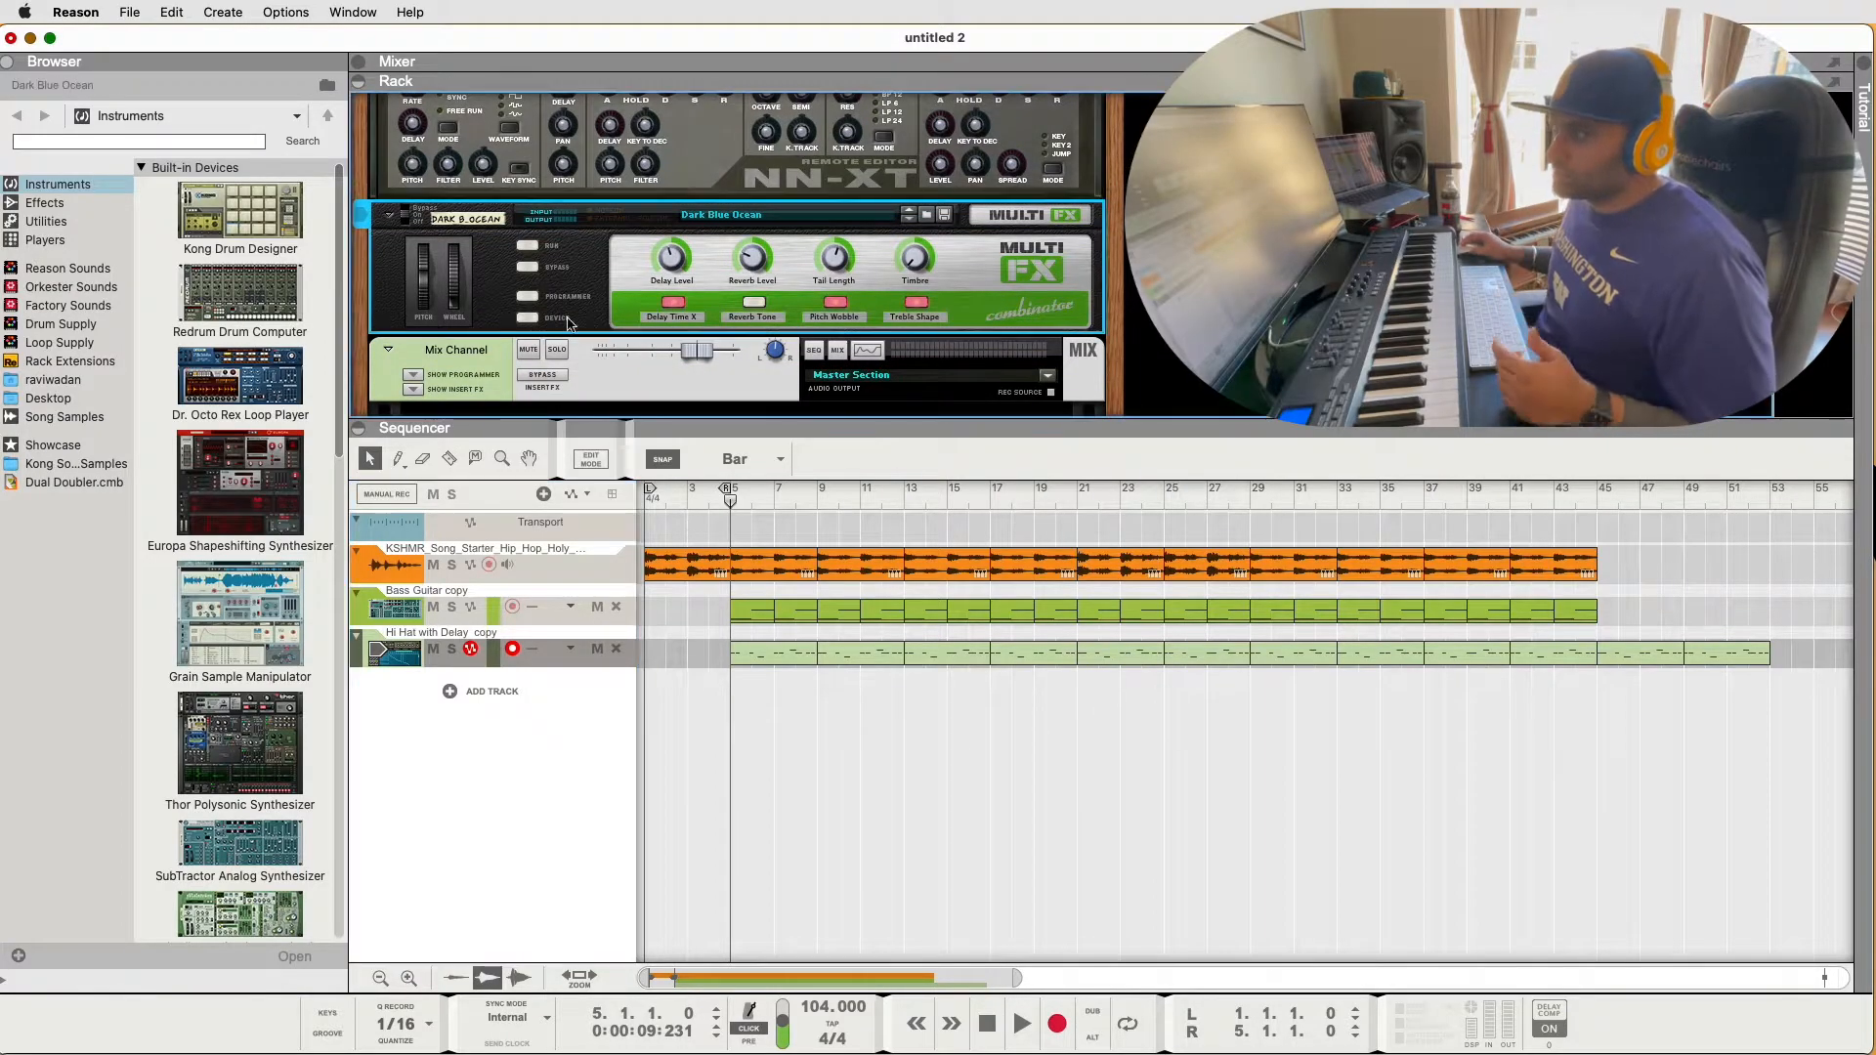
left_click(860, 225)
left_click(926, 213)
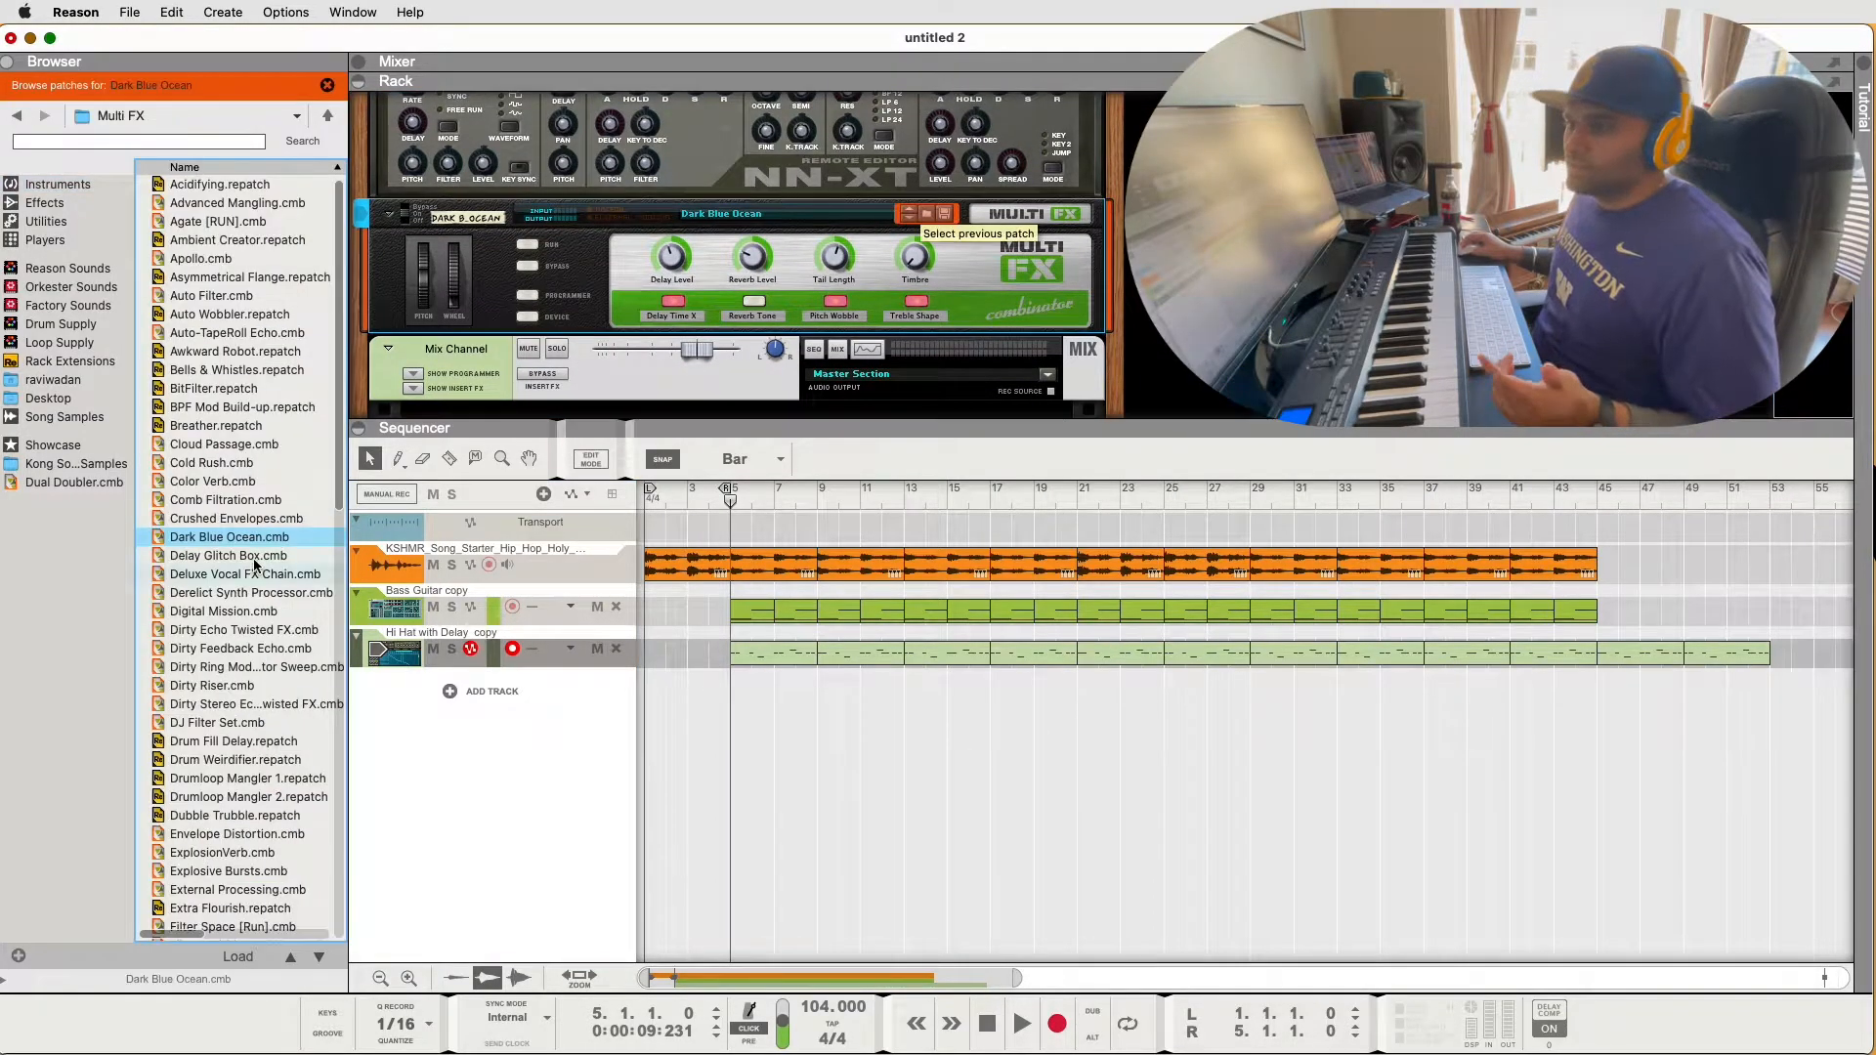
scroll(217, 430, "down", 8)
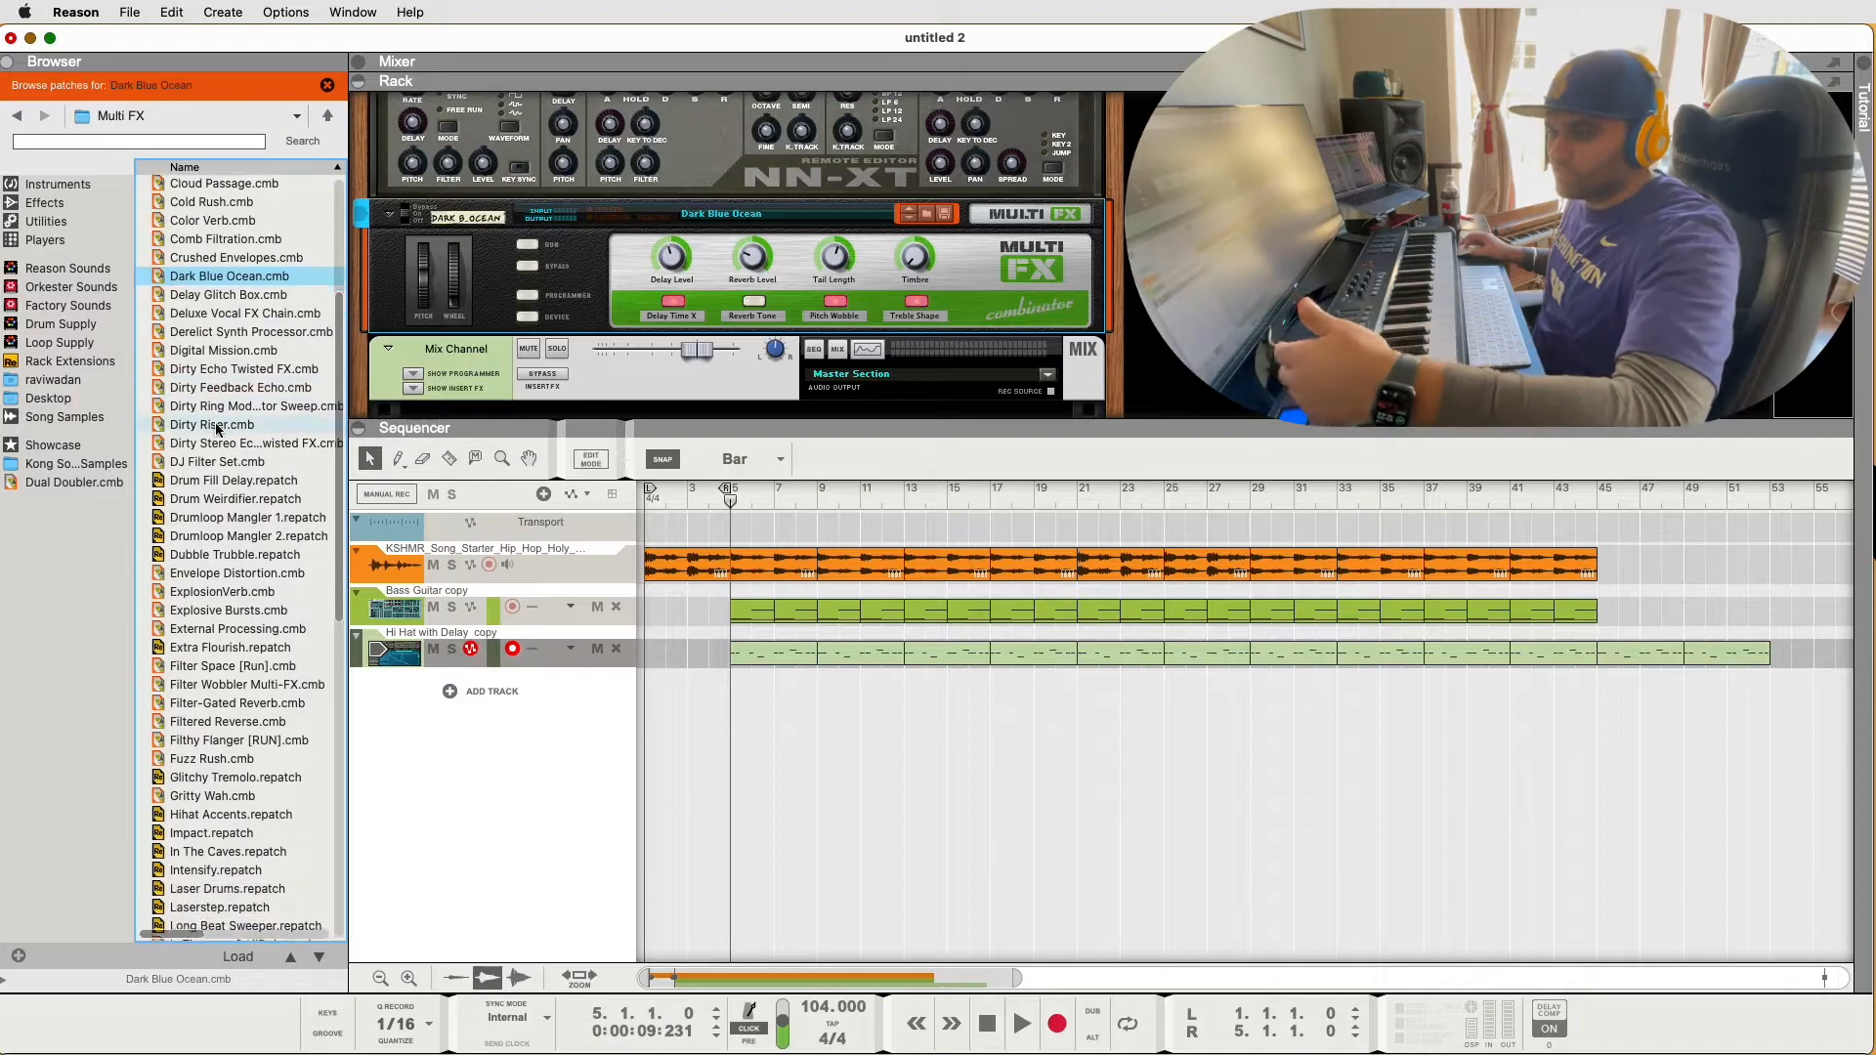
scroll(216, 430, "down", 2)
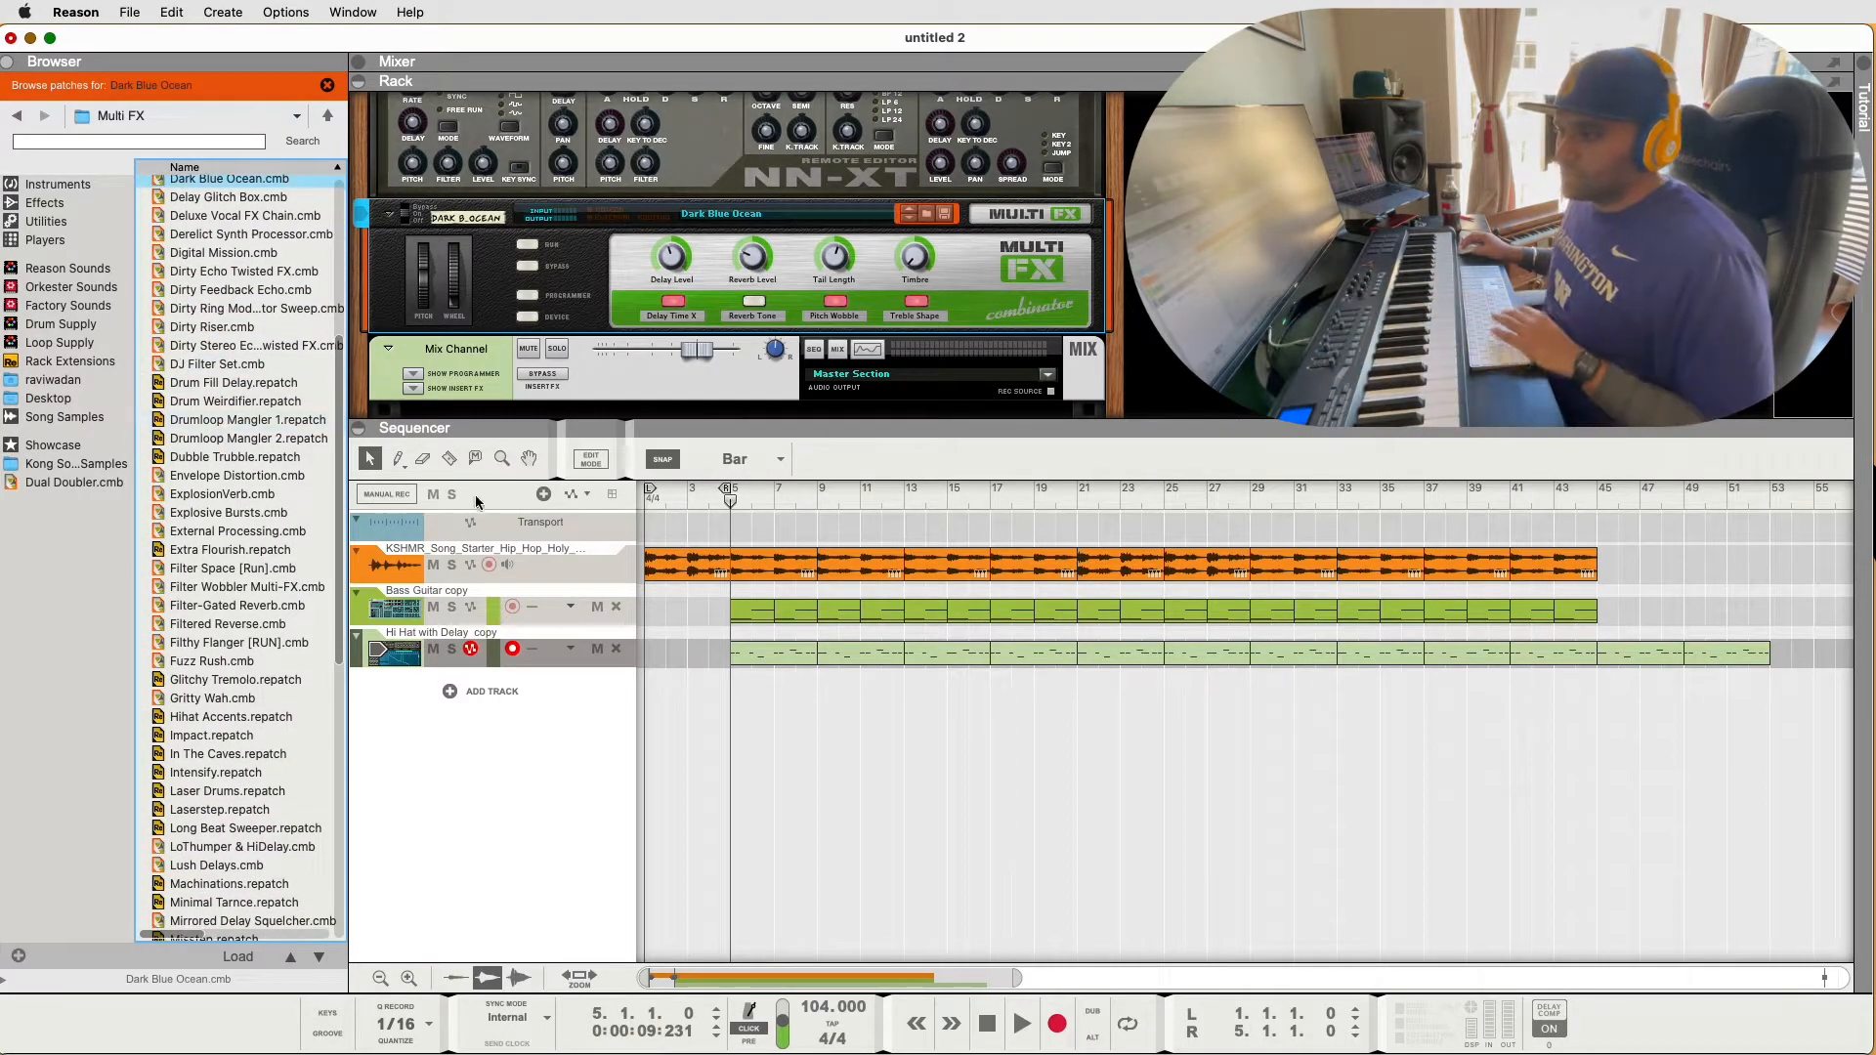
Solo the hi-hat track and compare its sound with the Dark Blue Ocean effect bypassed and switched on during playback
left_click(454, 649)
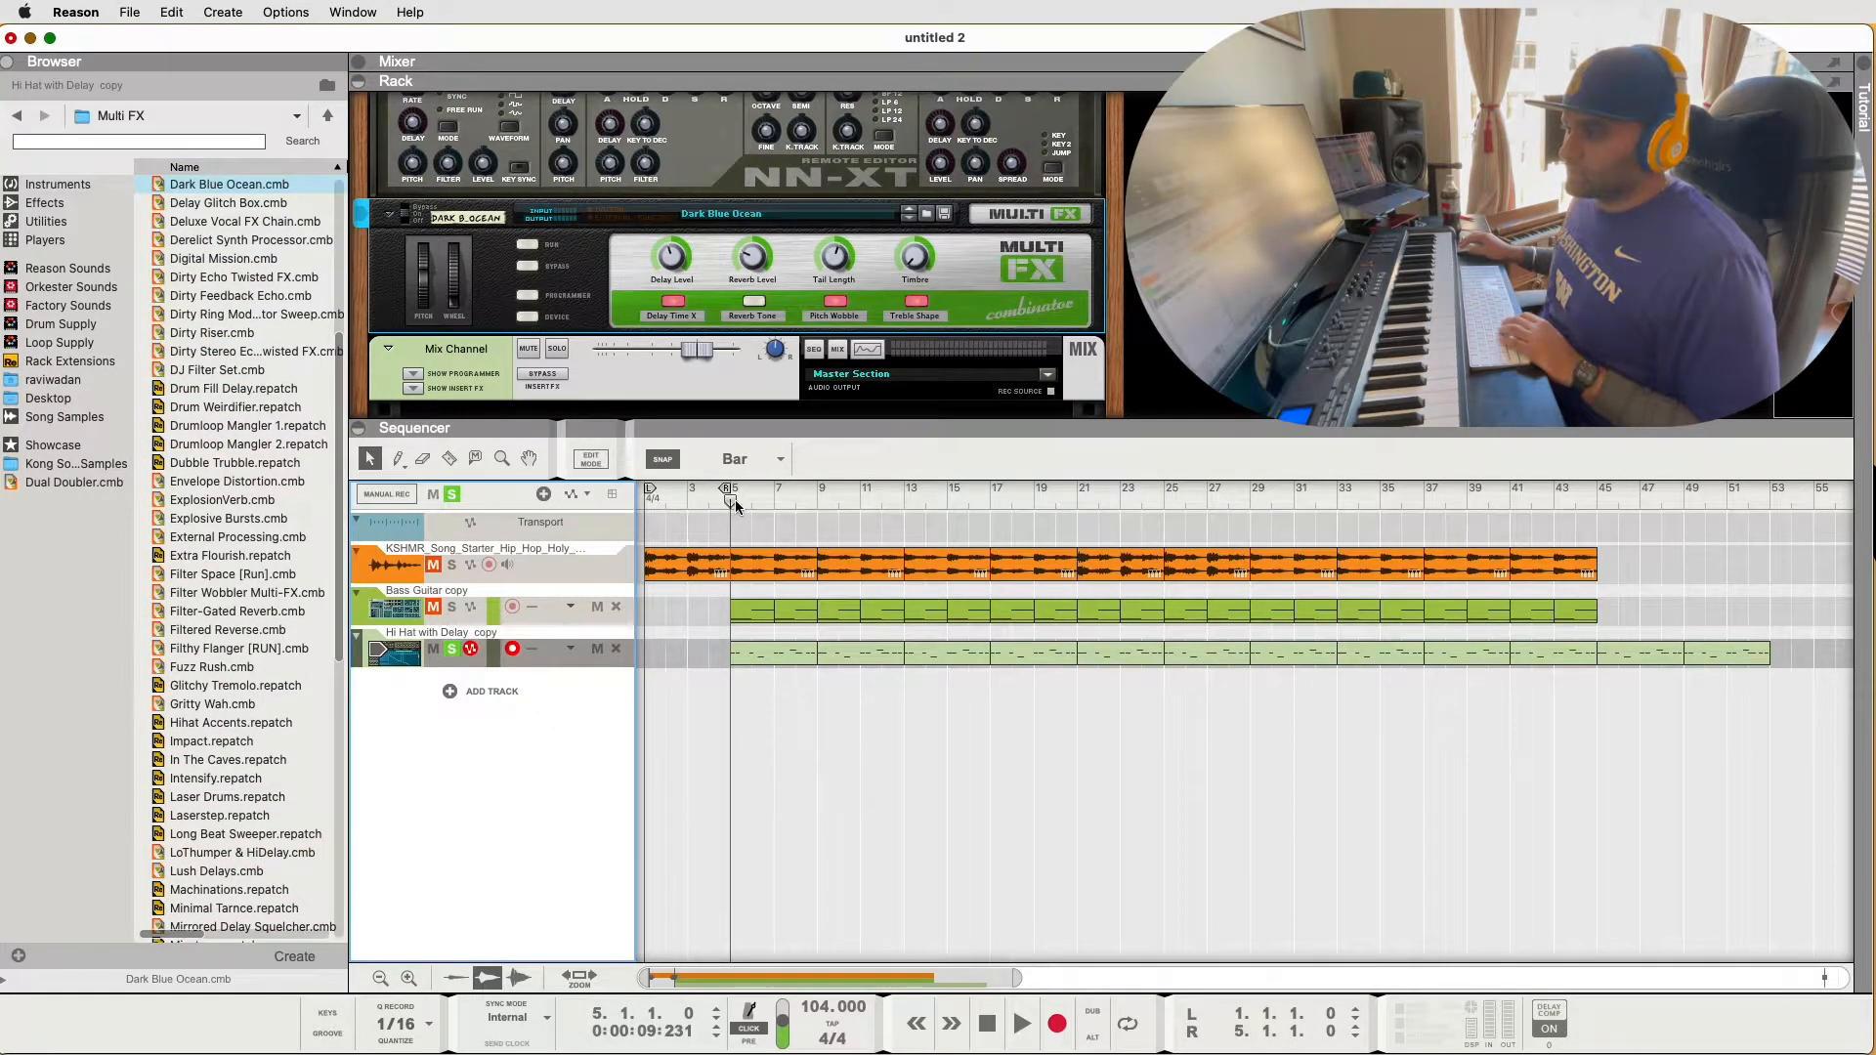
key("space")
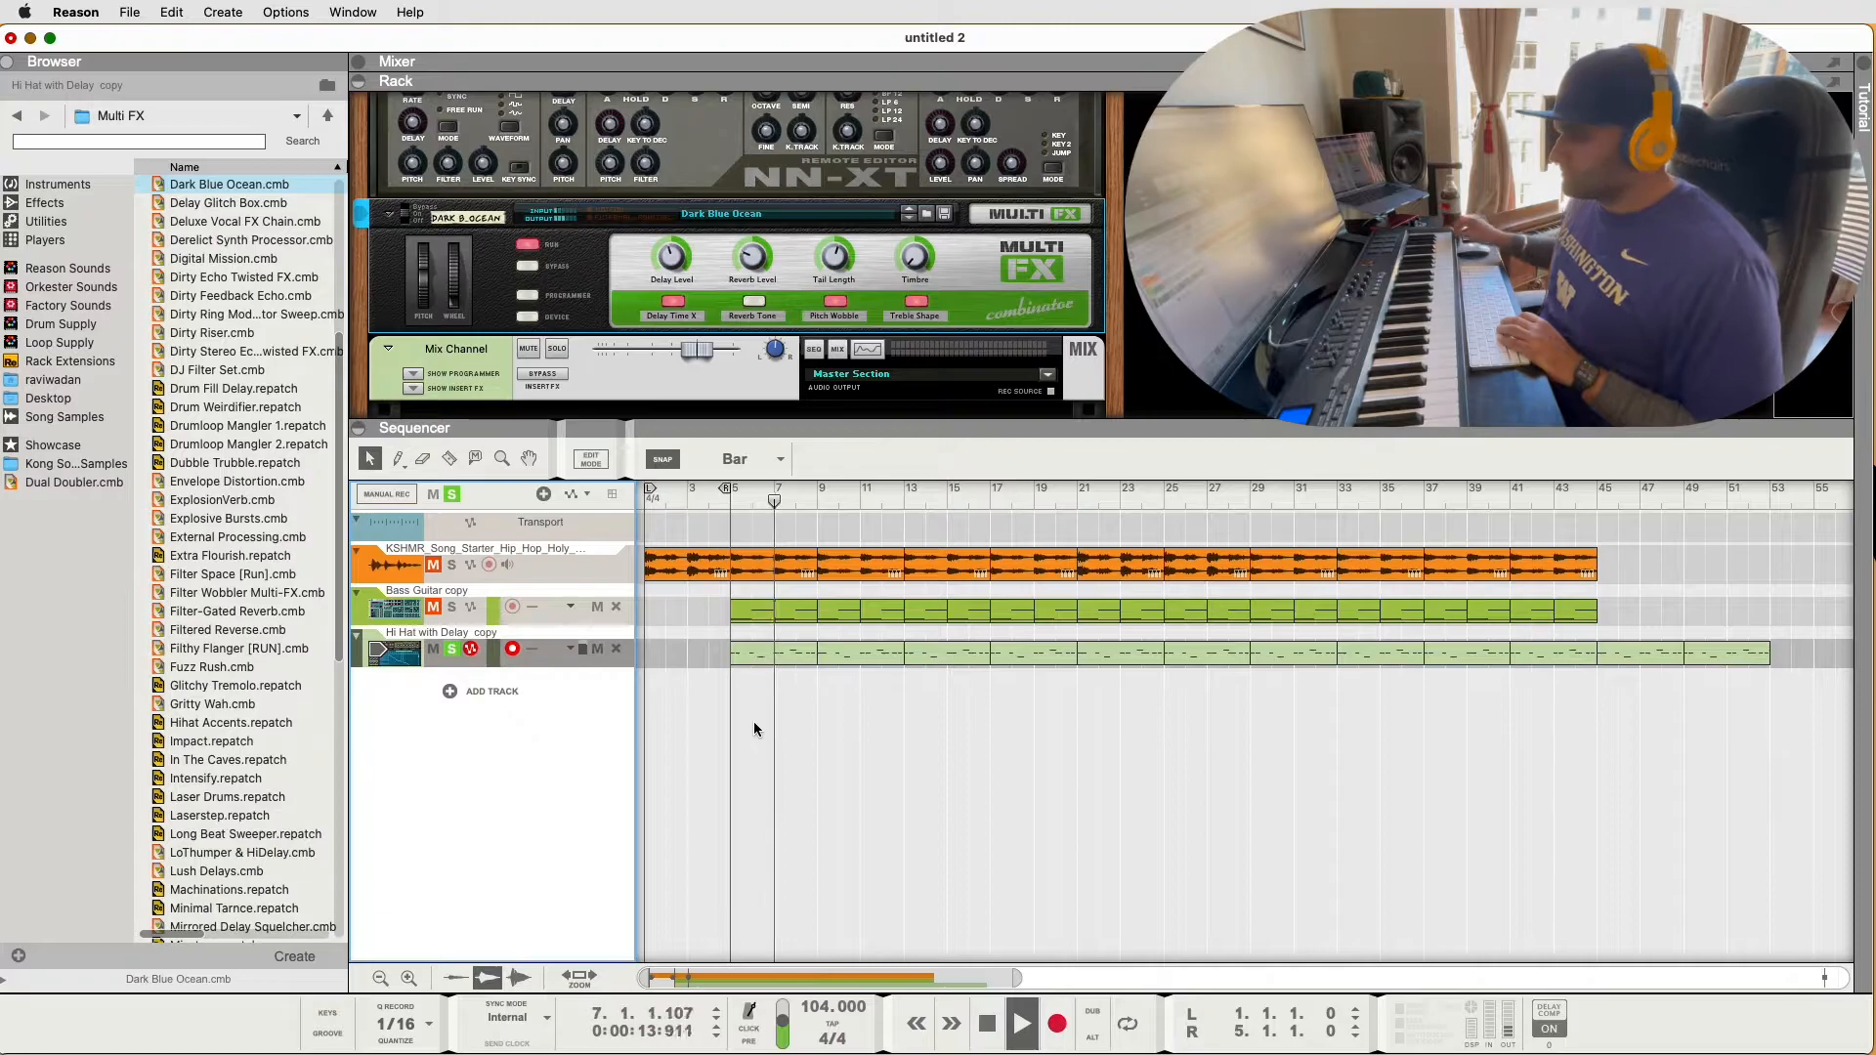
left_click(408, 217)
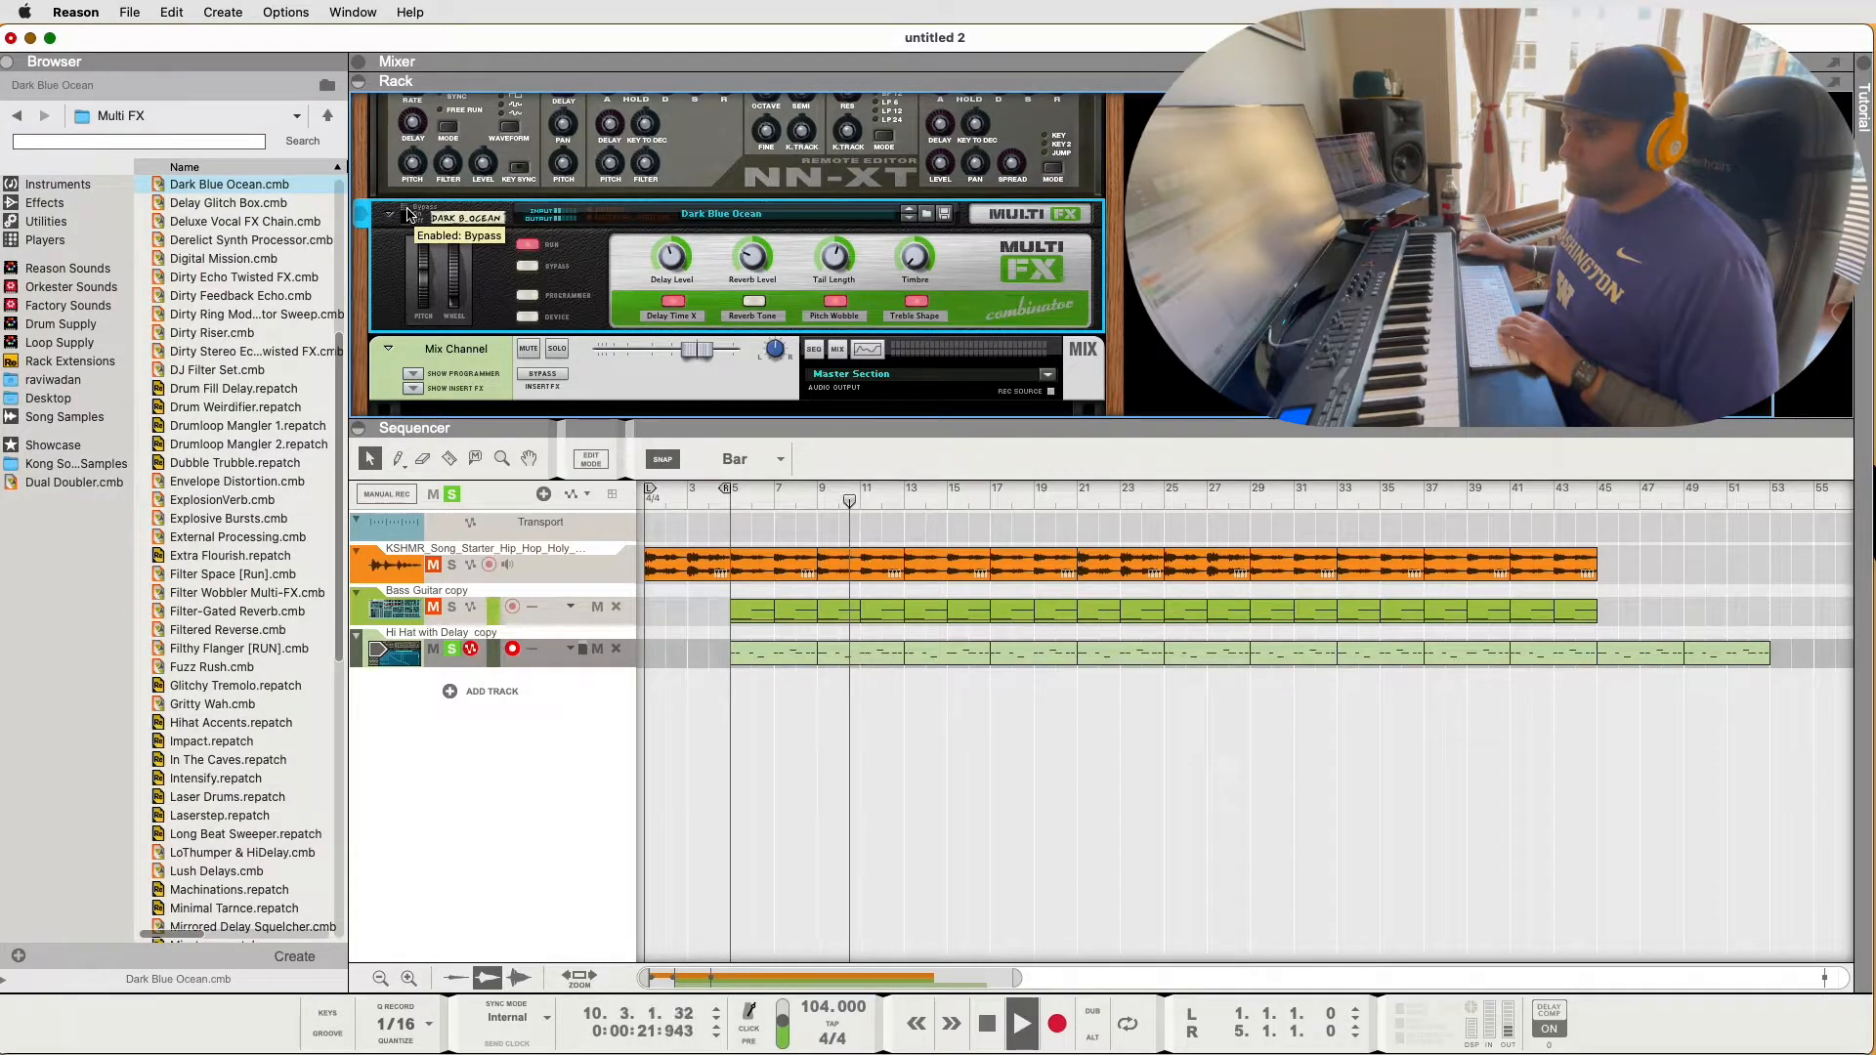
left_click(408, 217)
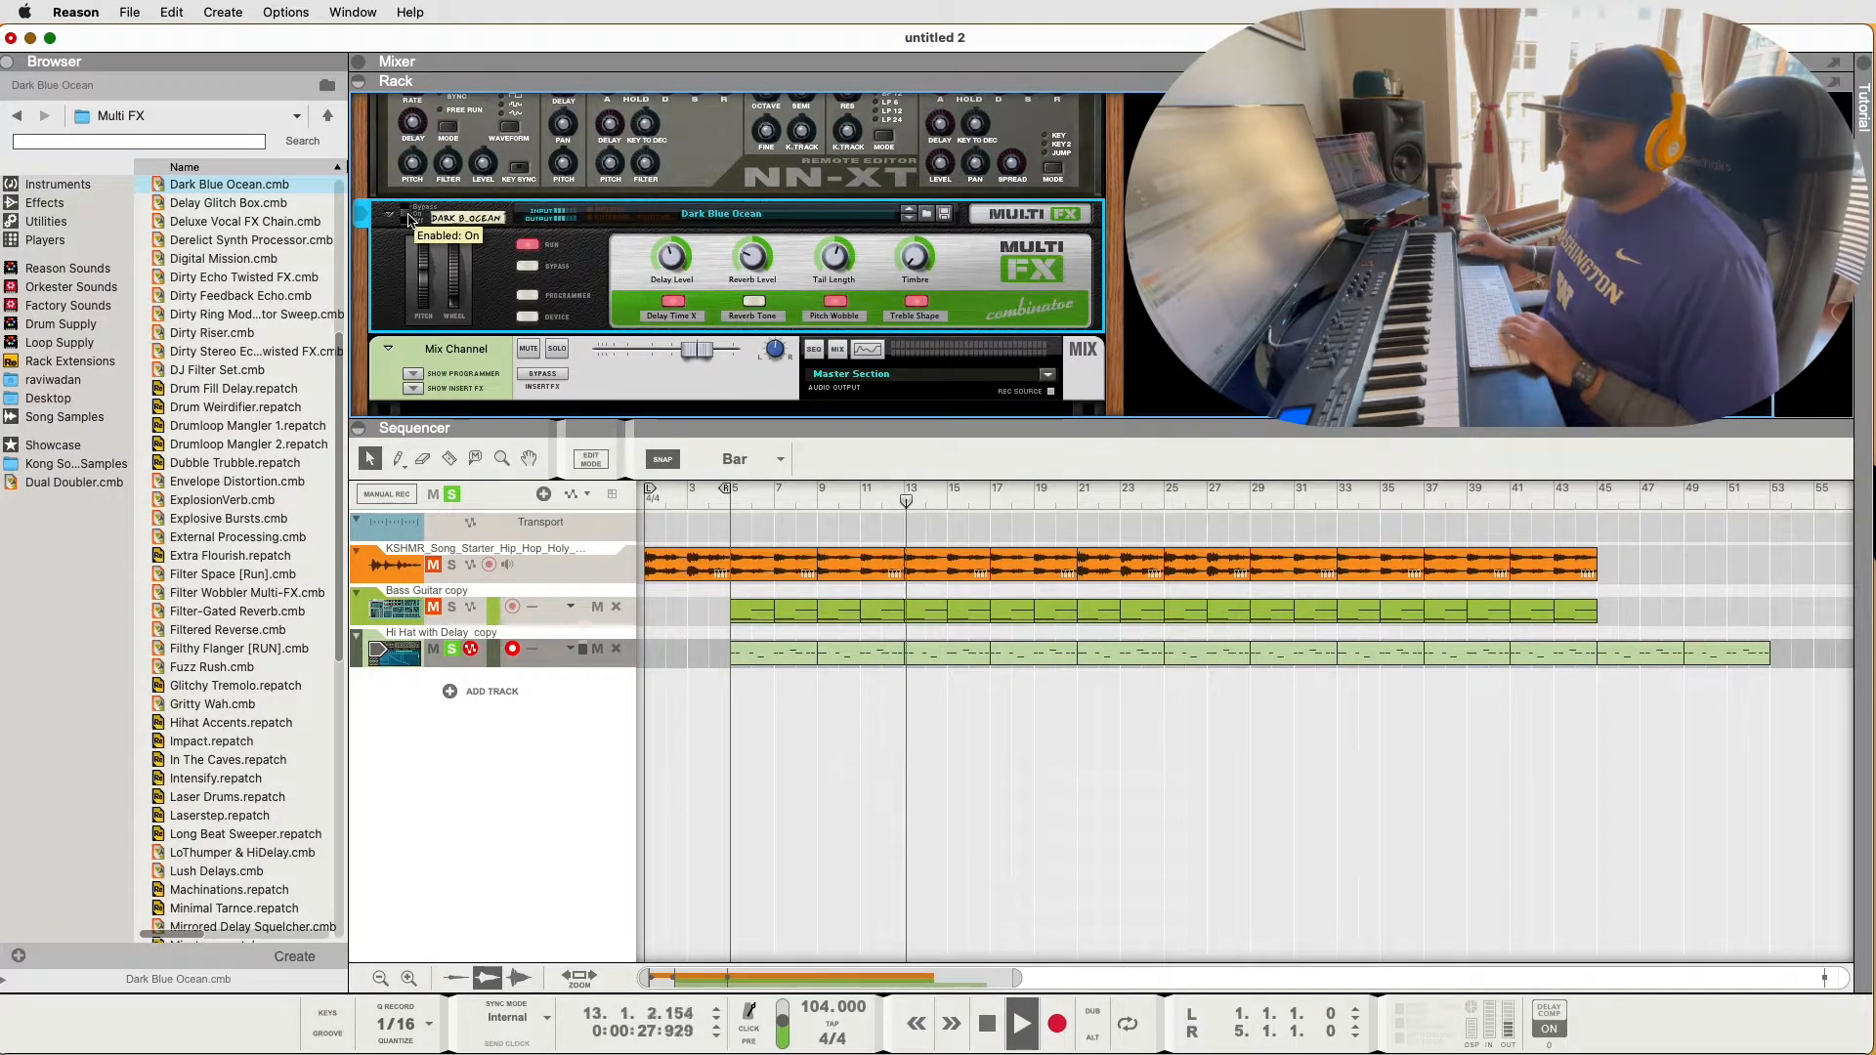
Try the Filter-Gated Reverb patch on the hi-hat in place of Dark Blue Ocean, with its Dry/Wet amount at 16
left_click_drag(233, 611, 606, 264)
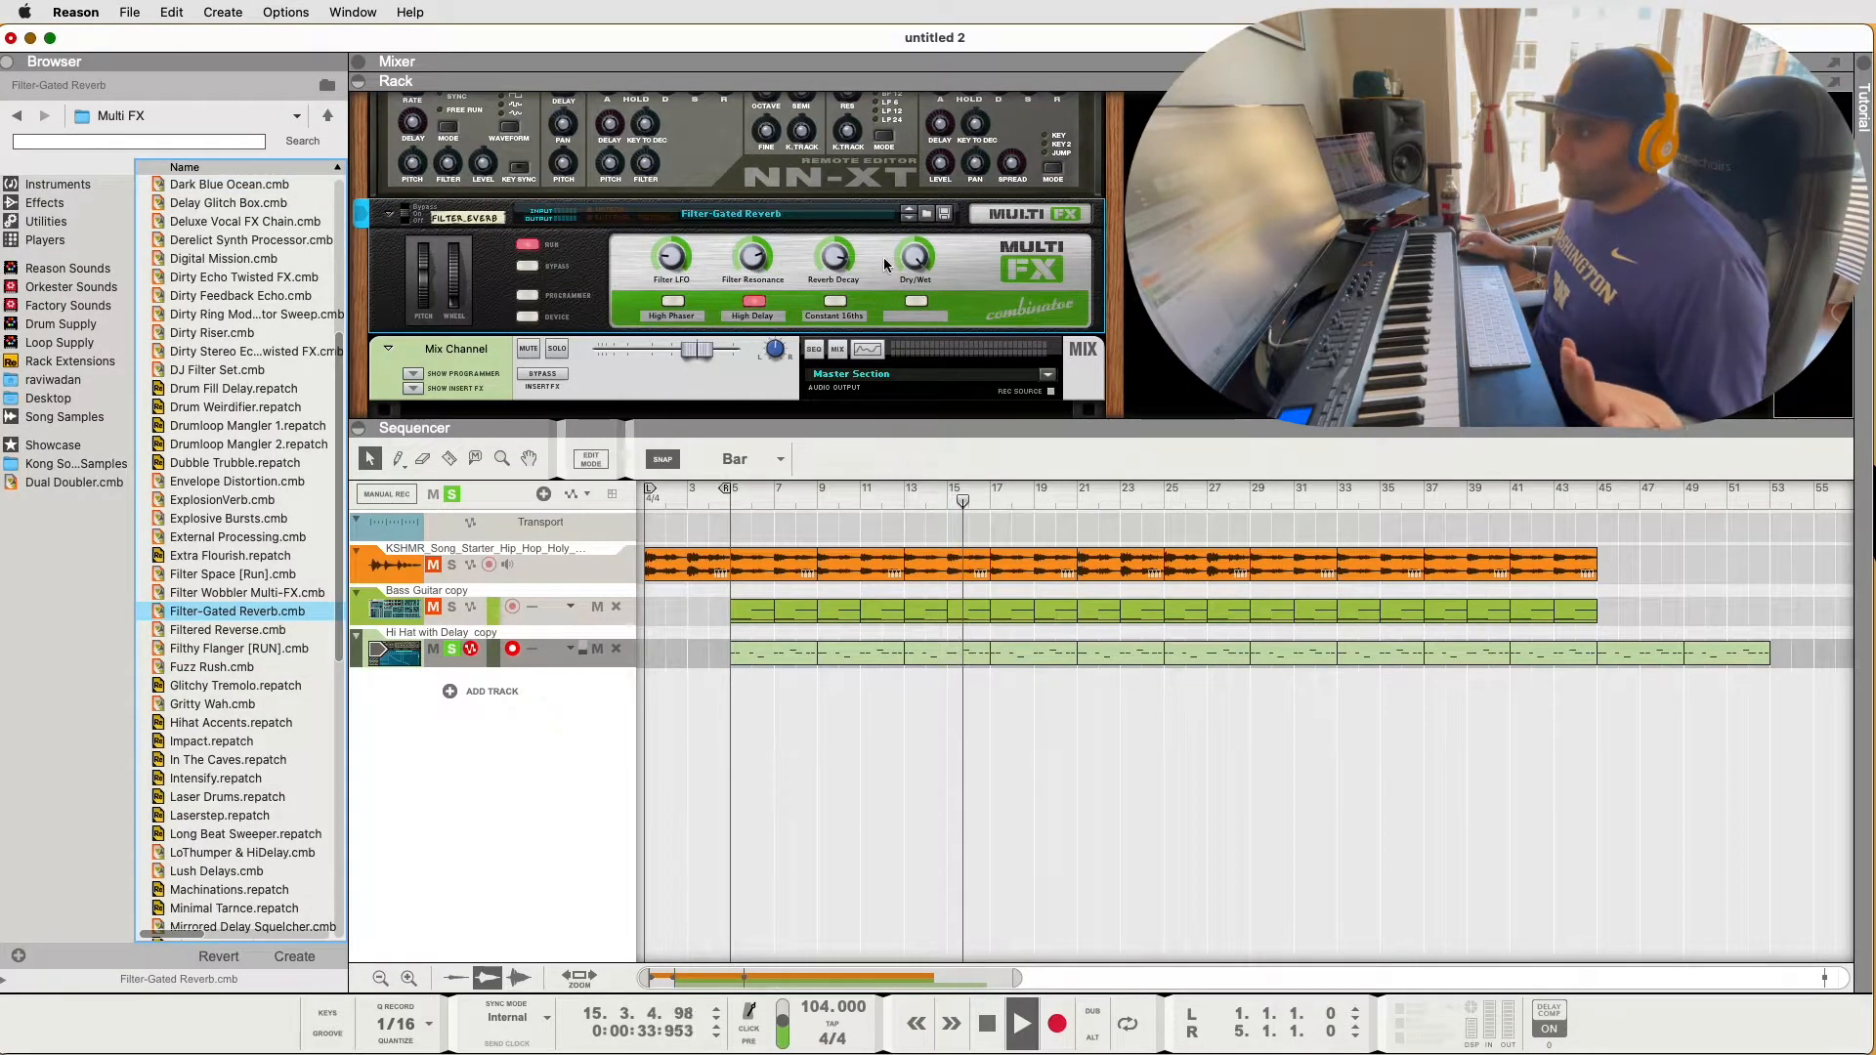
left_click_drag(919, 259, 924, 313)
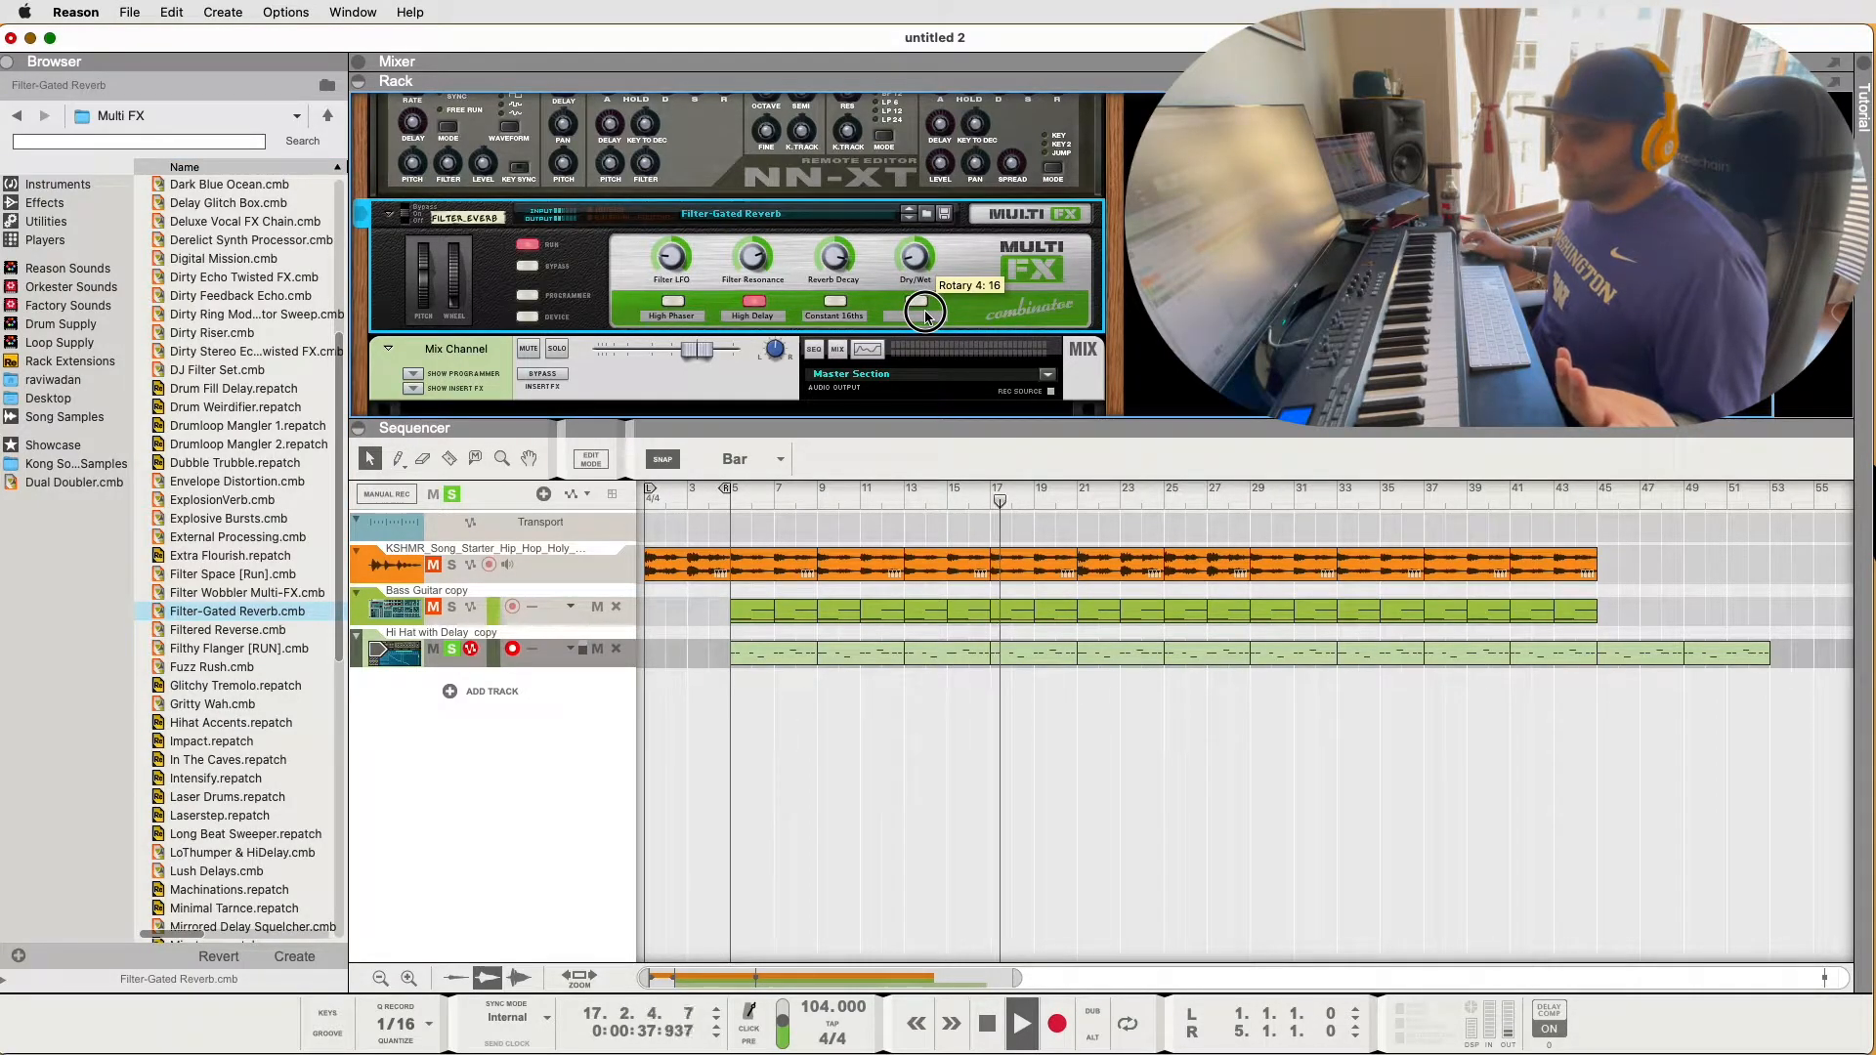
Audition the Laserstep patch on the hi-hat, undo the patch changes back to Dark Blue Ocean and stop playback
left_click(221, 815)
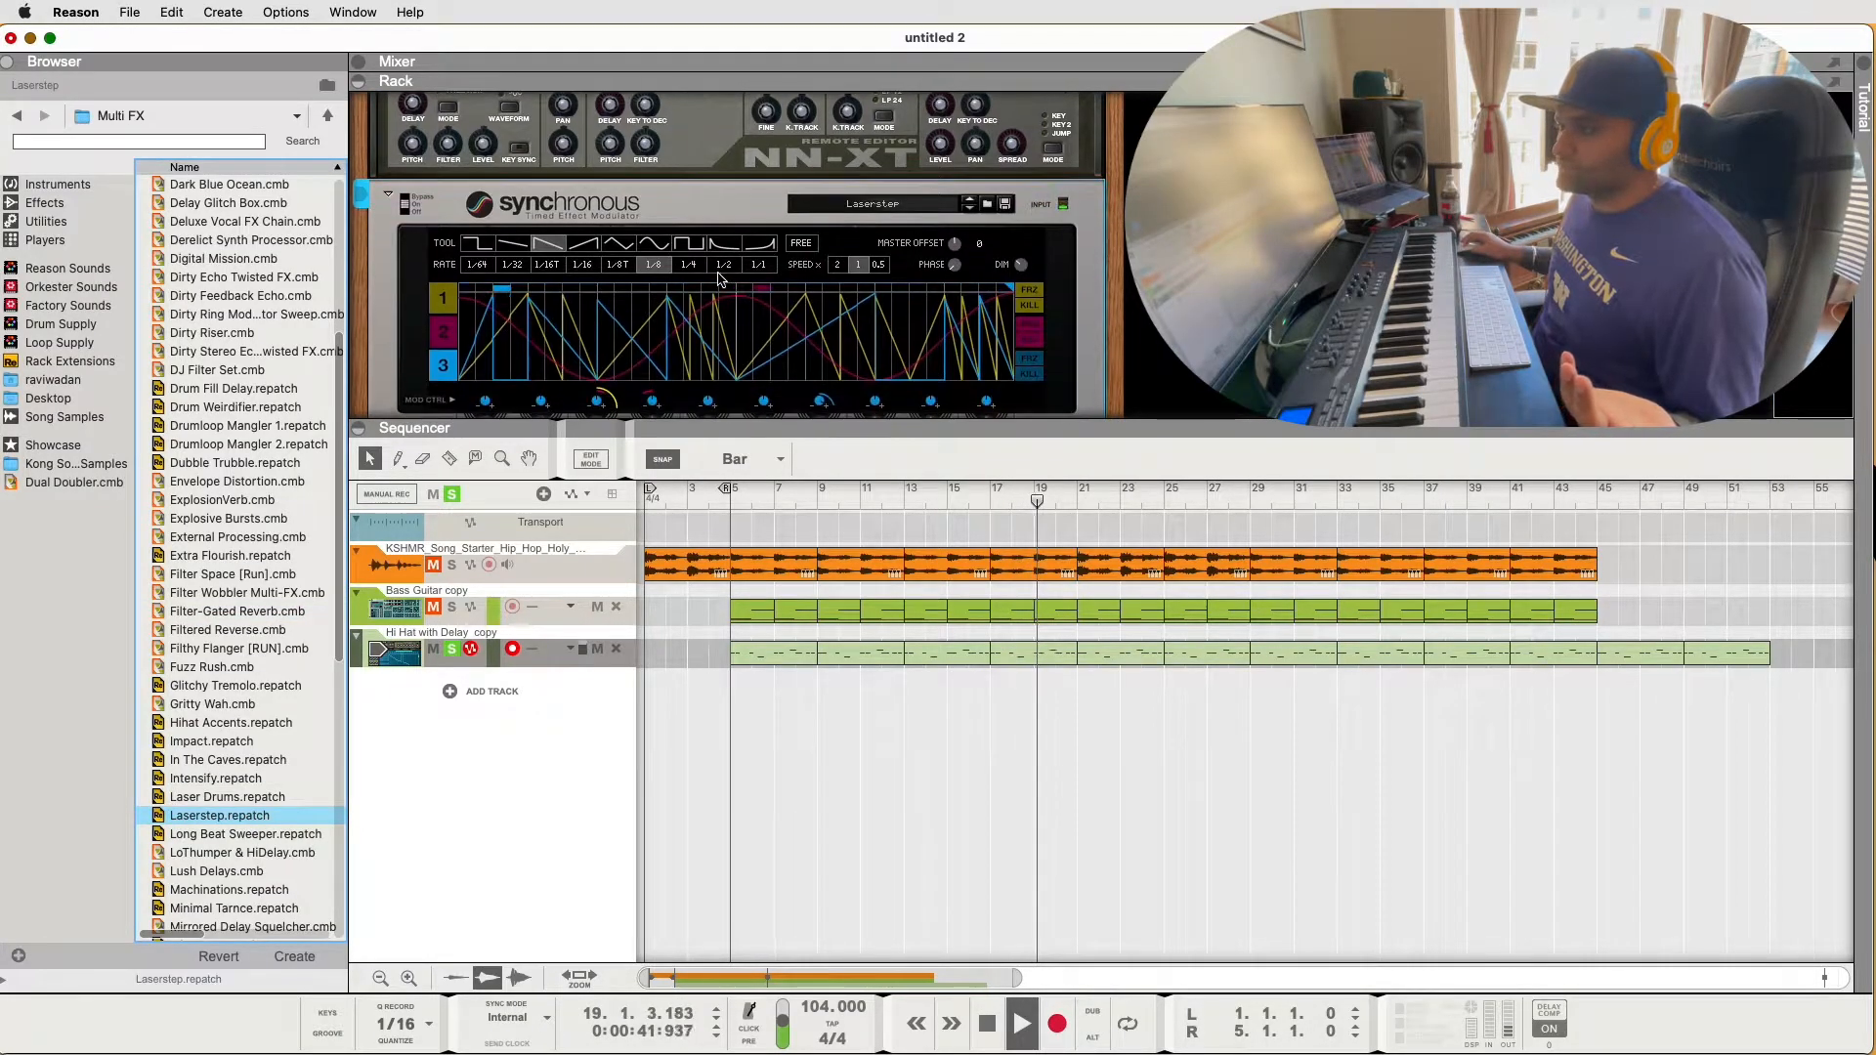
scroll(718, 280, "down", 5)
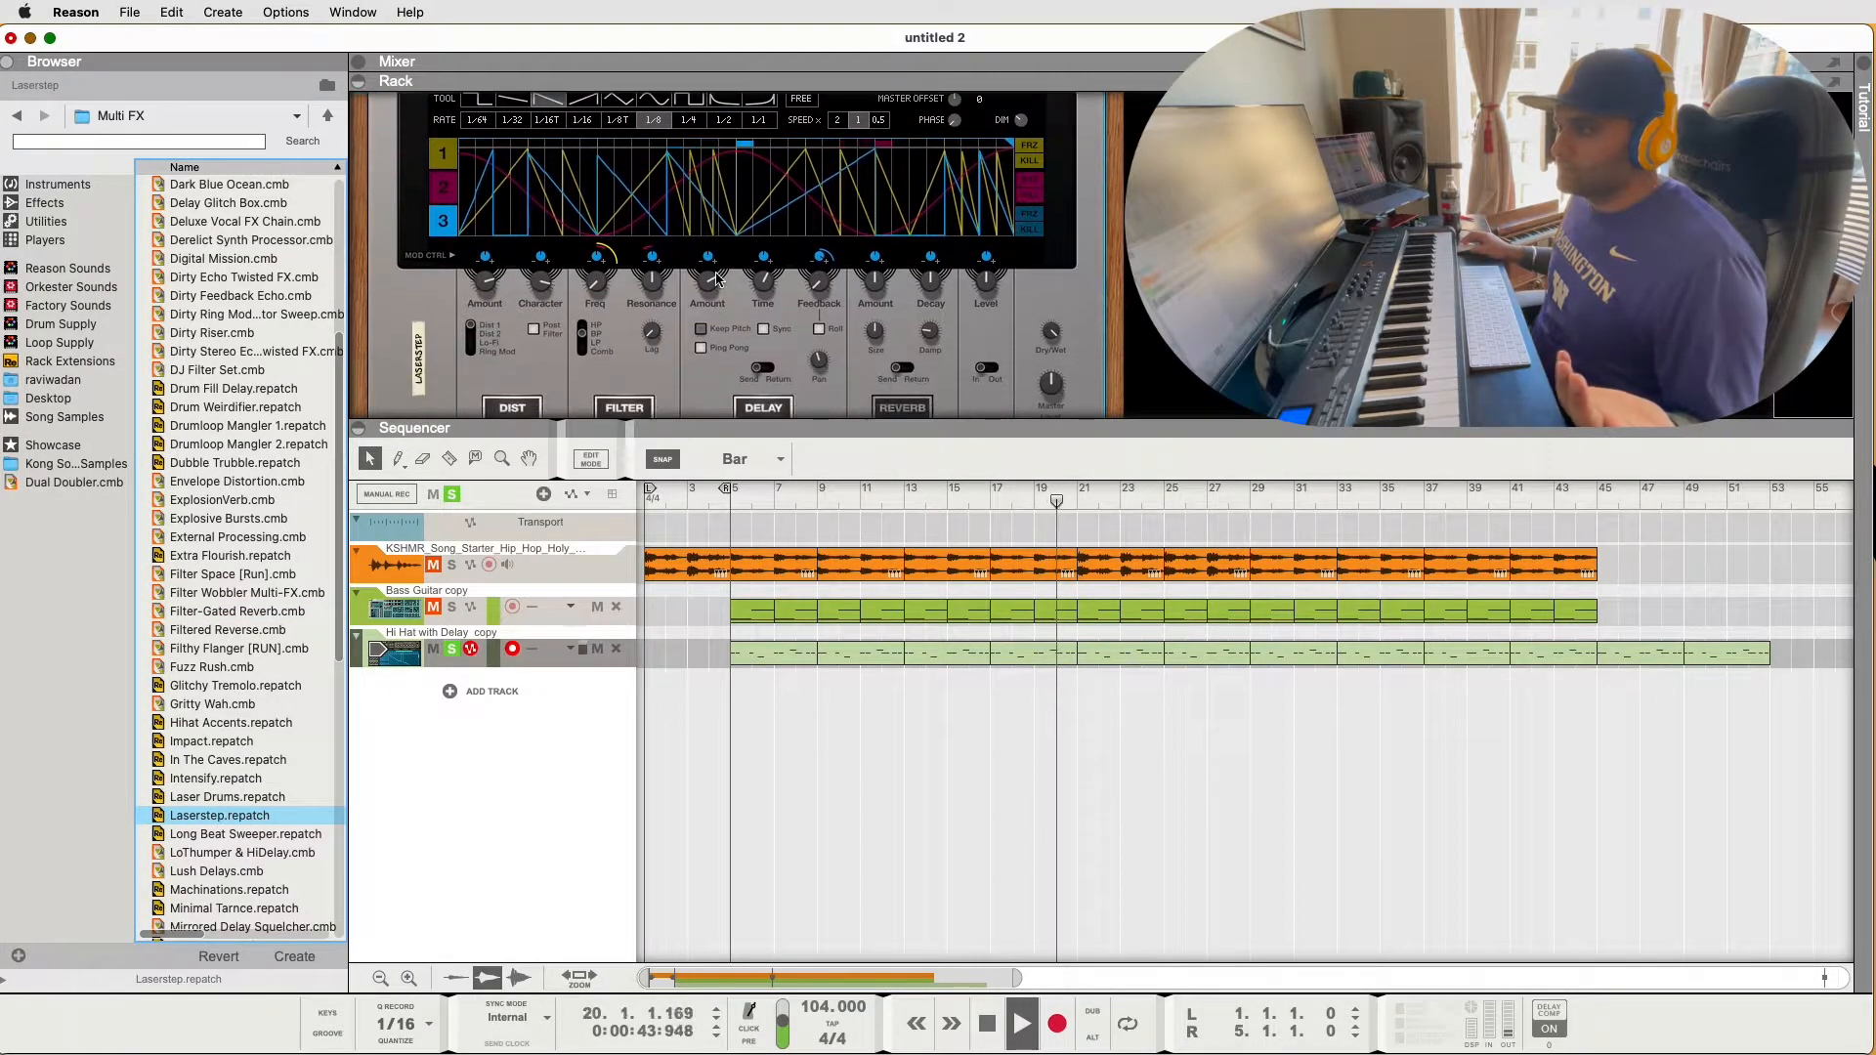
scroll(718, 280, "down", 1)
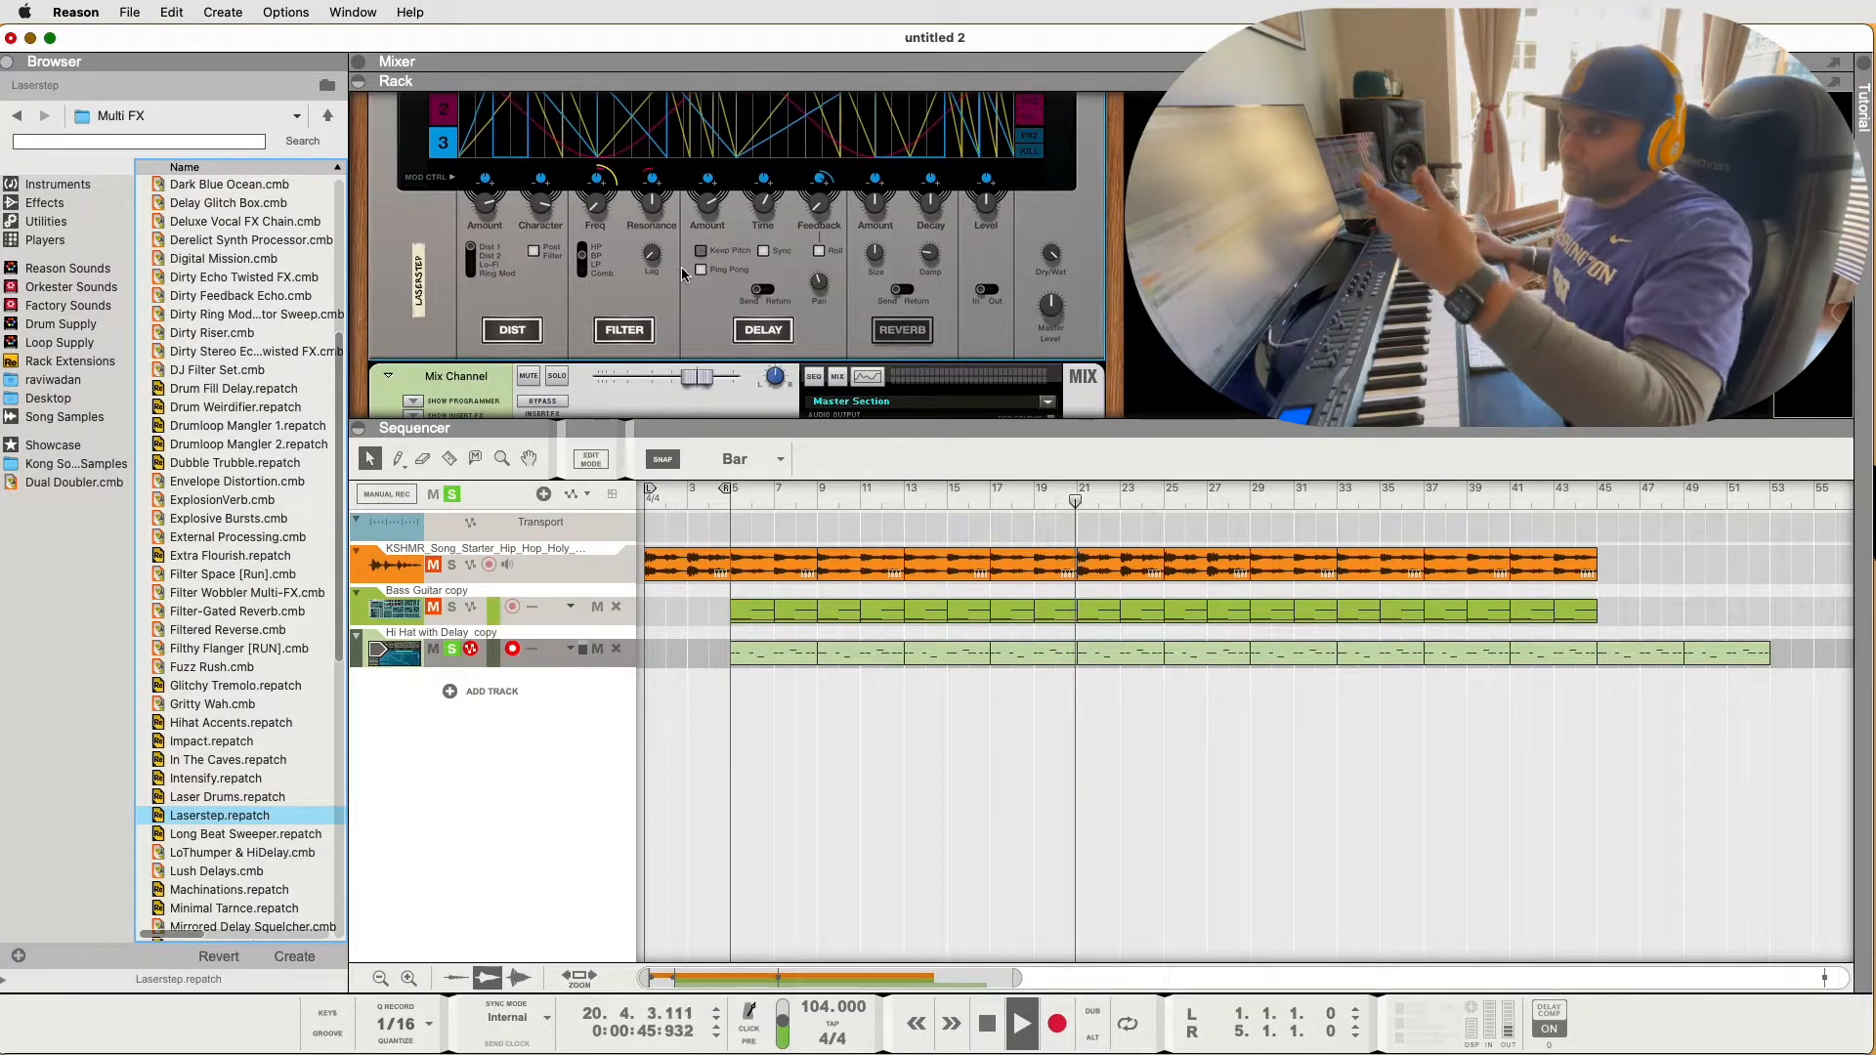
scroll(684, 271, "up", 2)
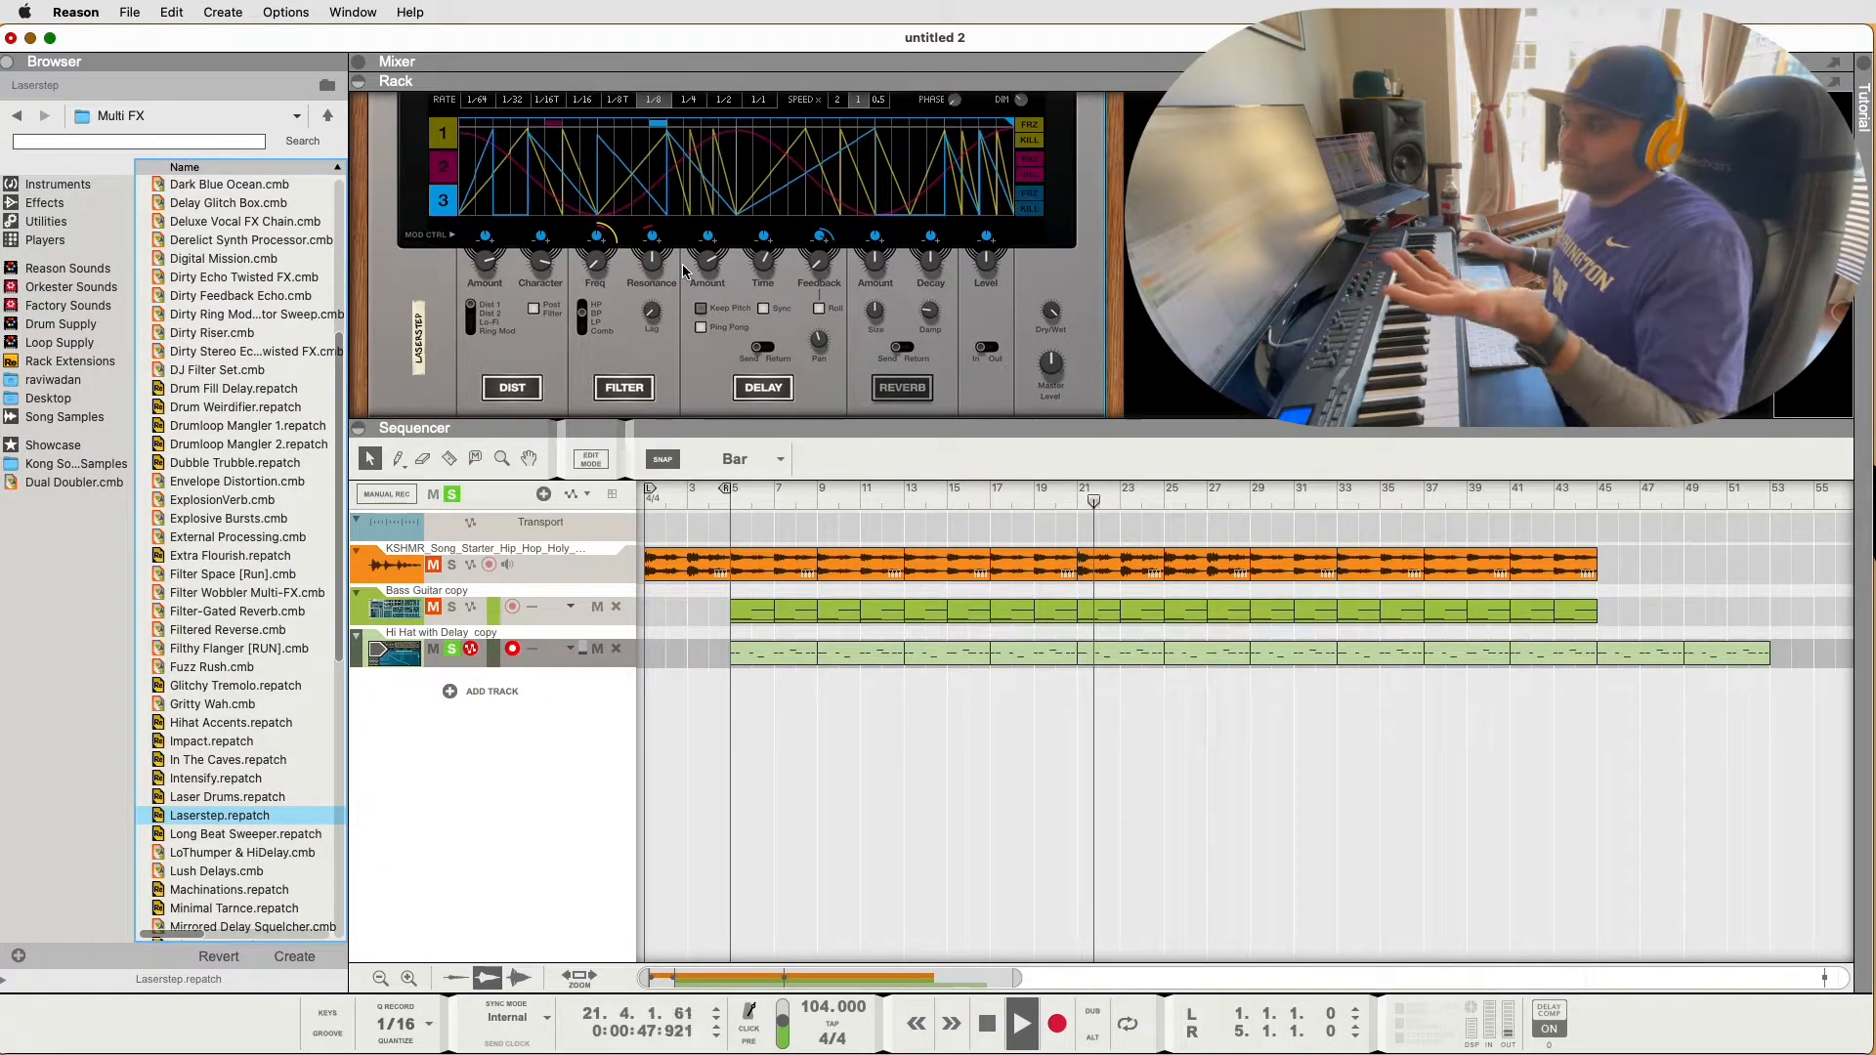
scroll(684, 271, "up", 2)
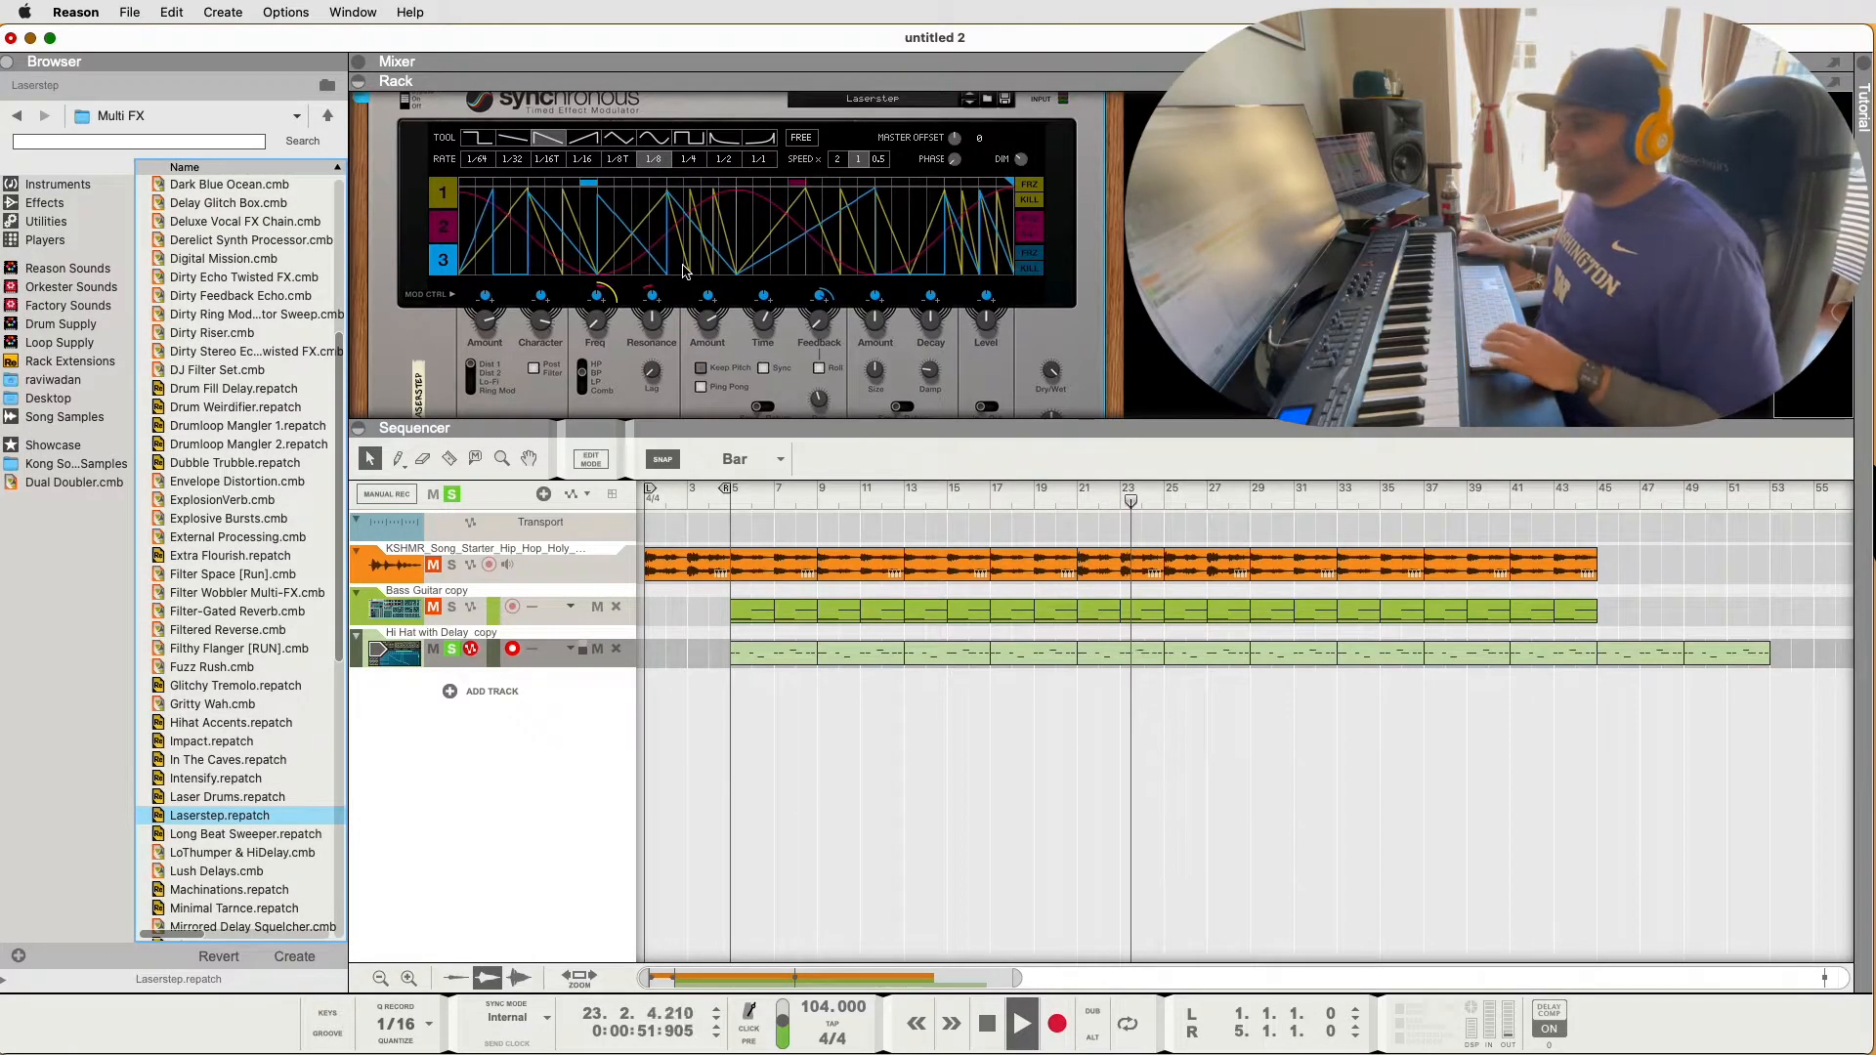
scroll(734, 370, "up", 3)
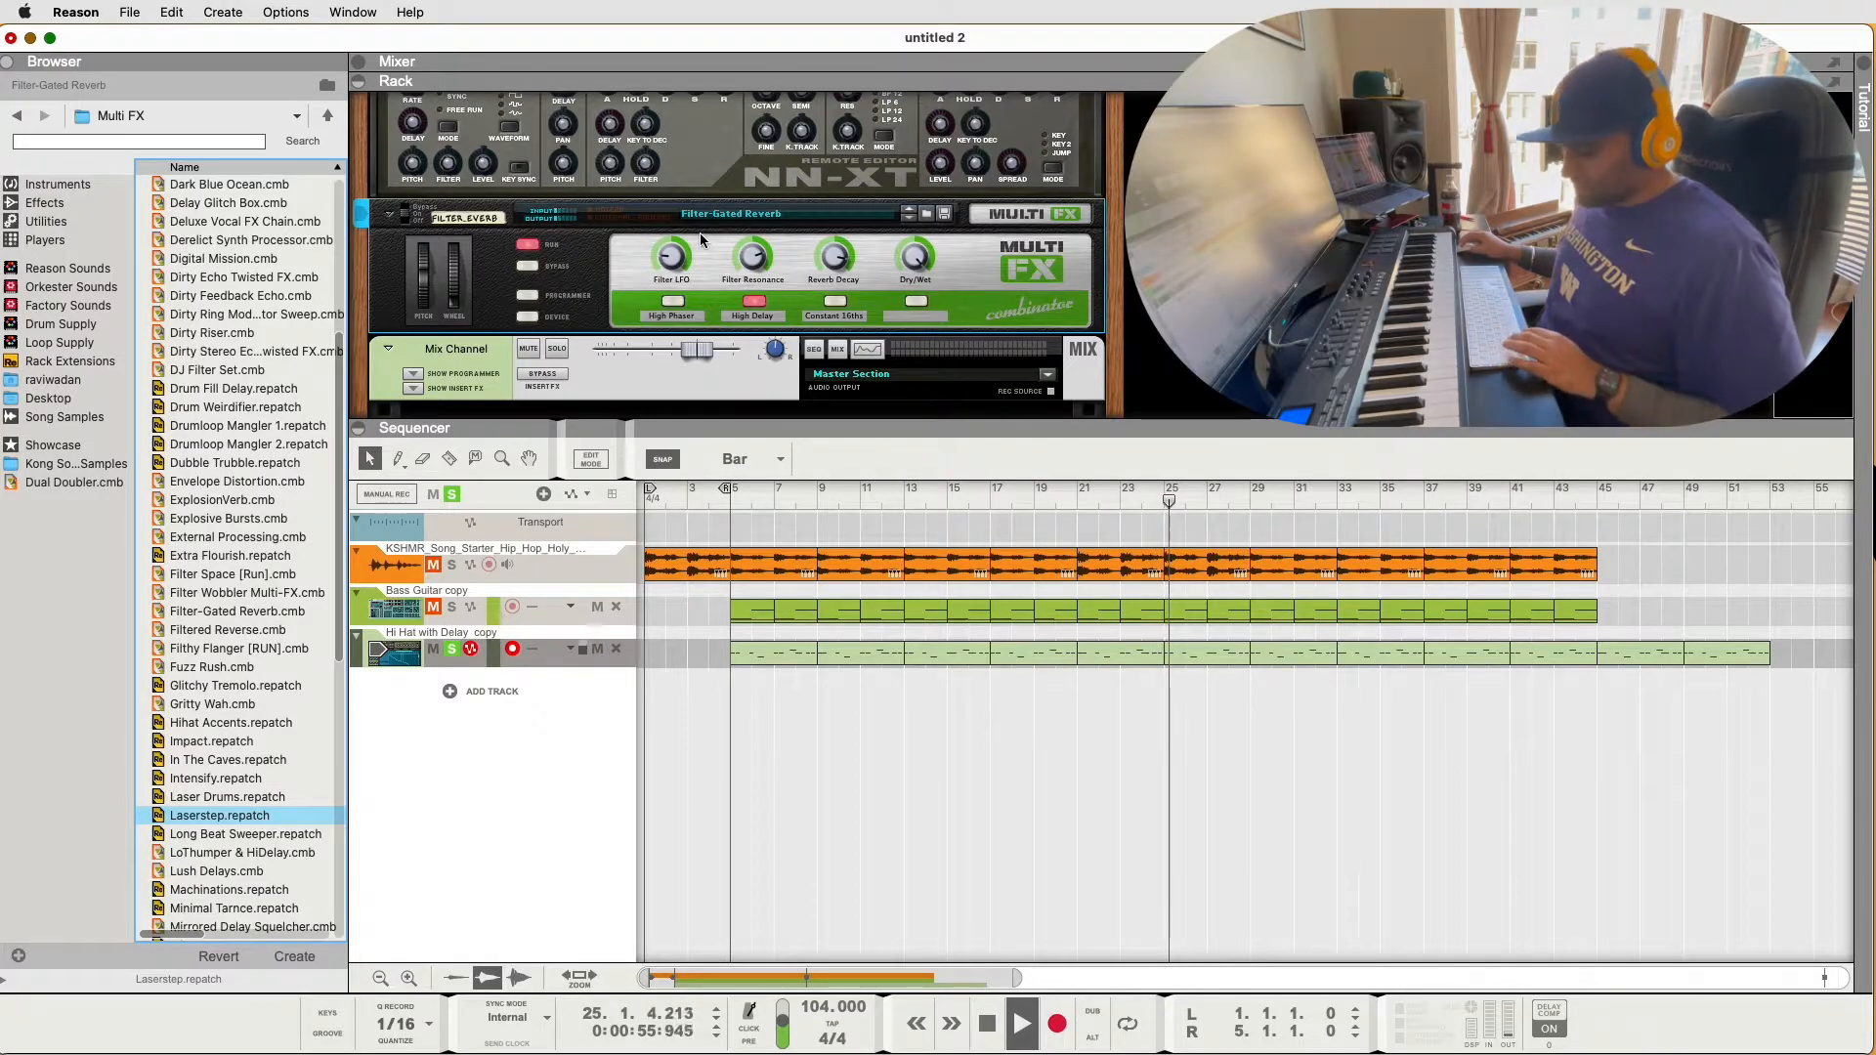
key("super+z")
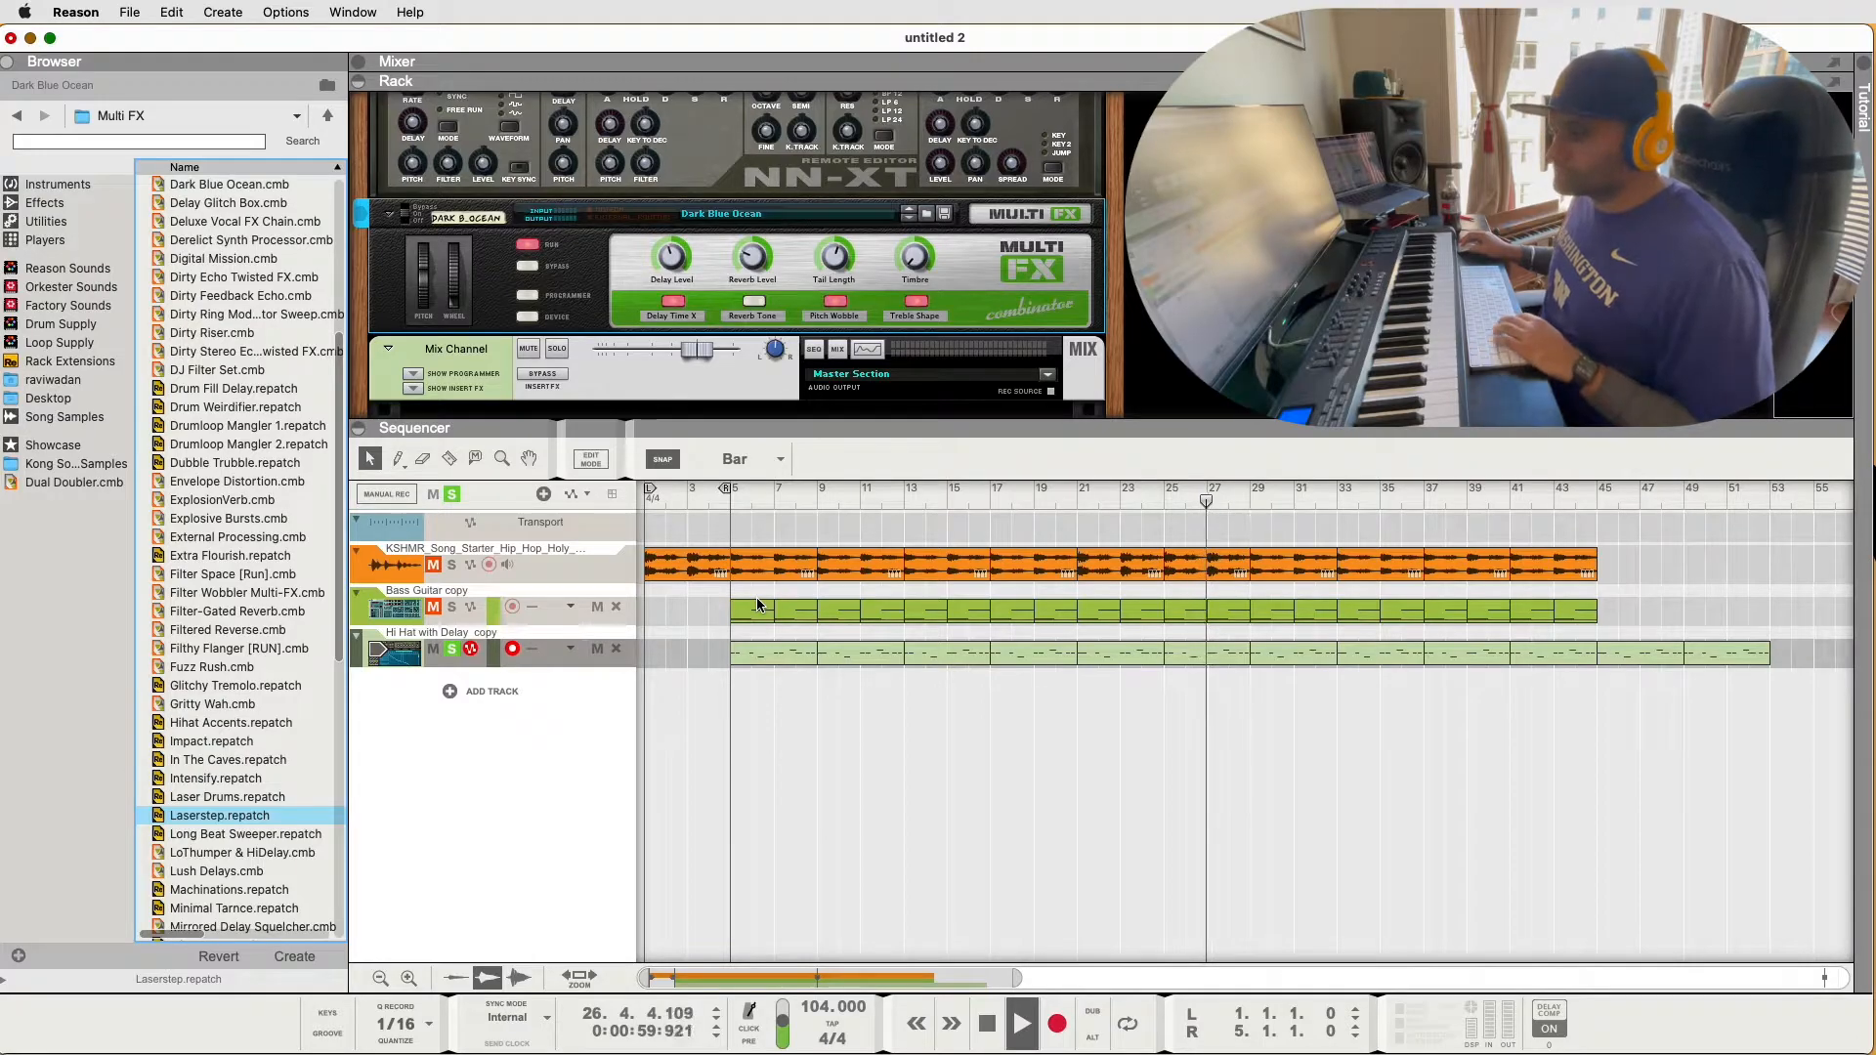
key("space")
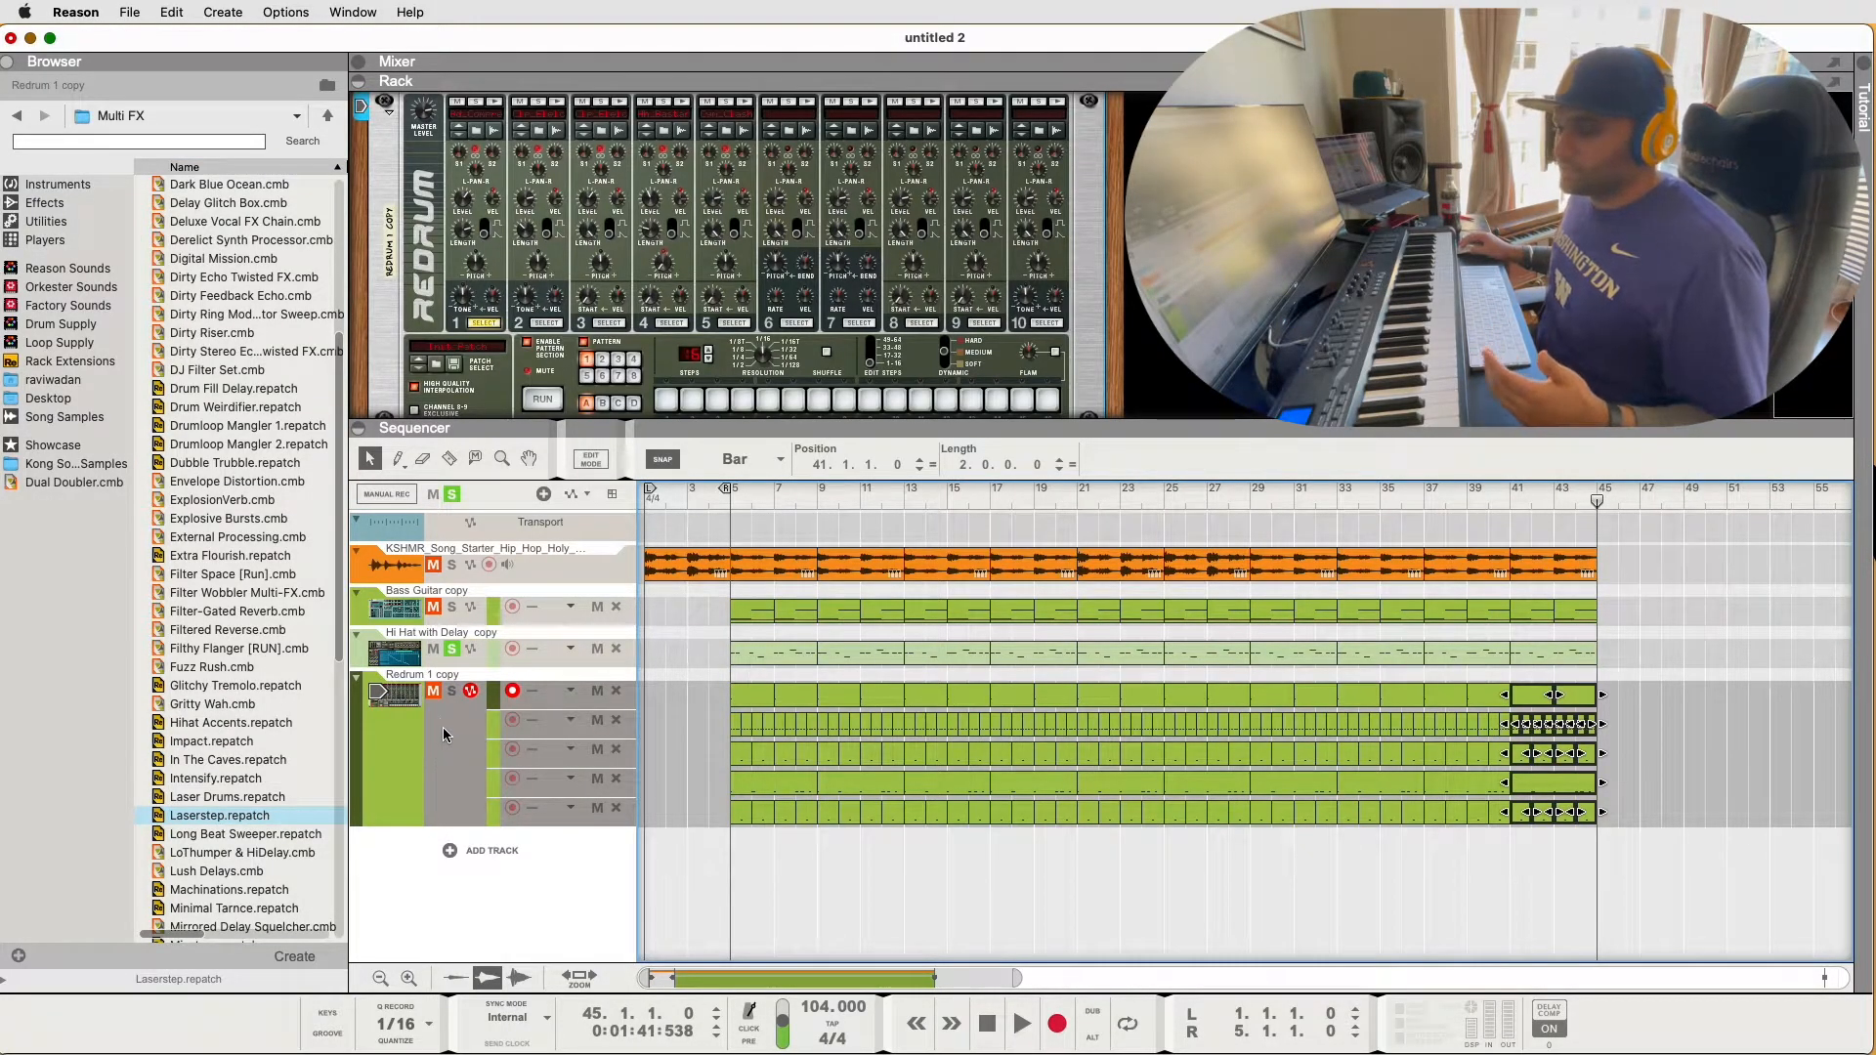
Turn off the hi-hat track's solo and enlarge the rack area to show the whole Redrum drum machine
left_click(458, 651)
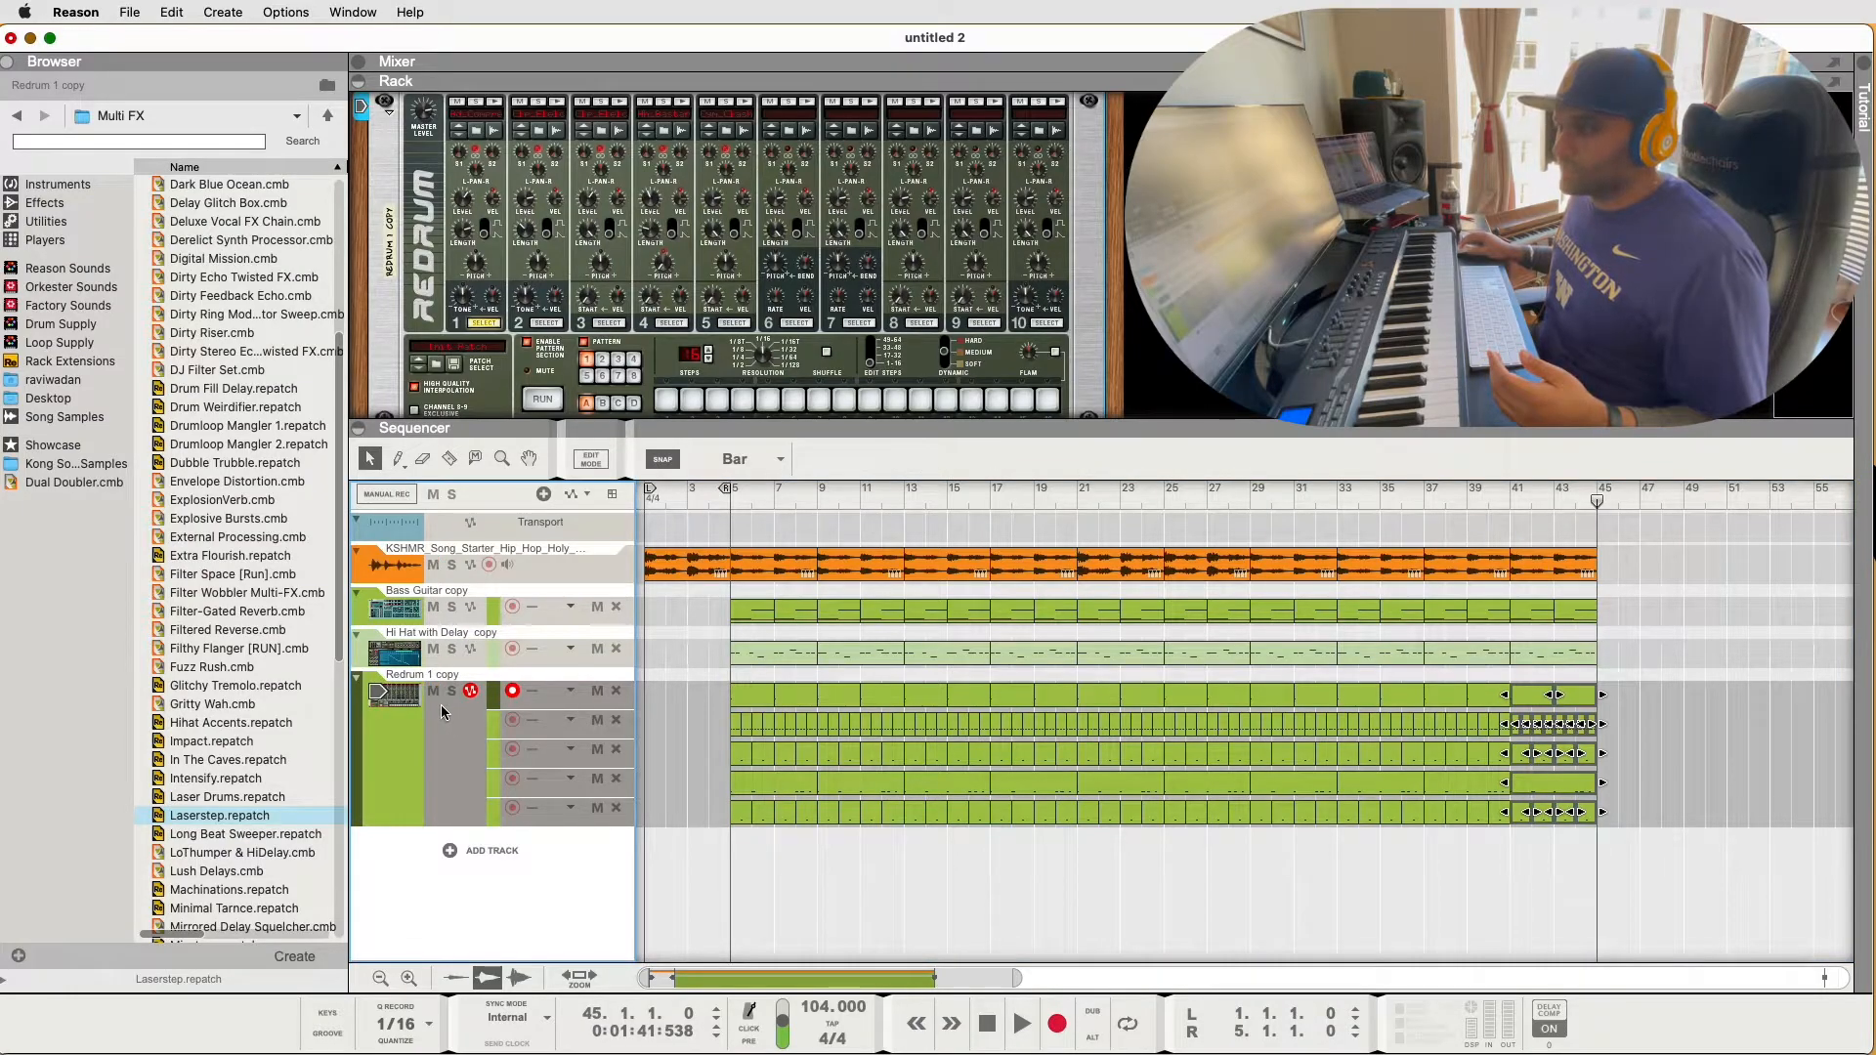
left_click_drag(718, 424, 712, 541)
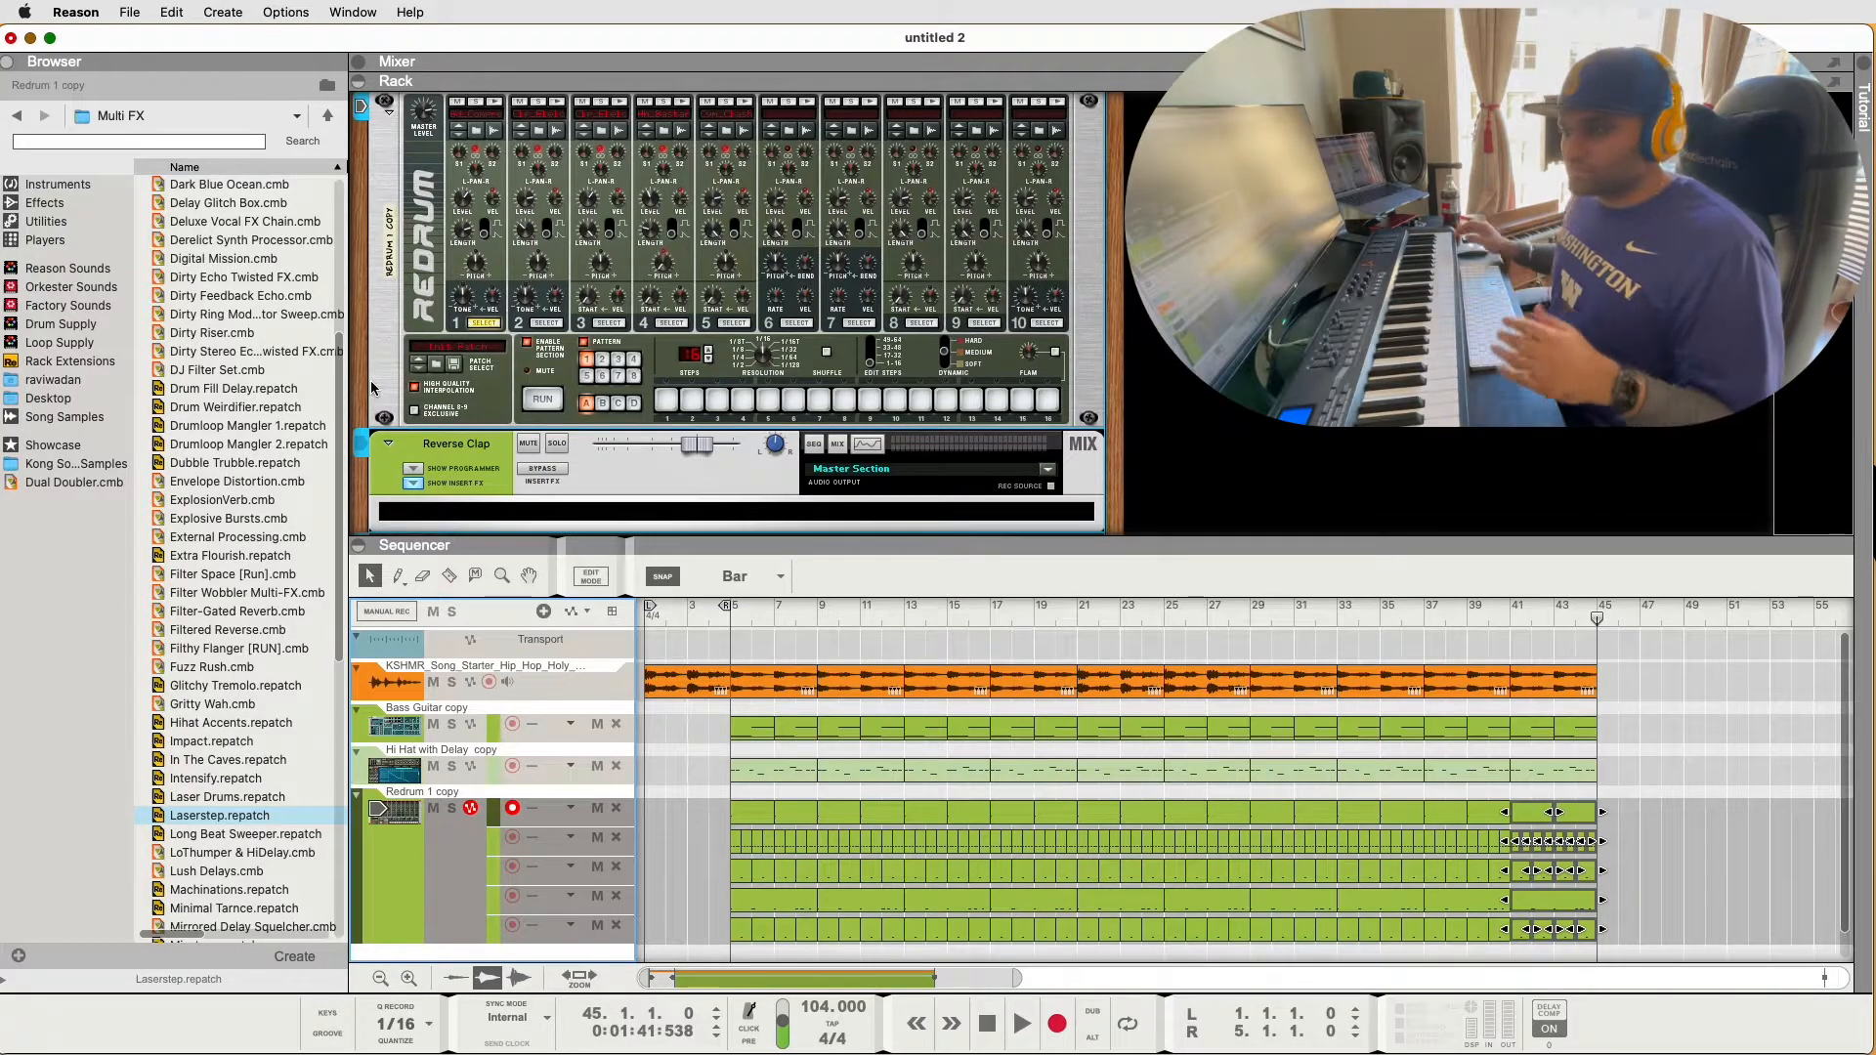
scroll(390, 134, "up", 1)
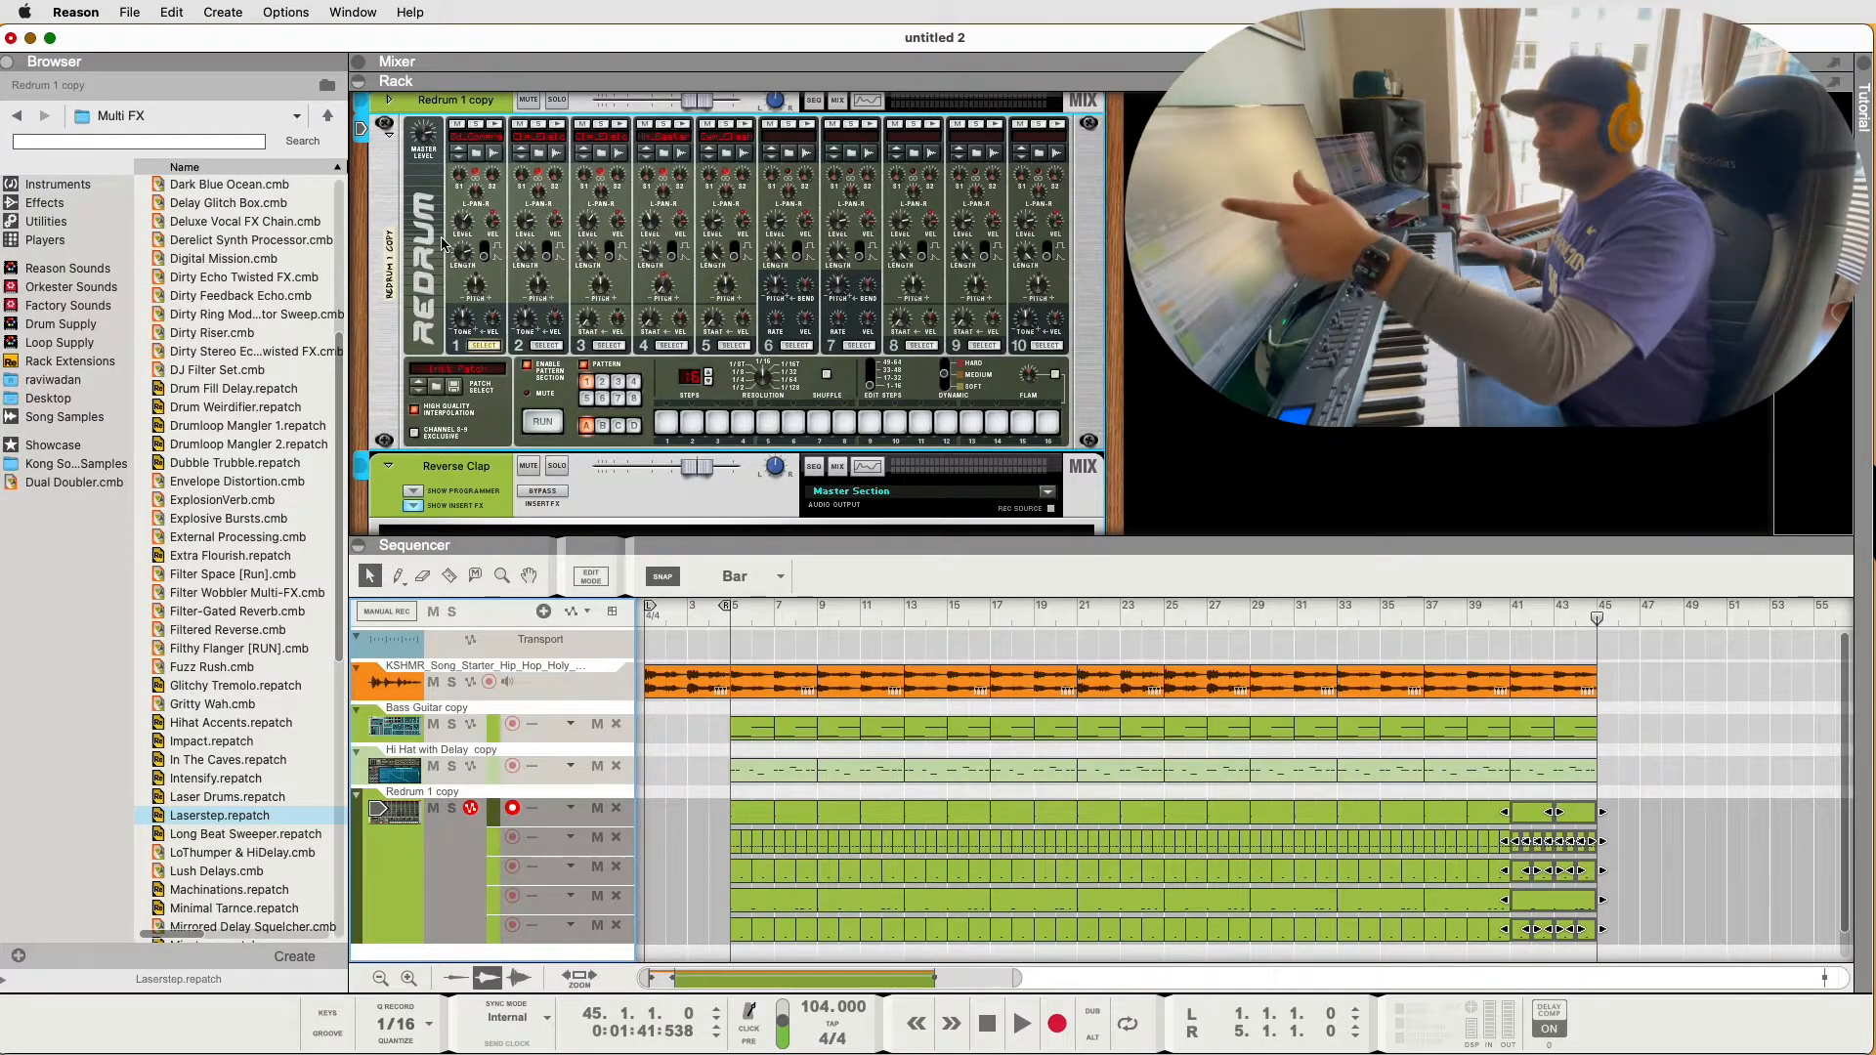
key("Tab")
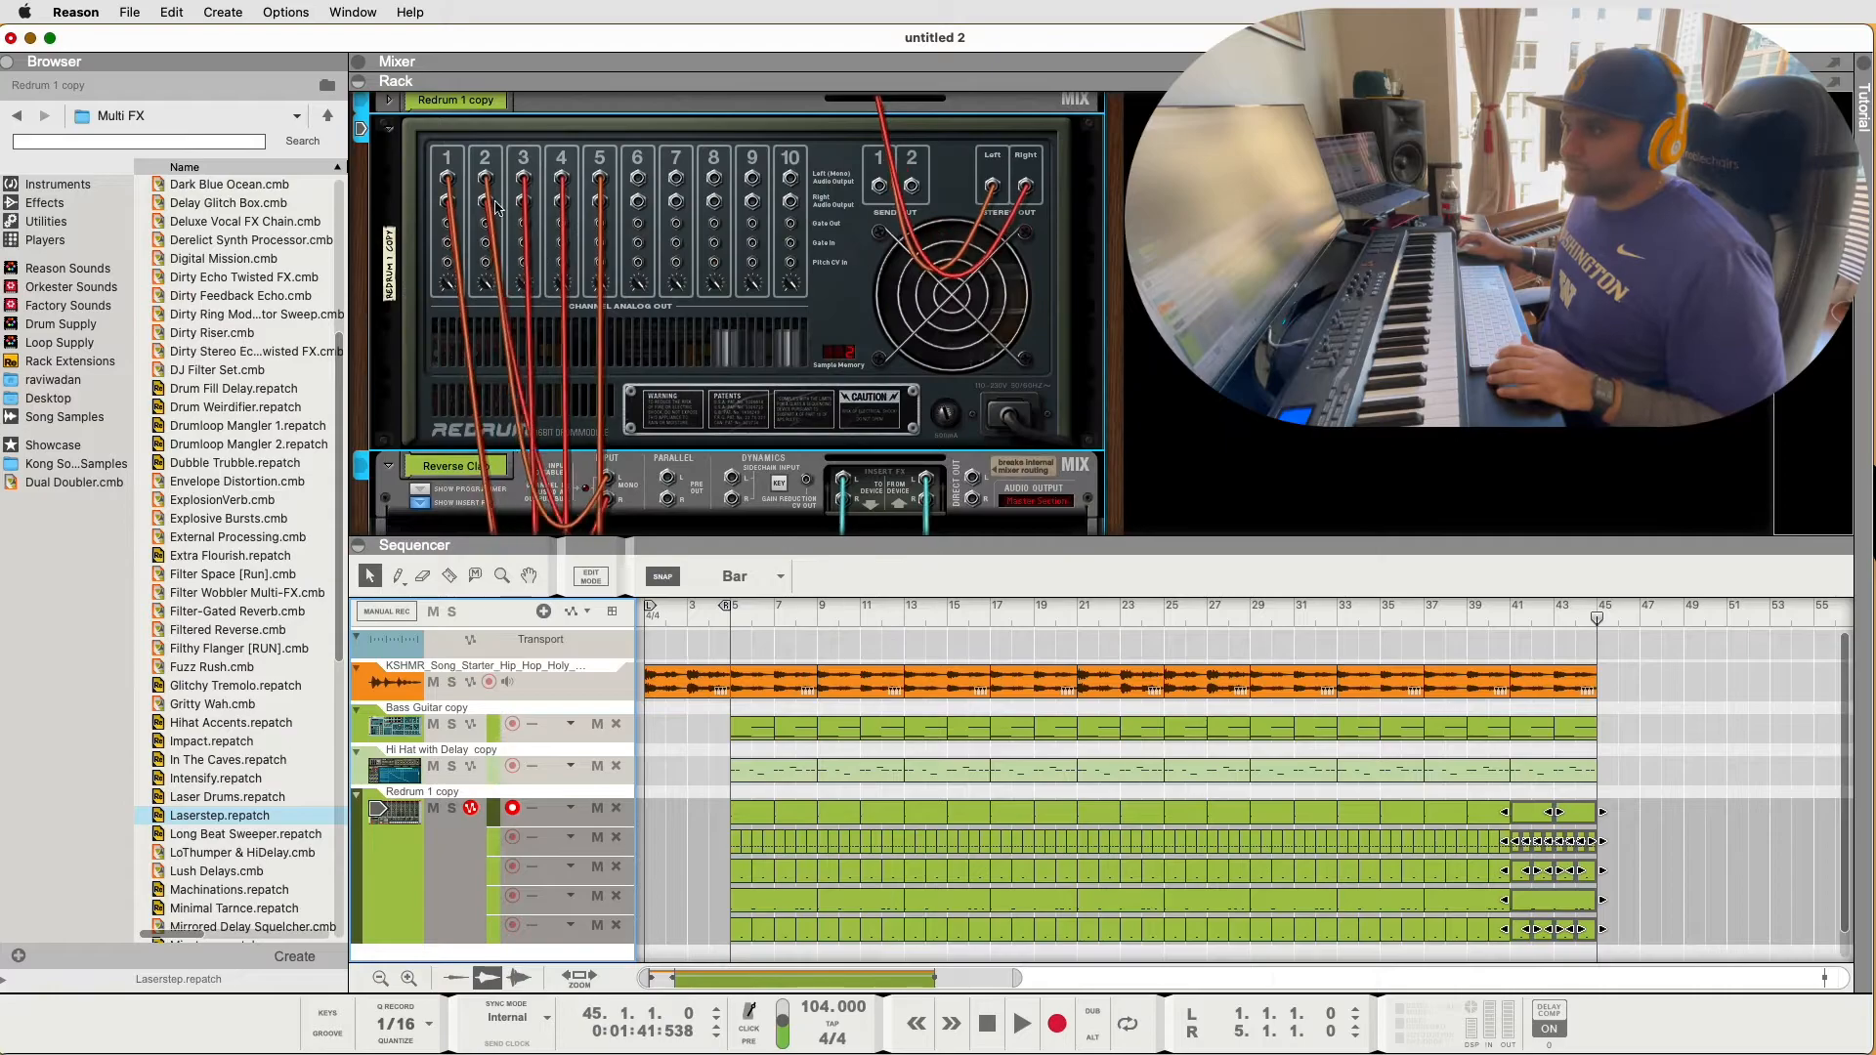
right_click(448, 182)
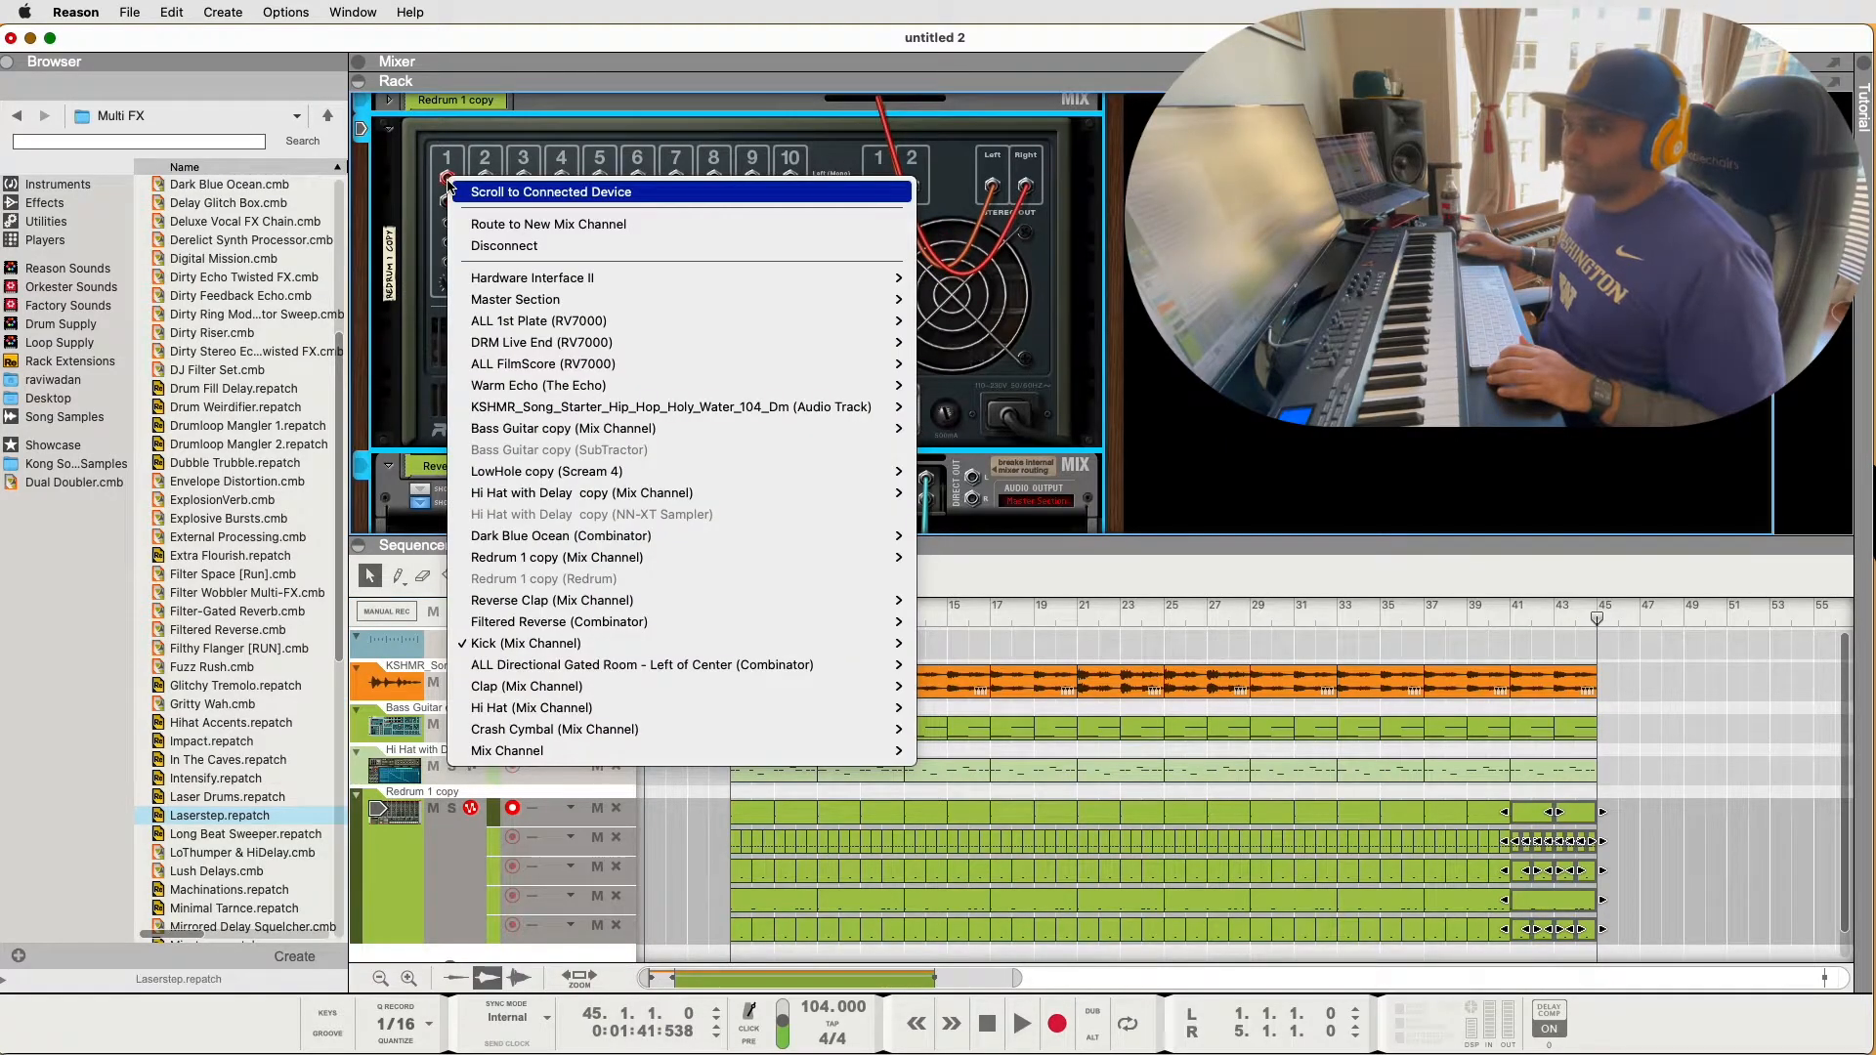
left_click(667, 136)
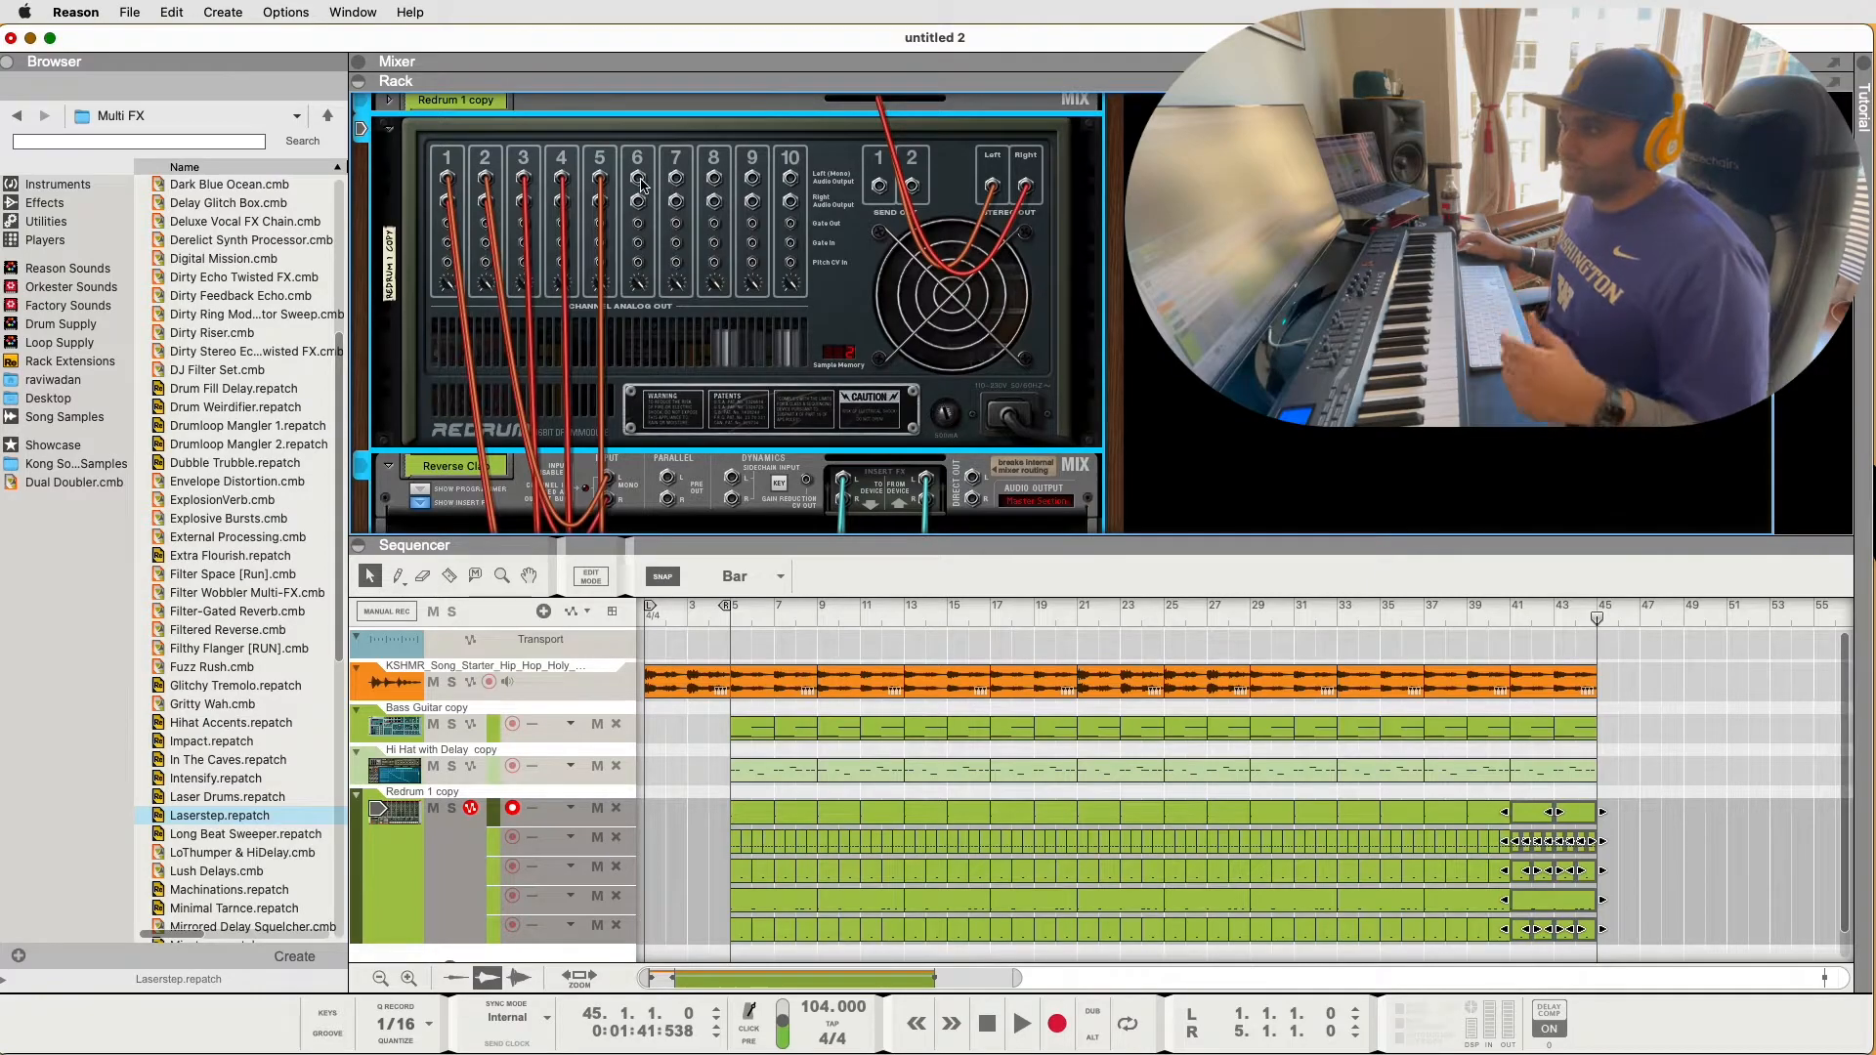
right_click(640, 181)
left_click(698, 195)
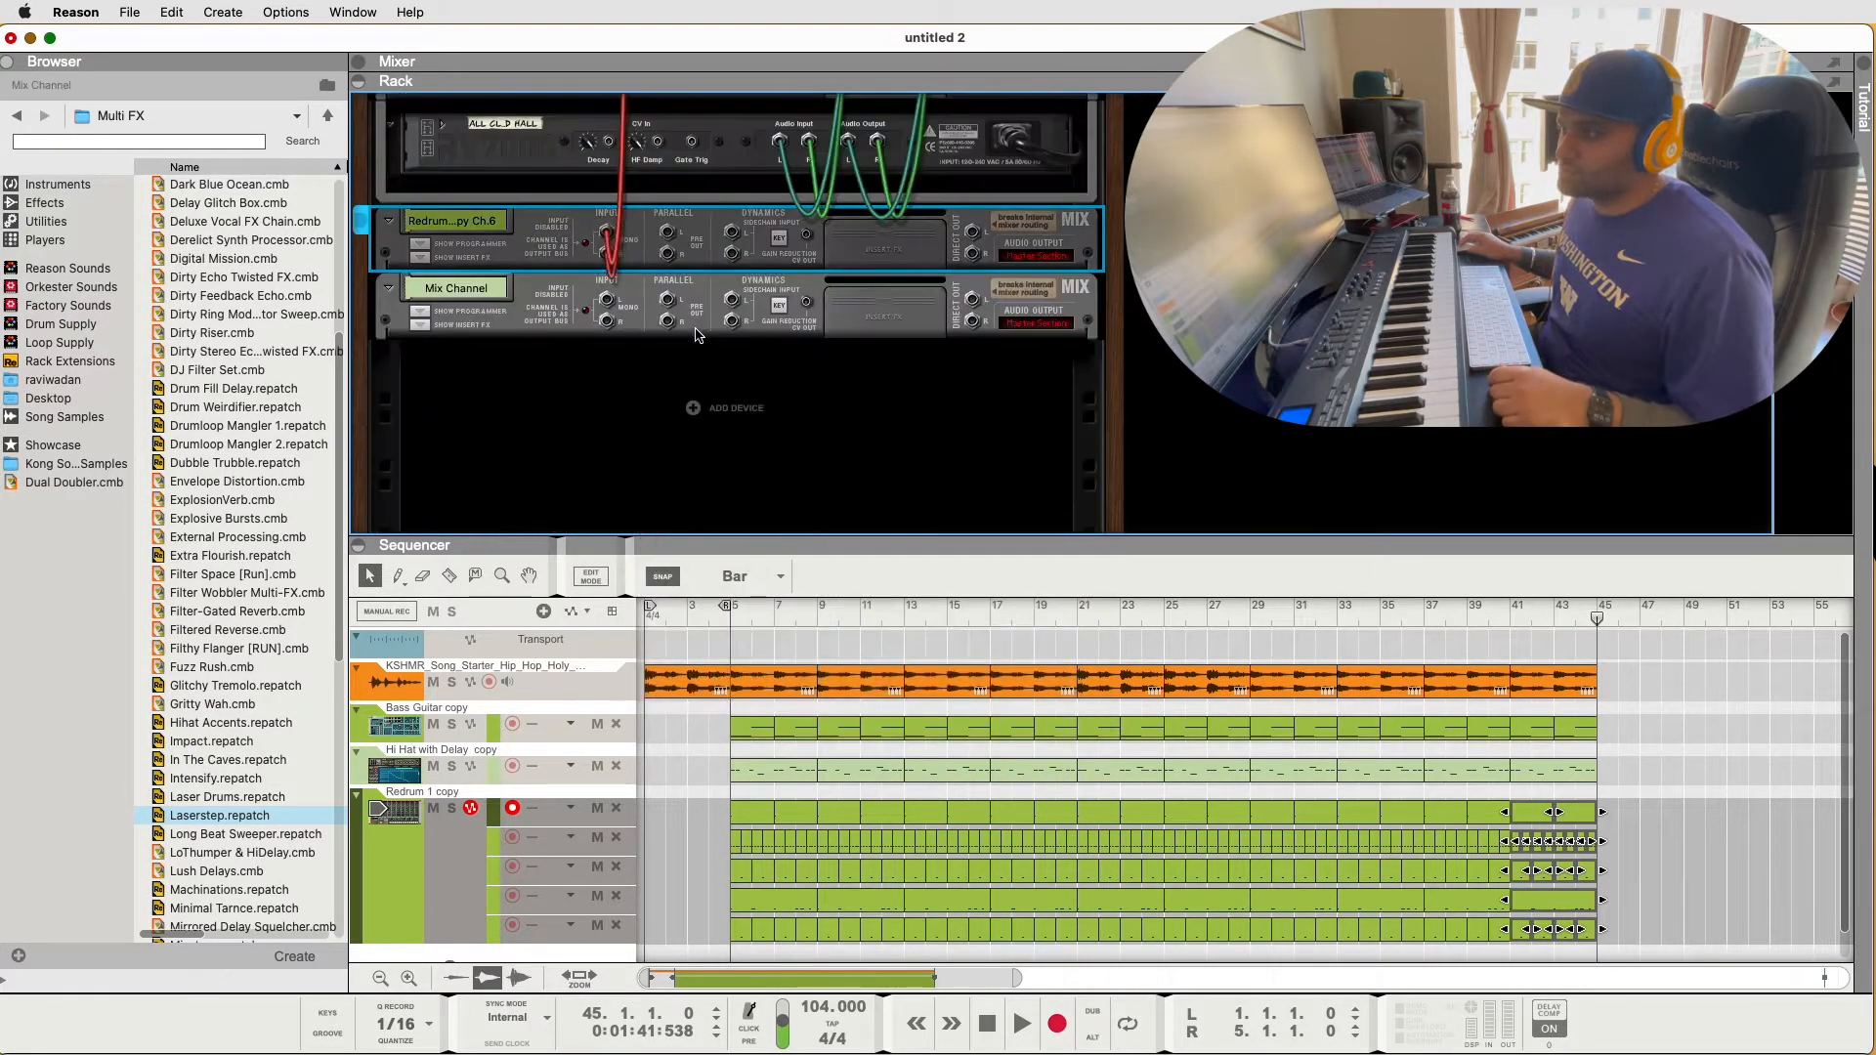
Try renaming the new Redrum channel 6 mix channel to Tambourine, undo the rename and return to the rack's front
double_click(485, 223)
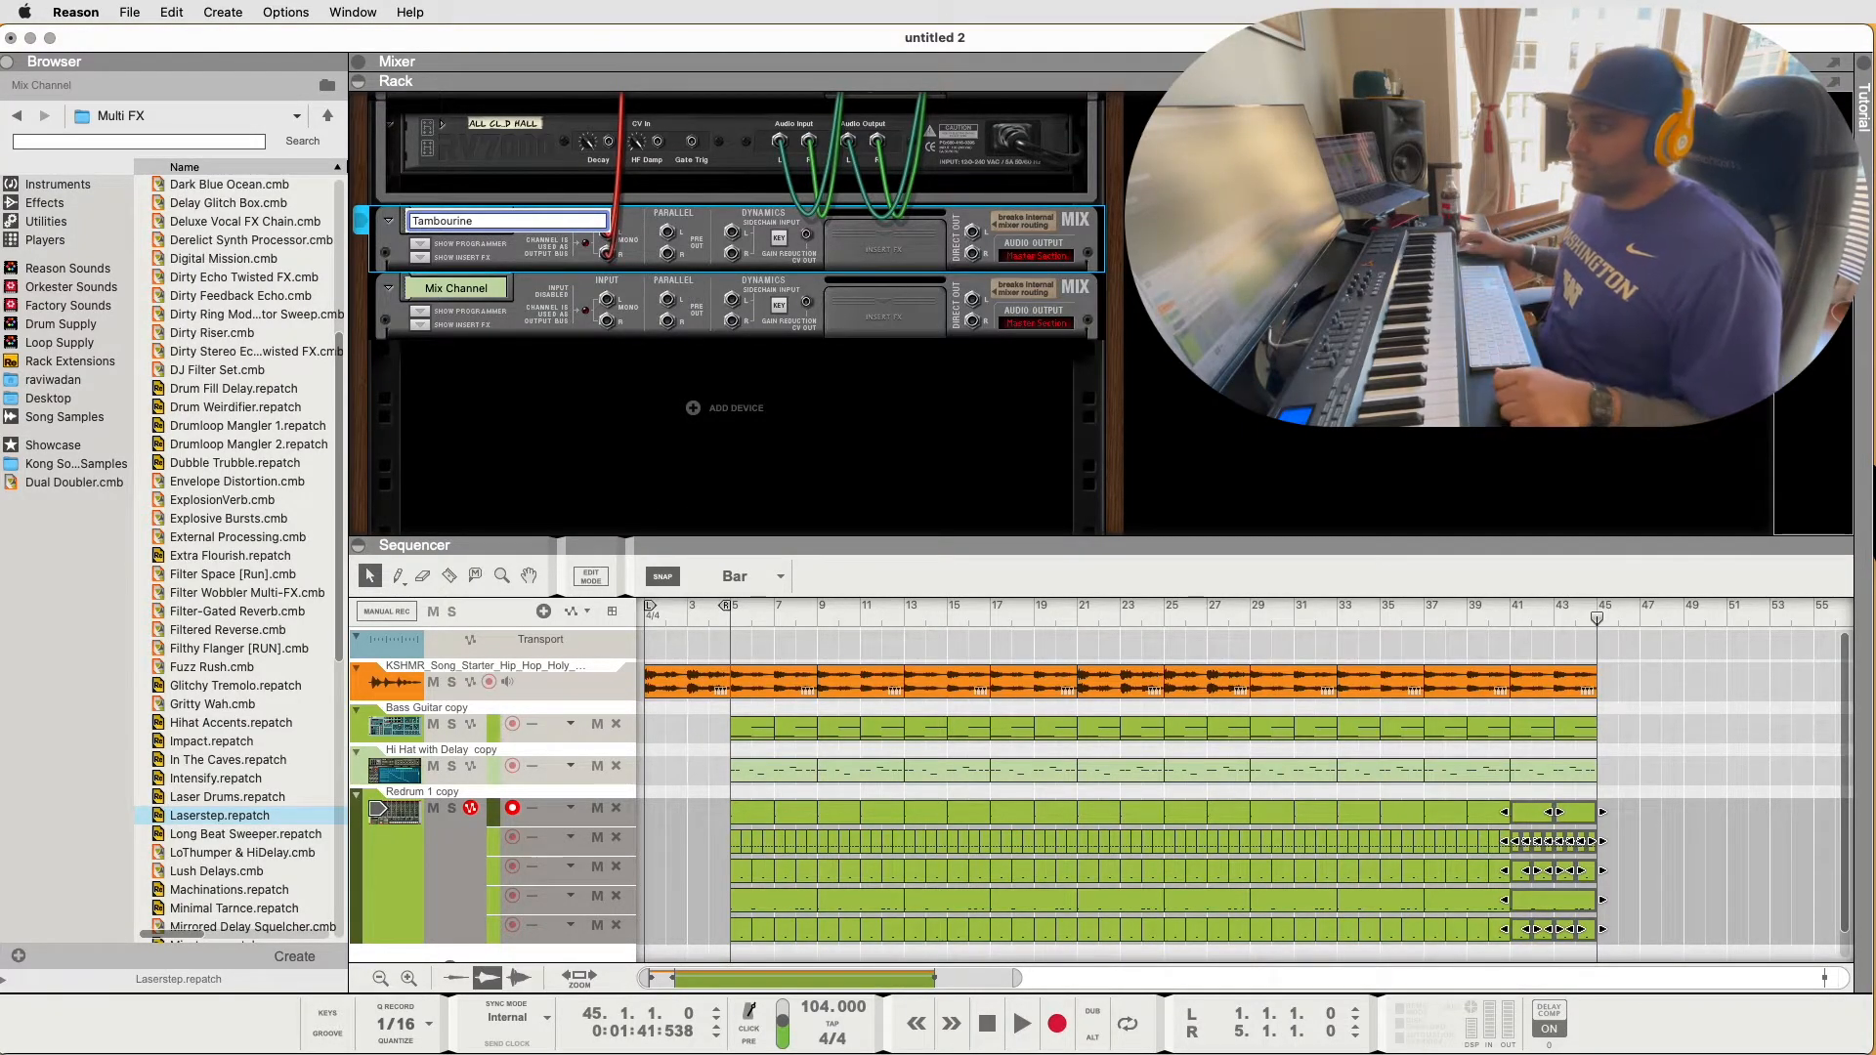
key("Return")
key("Tab")
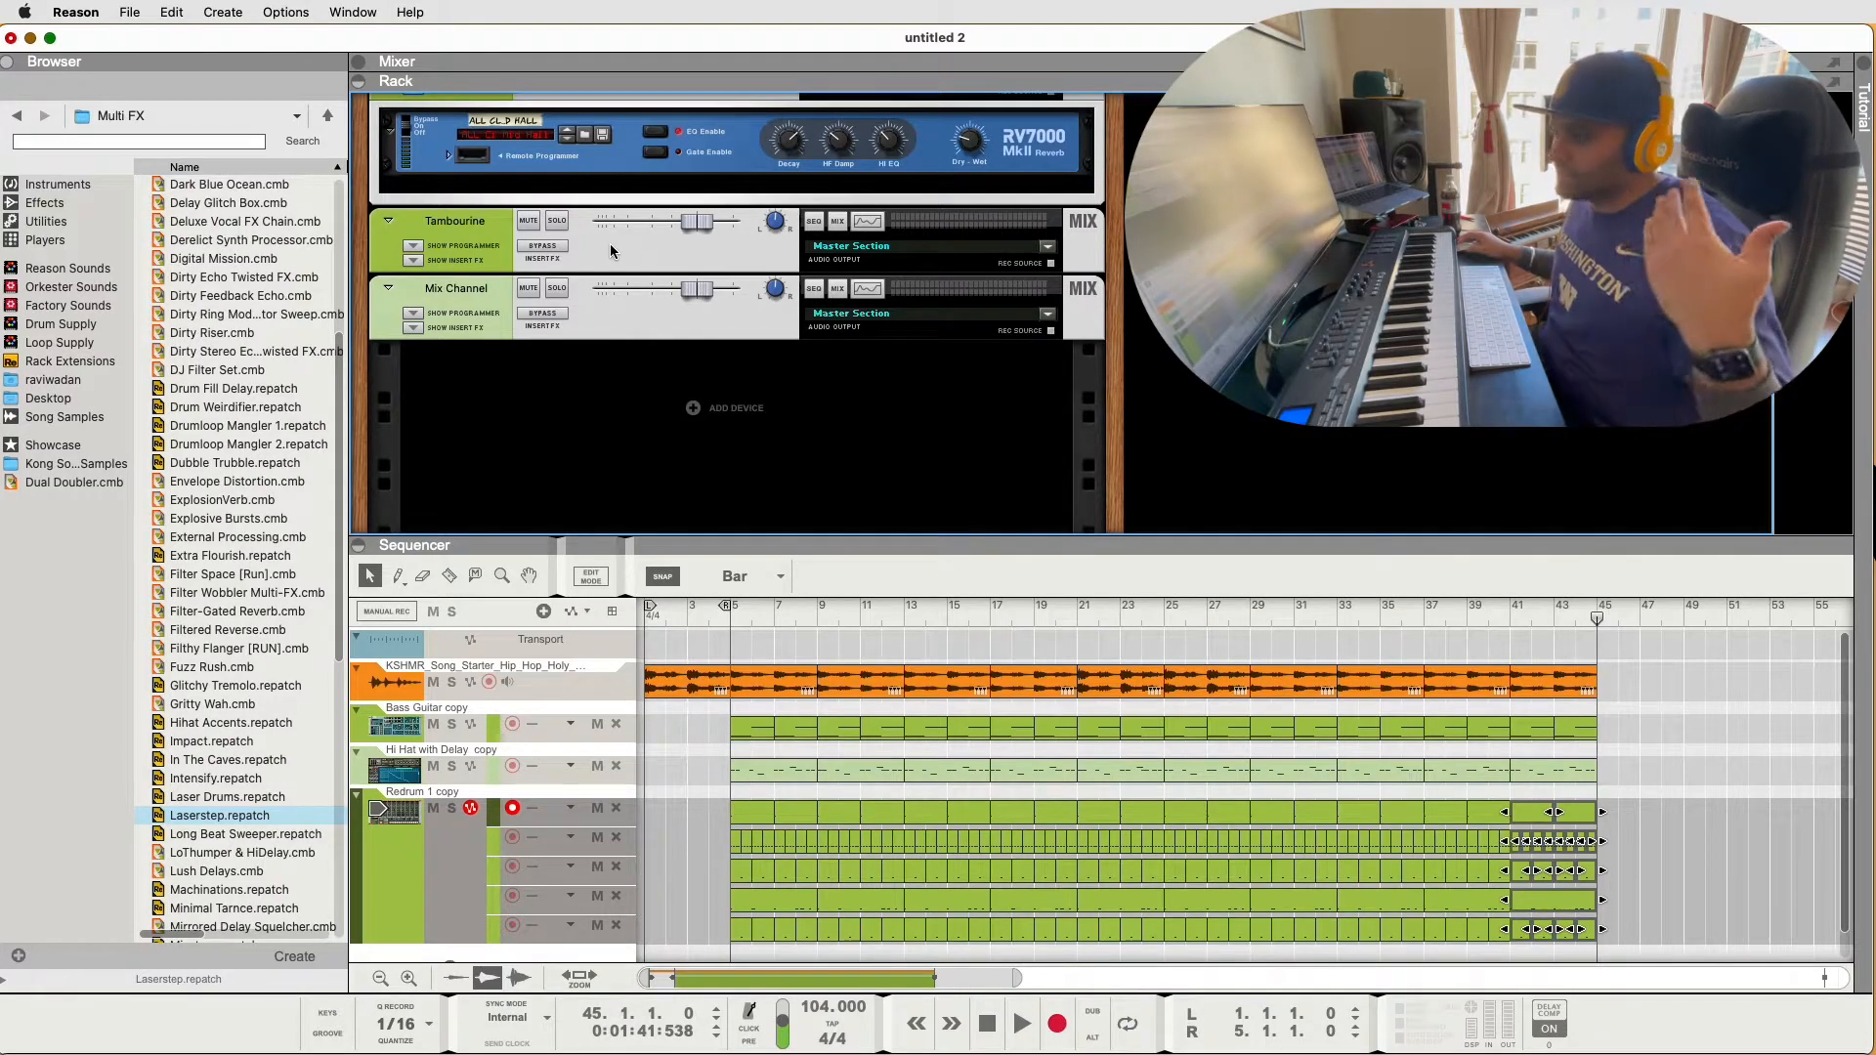
key("super+z")
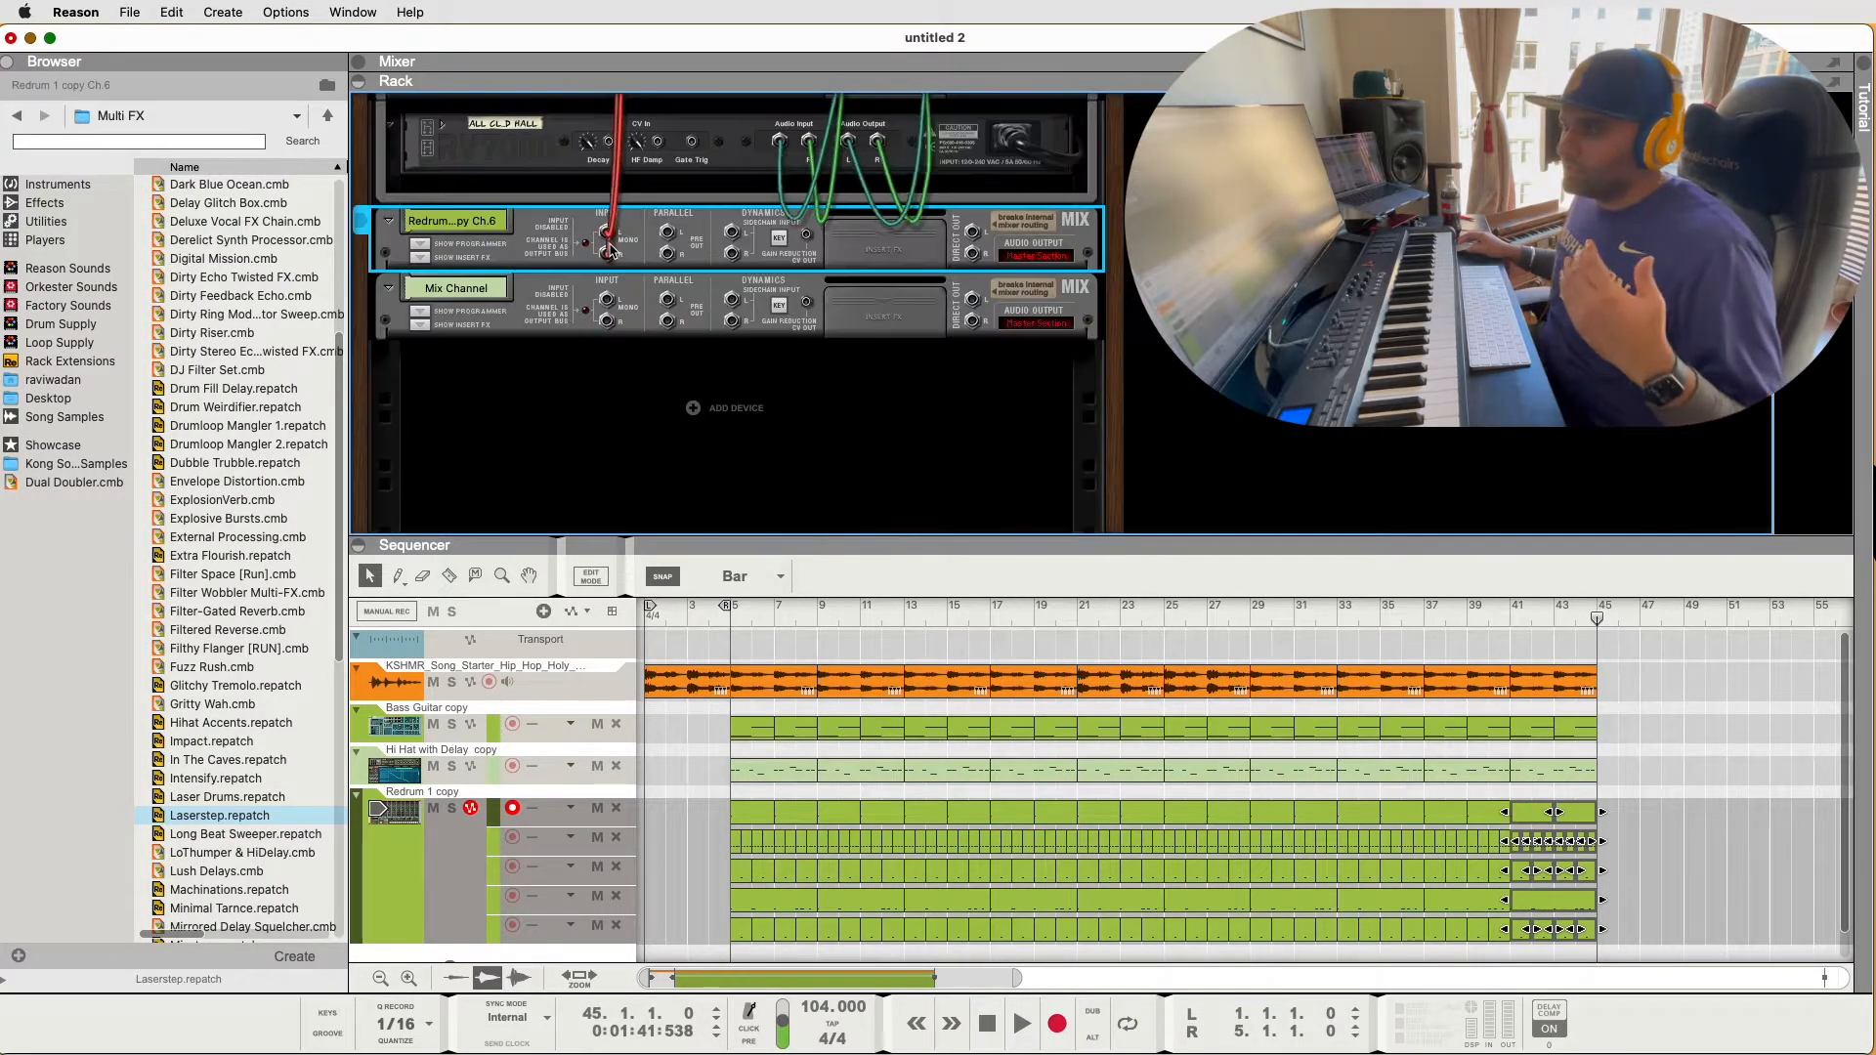
key("Tab")
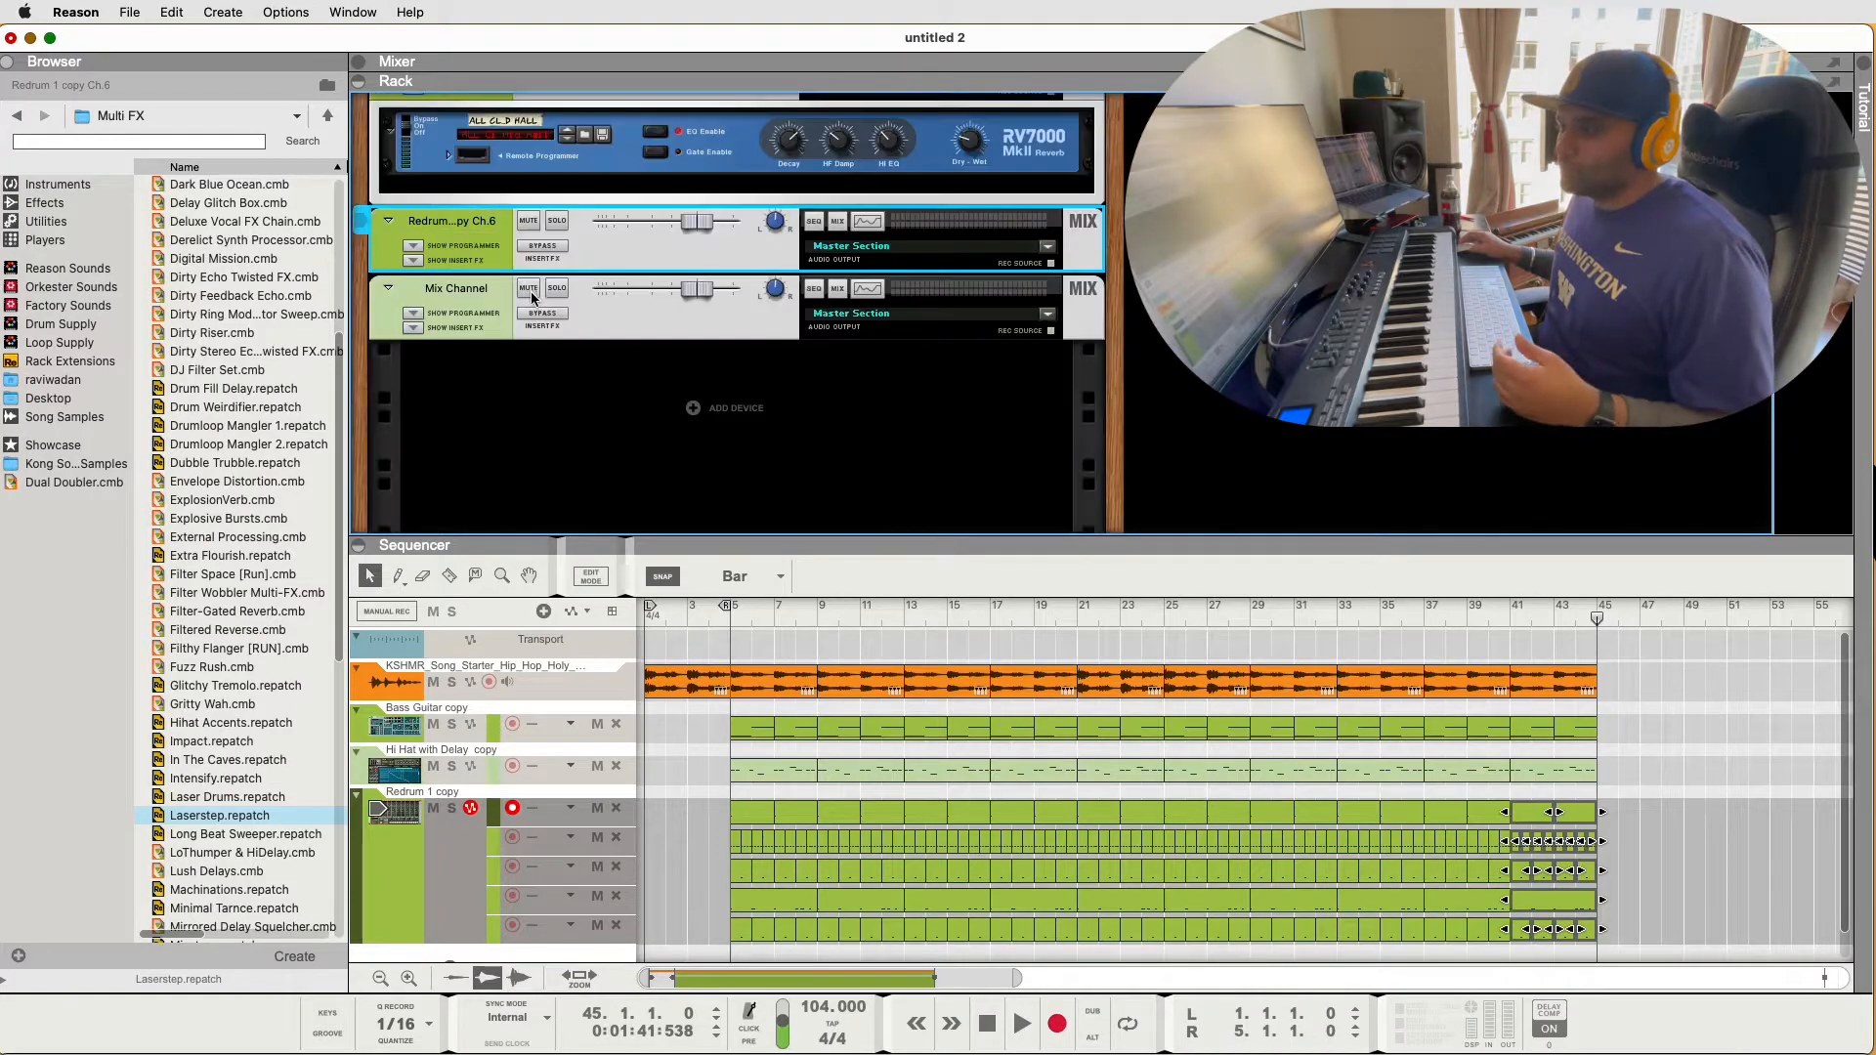
Solo the Redrum track, open its bar 5 clip in the note editor with the velocity lane collapsed, and listen to the drum pattern
scroll(547, 782, "down", 1)
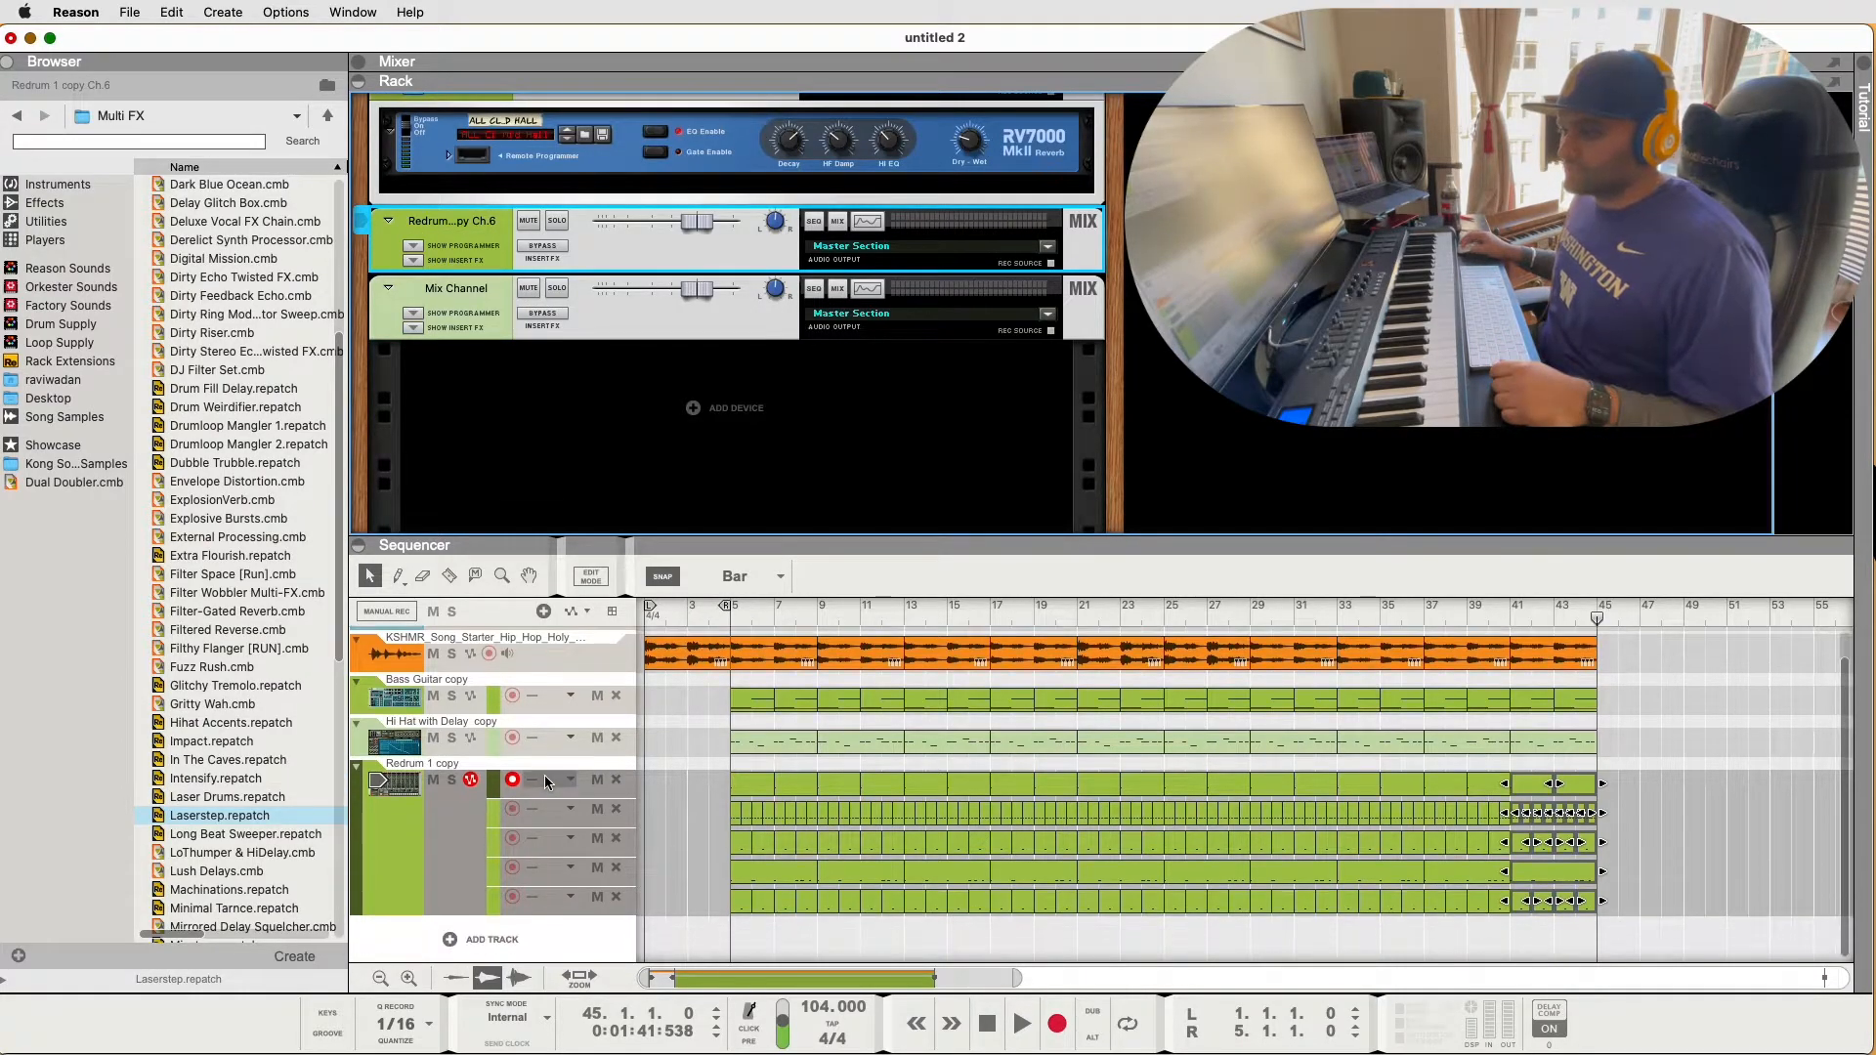
left_click(453, 780)
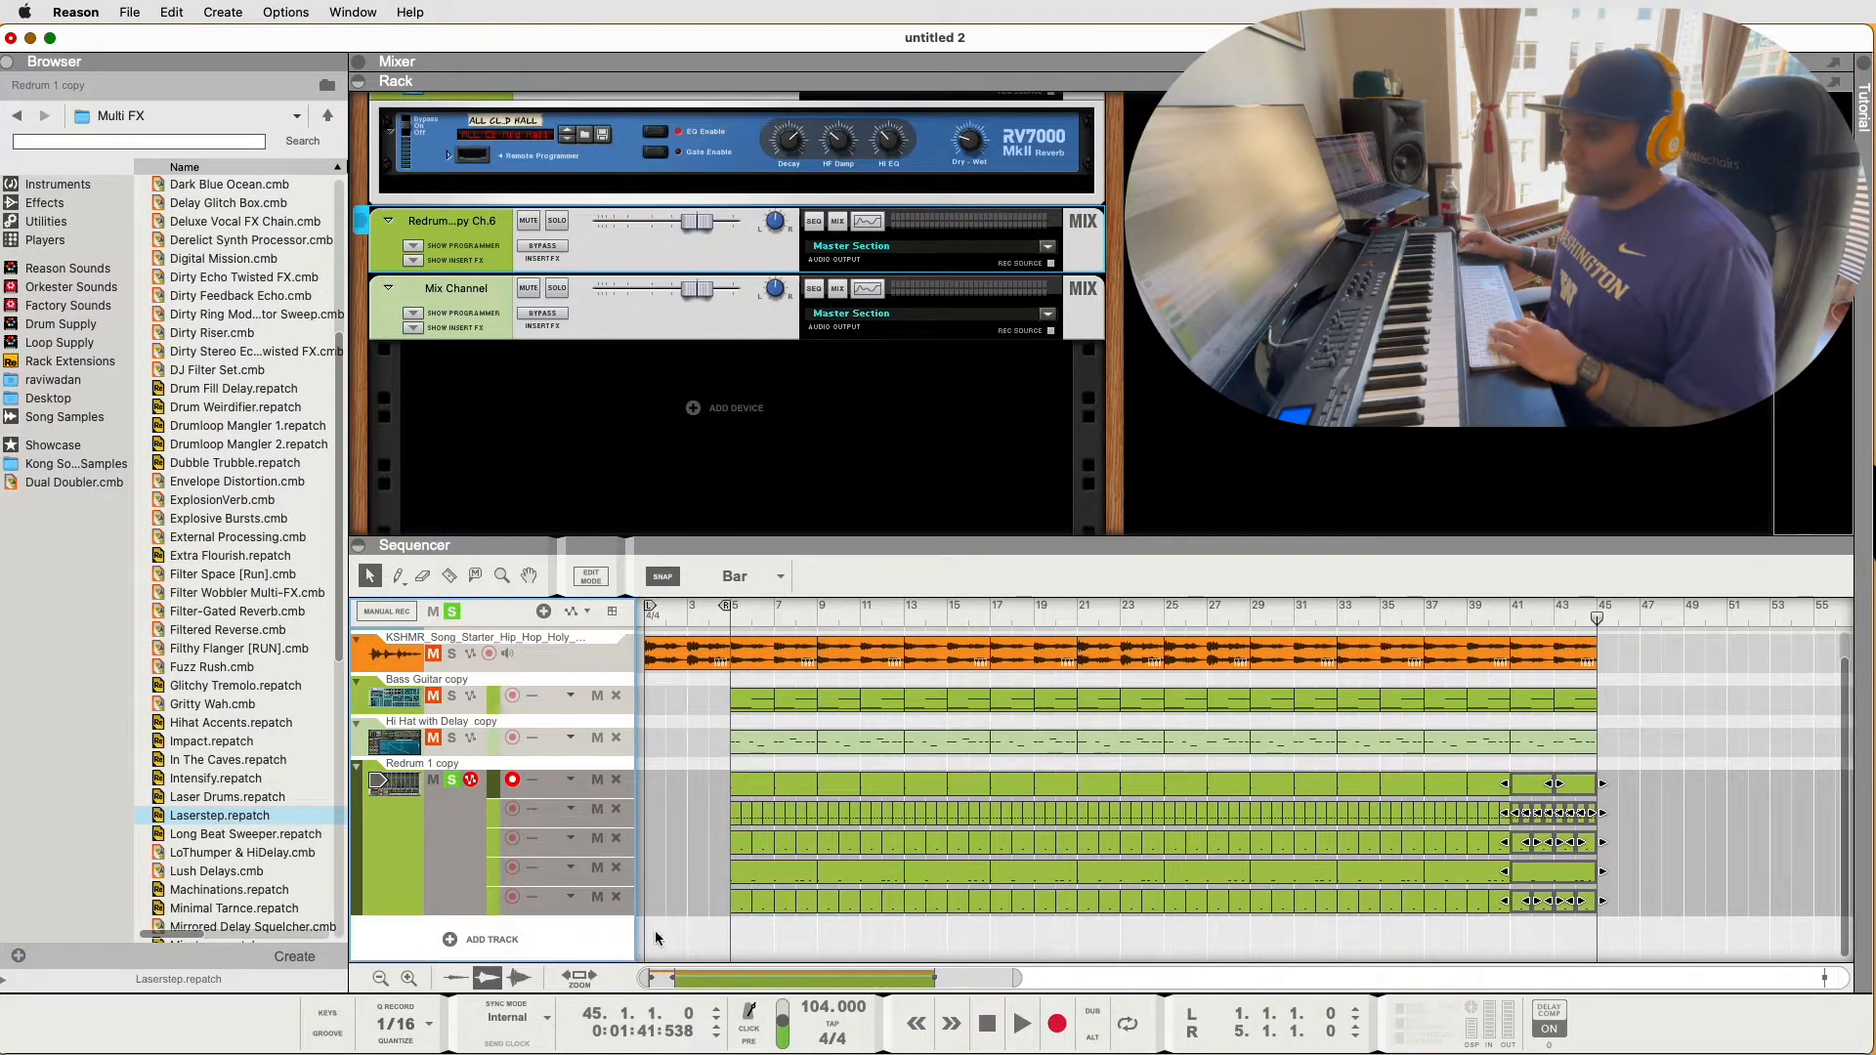
left_click(732, 619)
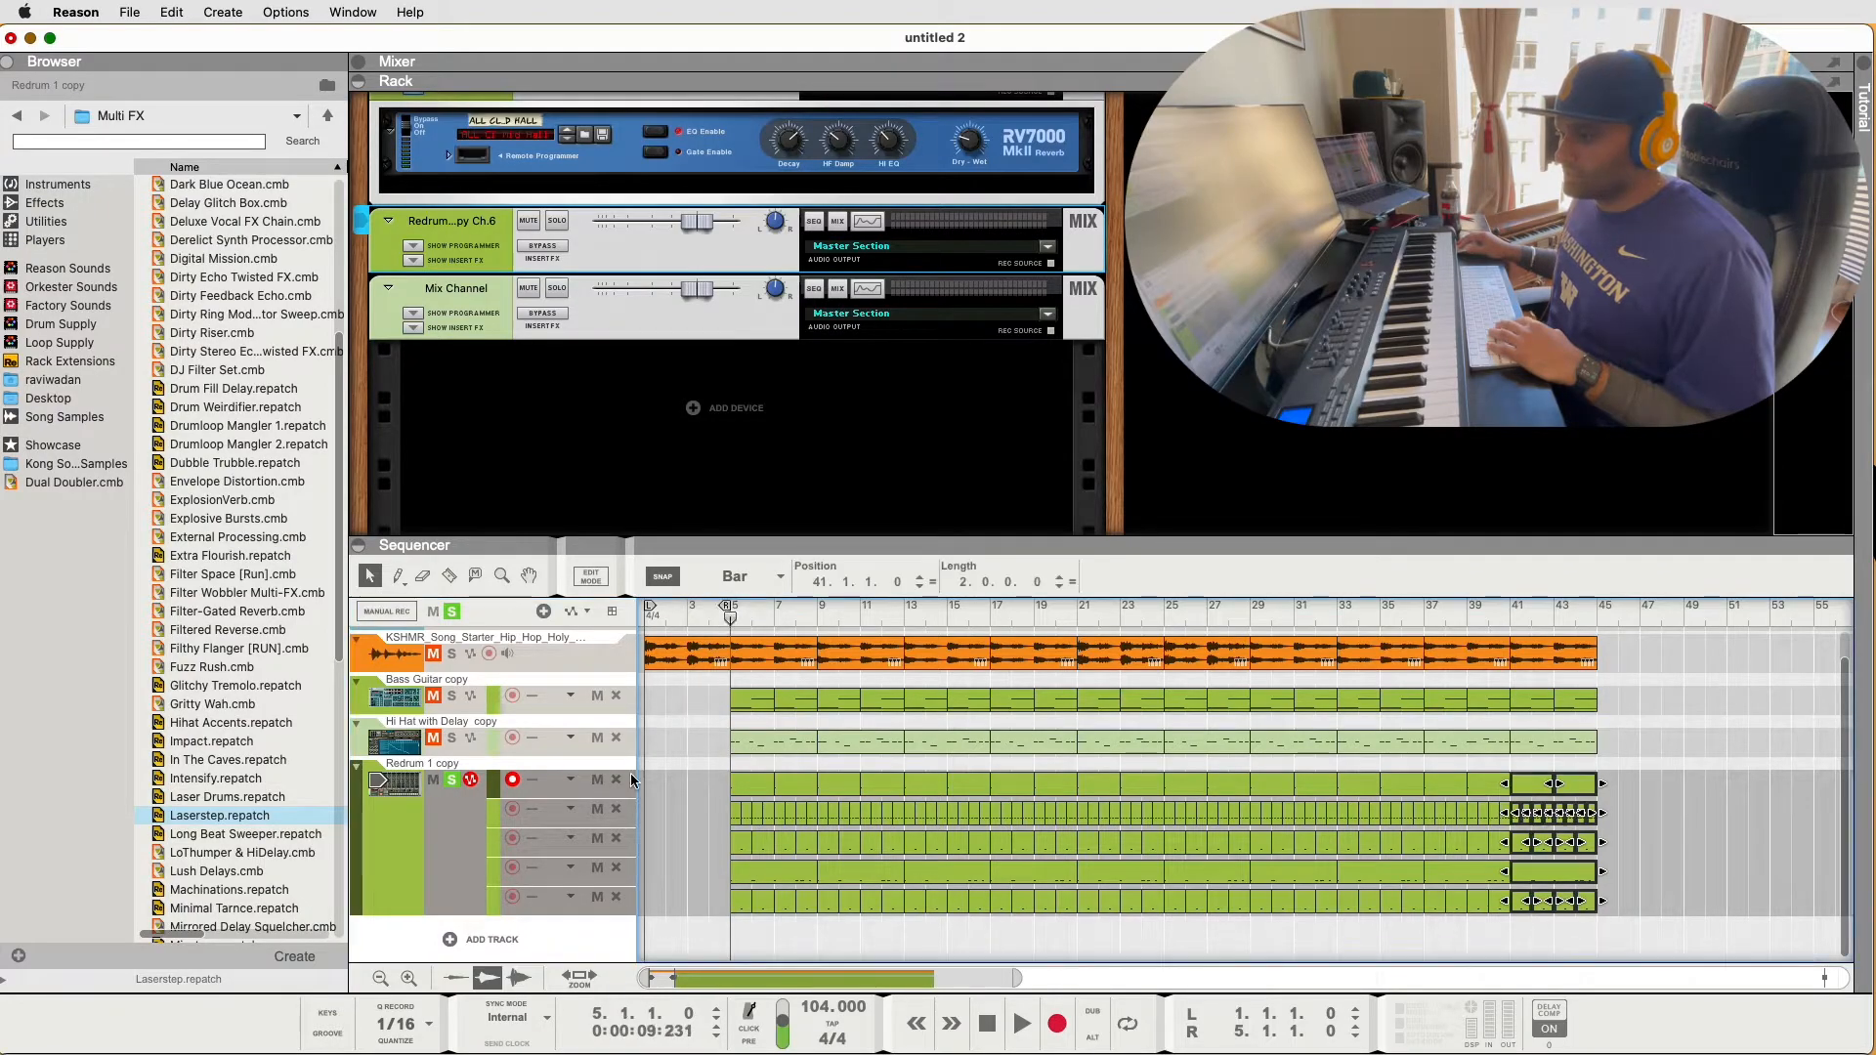
double_click(762, 791)
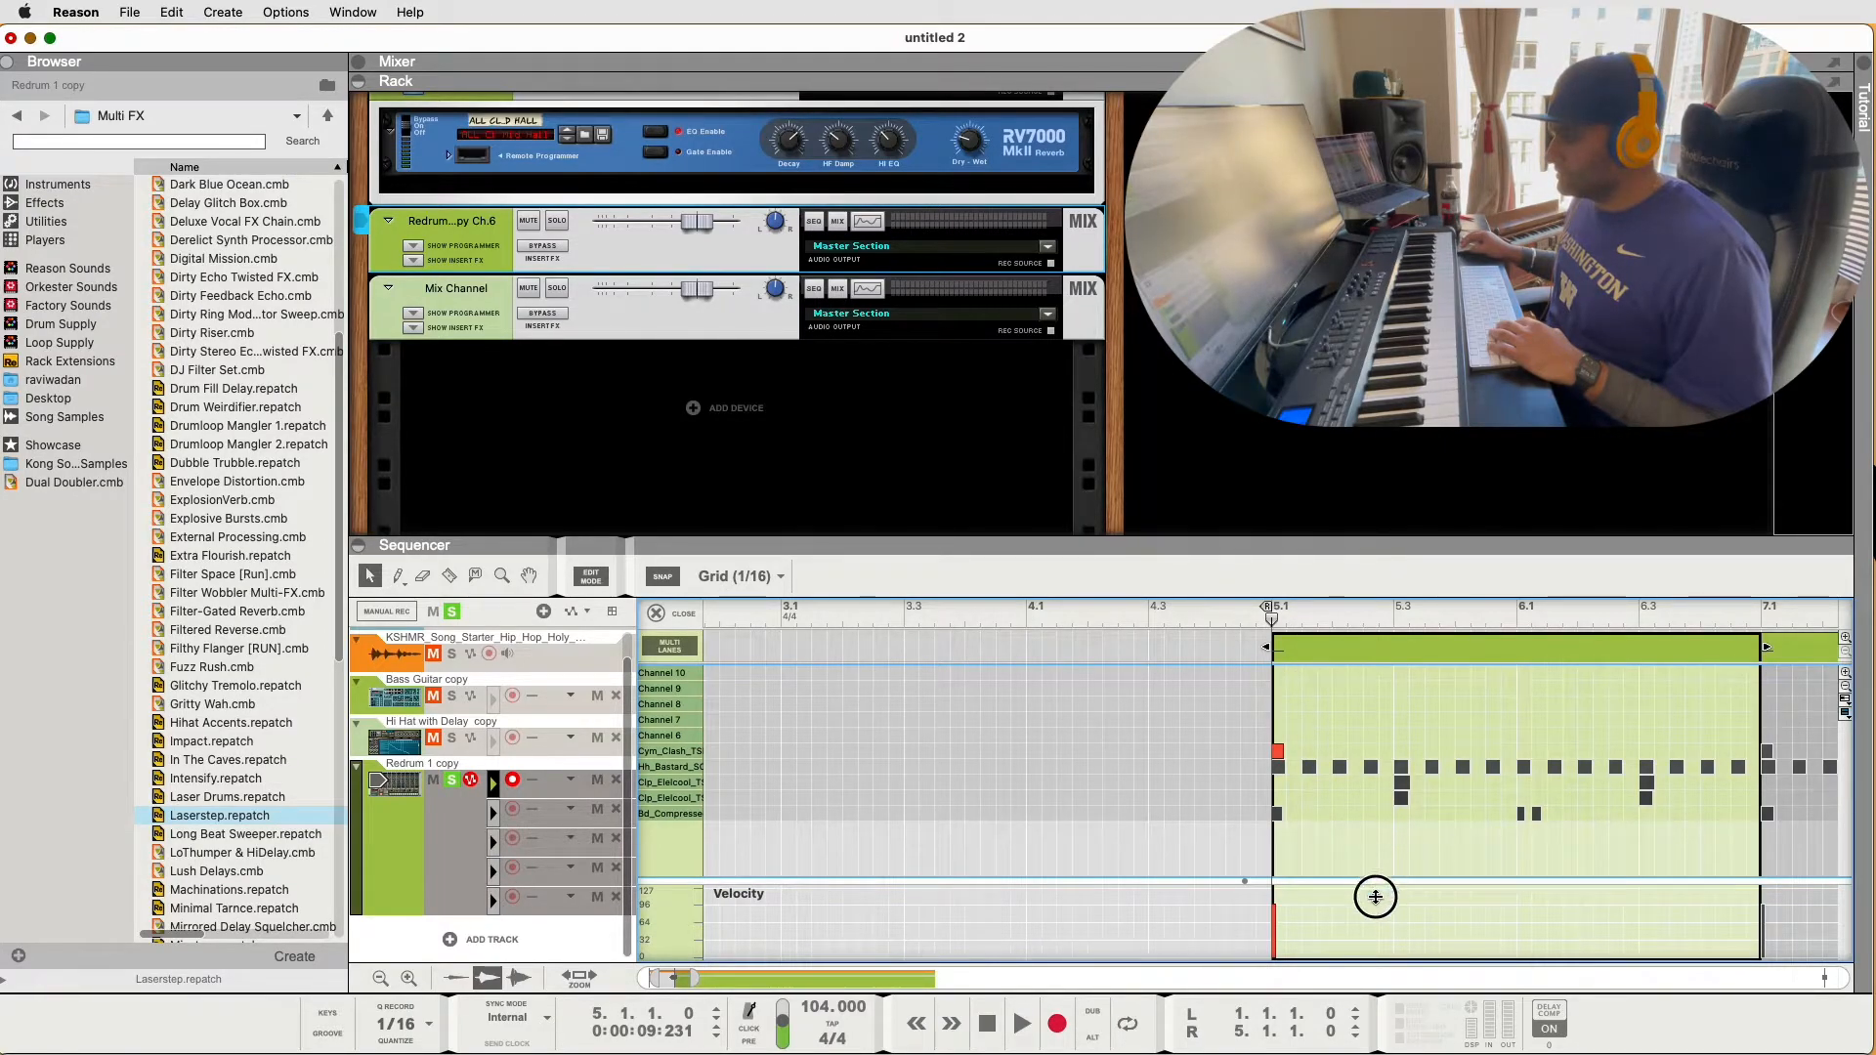
left_click_drag(1377, 891, 1363, 953)
key("space")
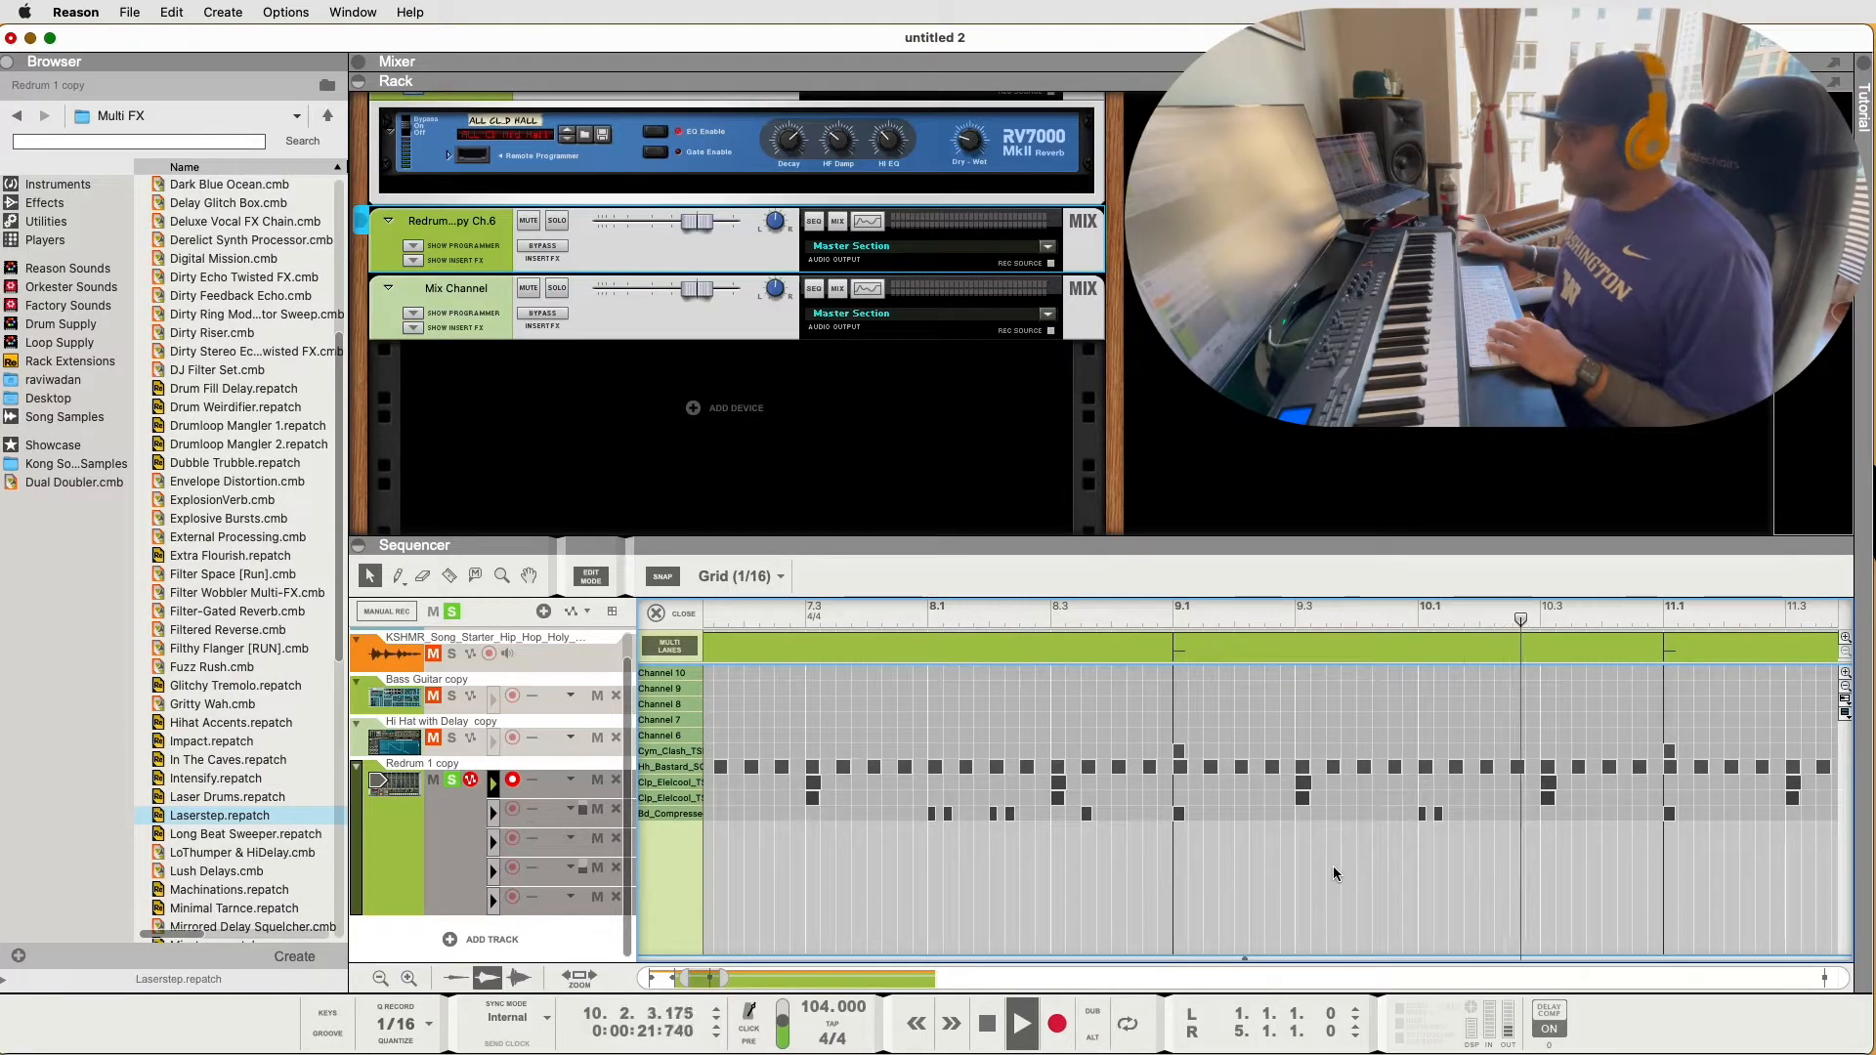
key("space")
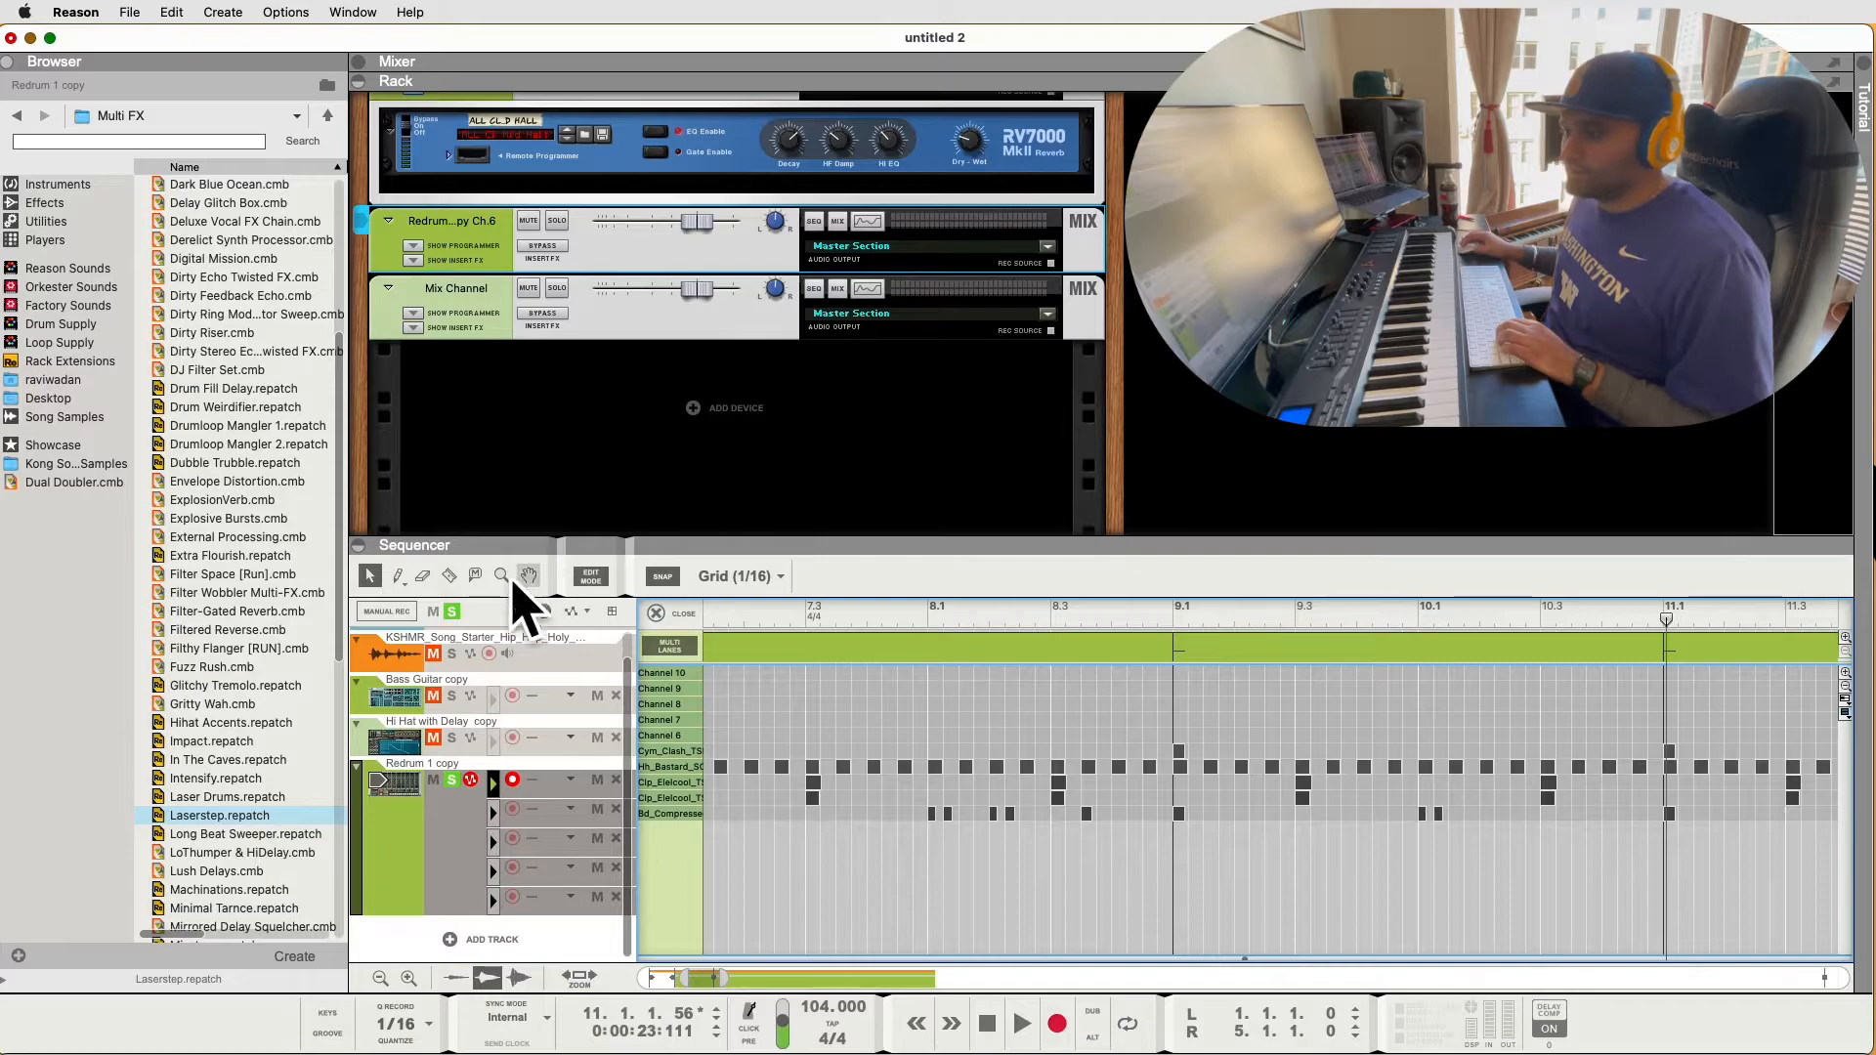
Return to the arrangement and listen to all tracks together from bar 5 with the Redrum solo off
key("super+e")
key("space")
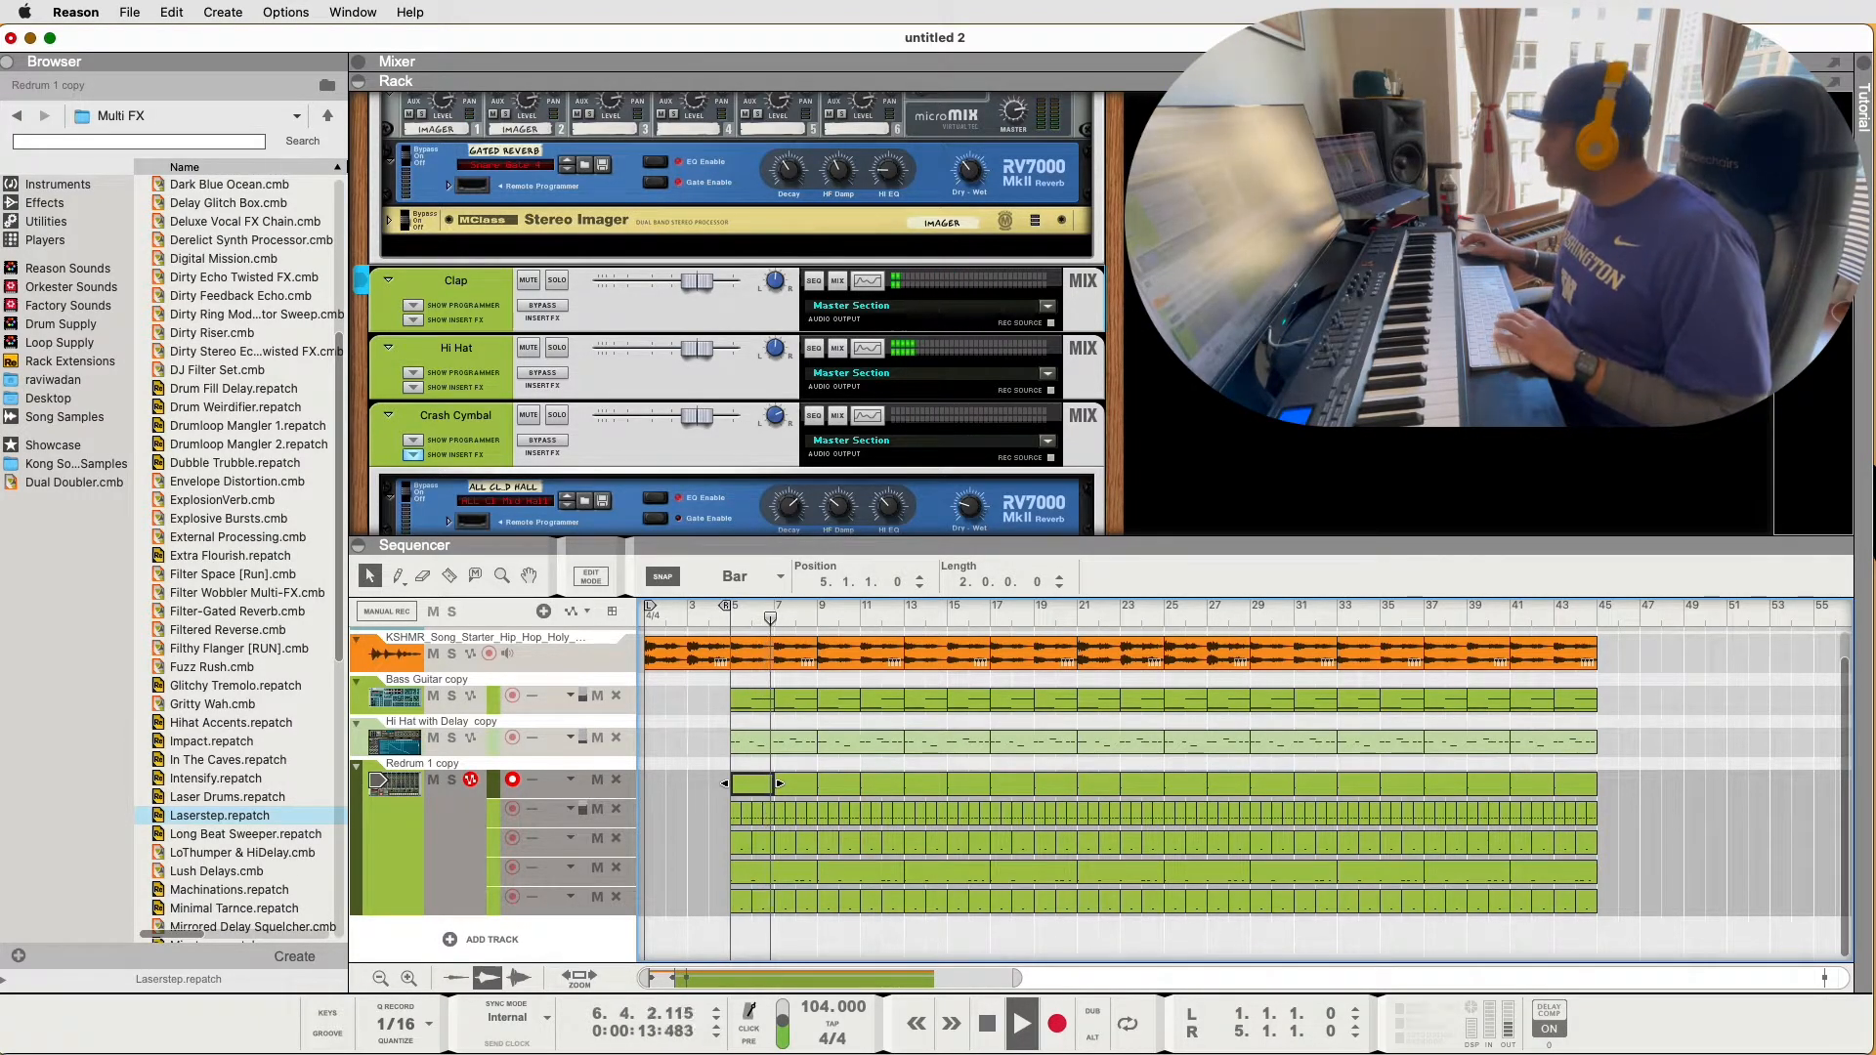
key("space")
Paste the Gangsta Lead 2 Thor track into the song, solo it and set the playback position to bar 13
key("ctrl+v")
left_click(452, 869)
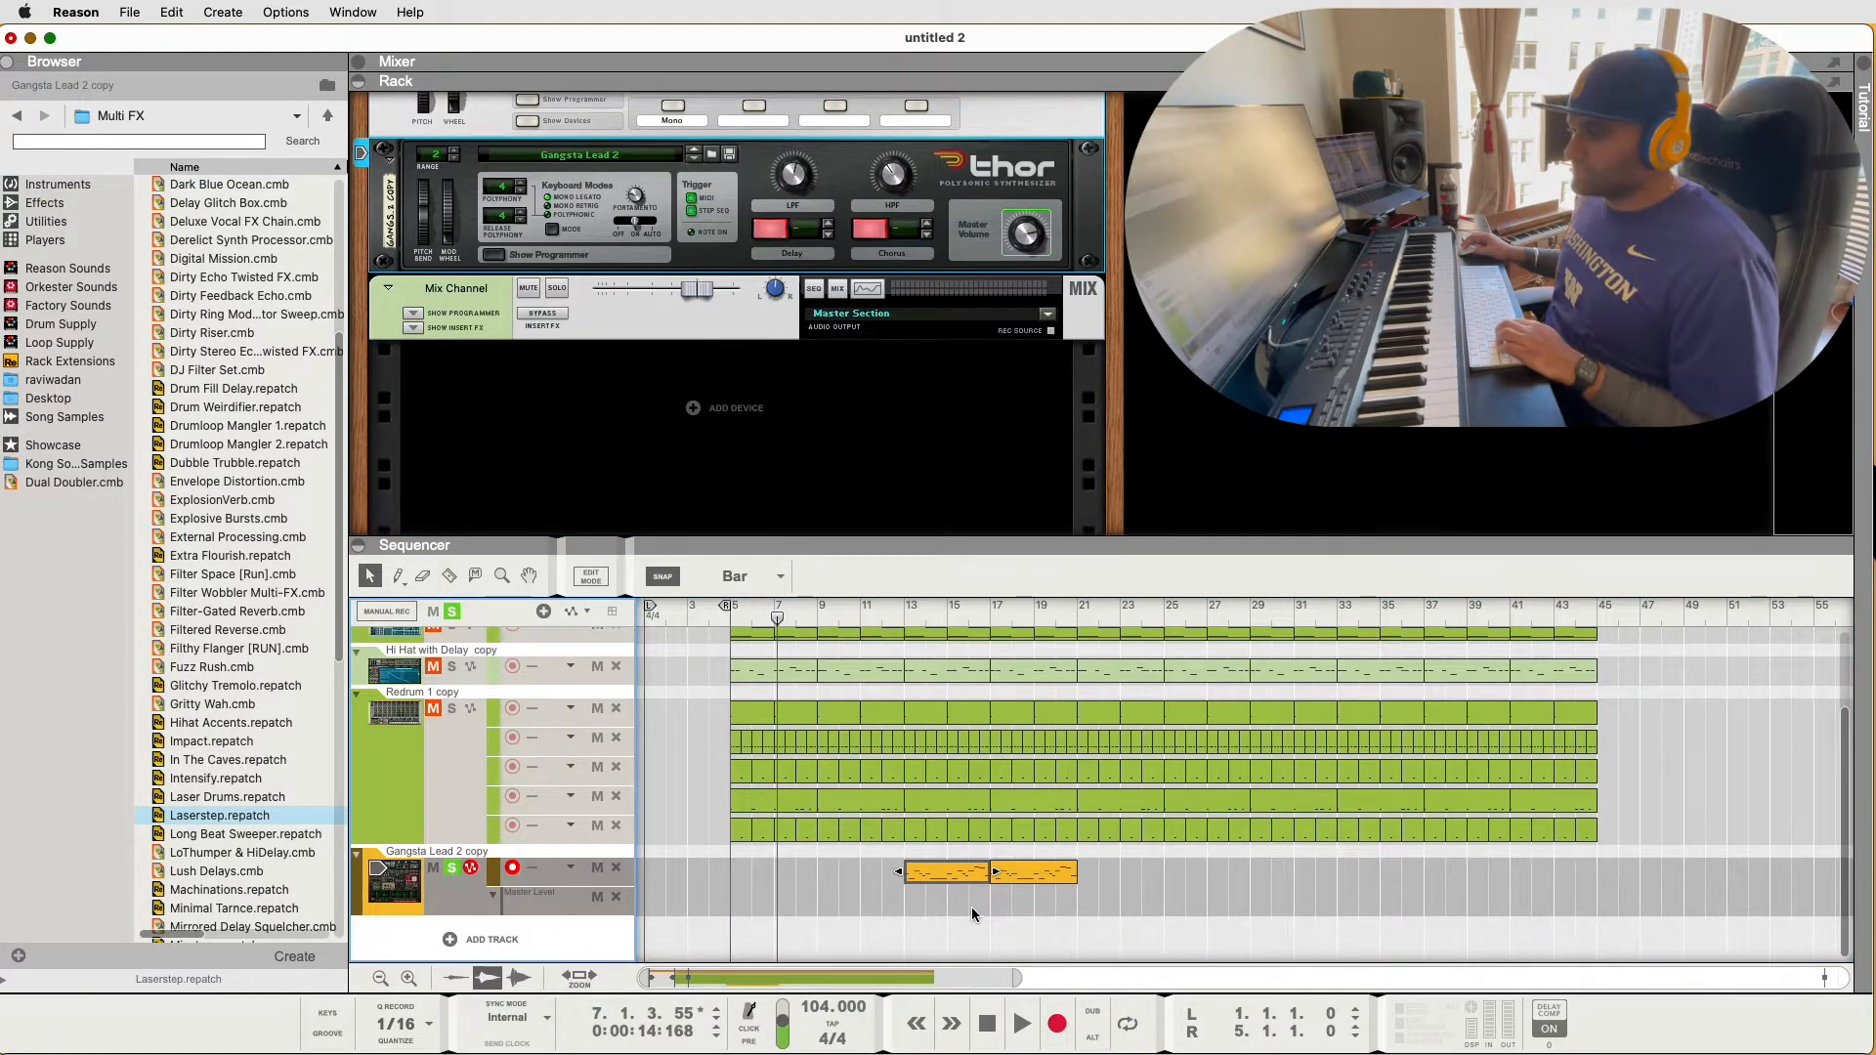
left_click(907, 615)
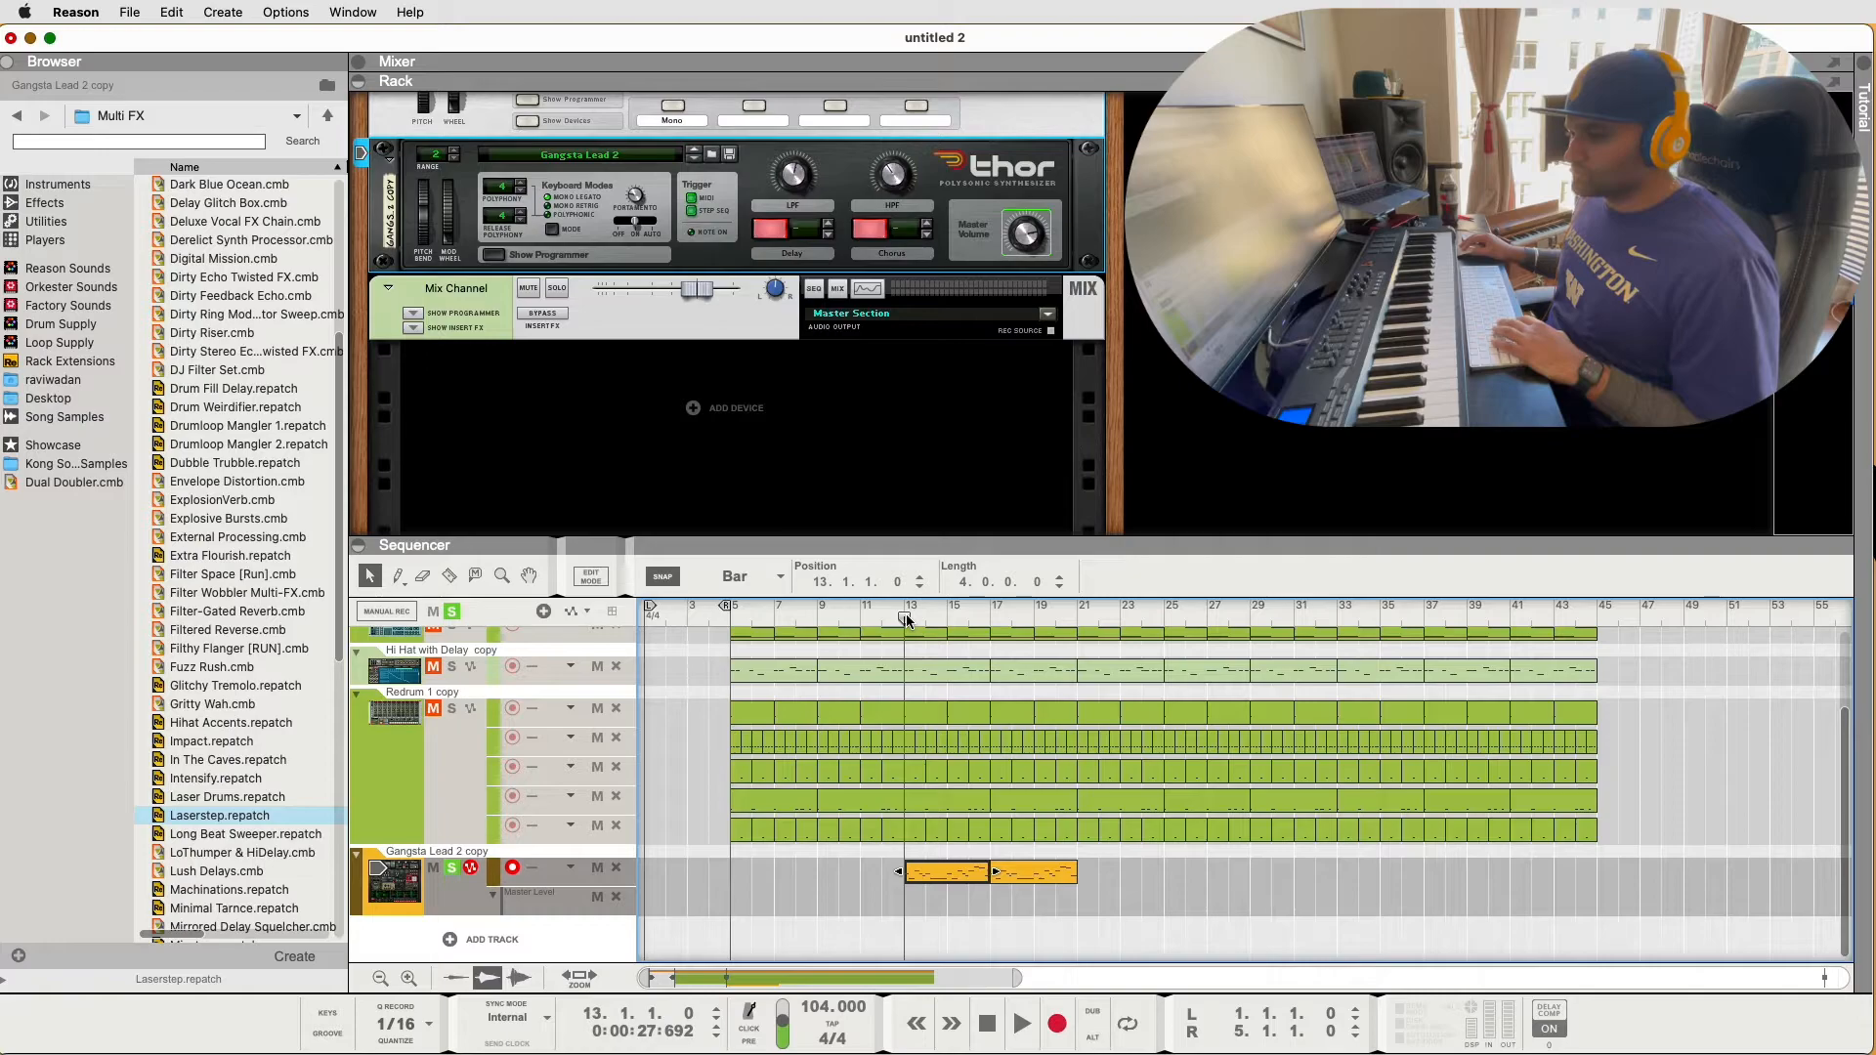
Enlarge the sequencer to show all tracks and compare the lead with the KSHMR sample track's solo on and off
scroll(877, 682, "up", 3)
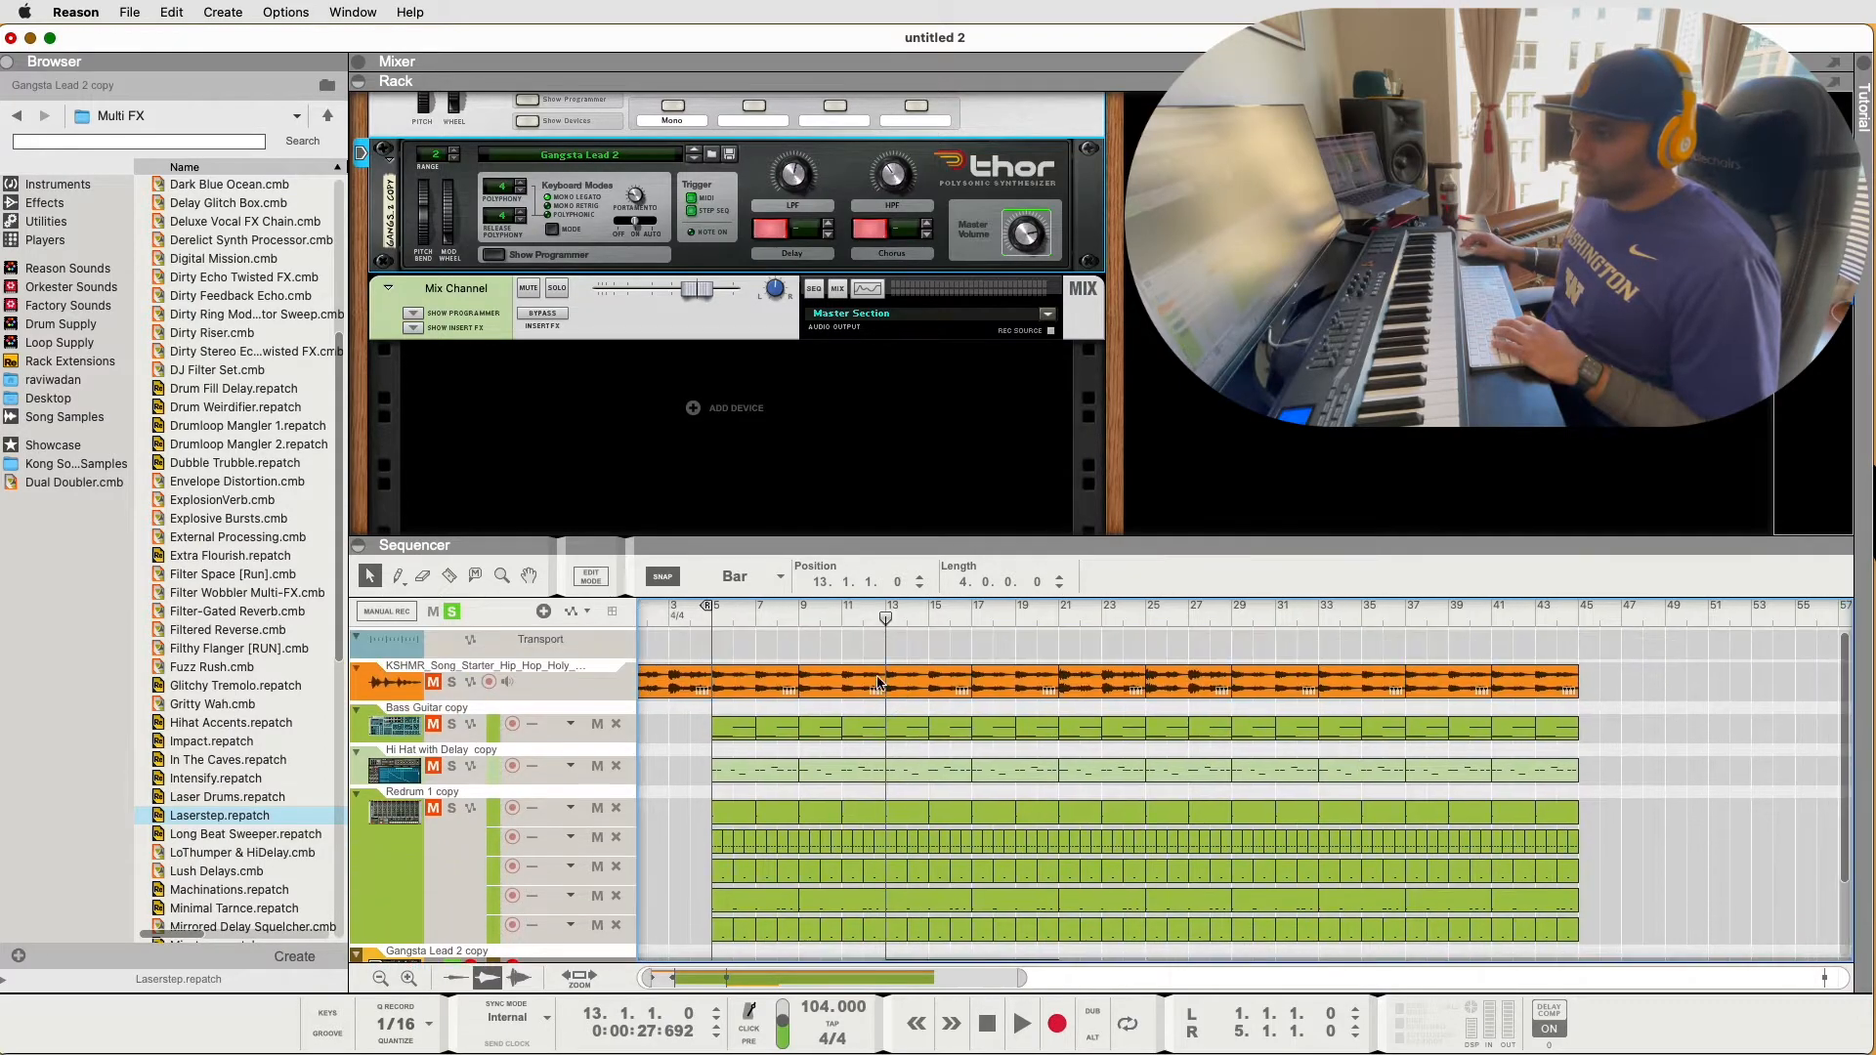
left_click(451, 682)
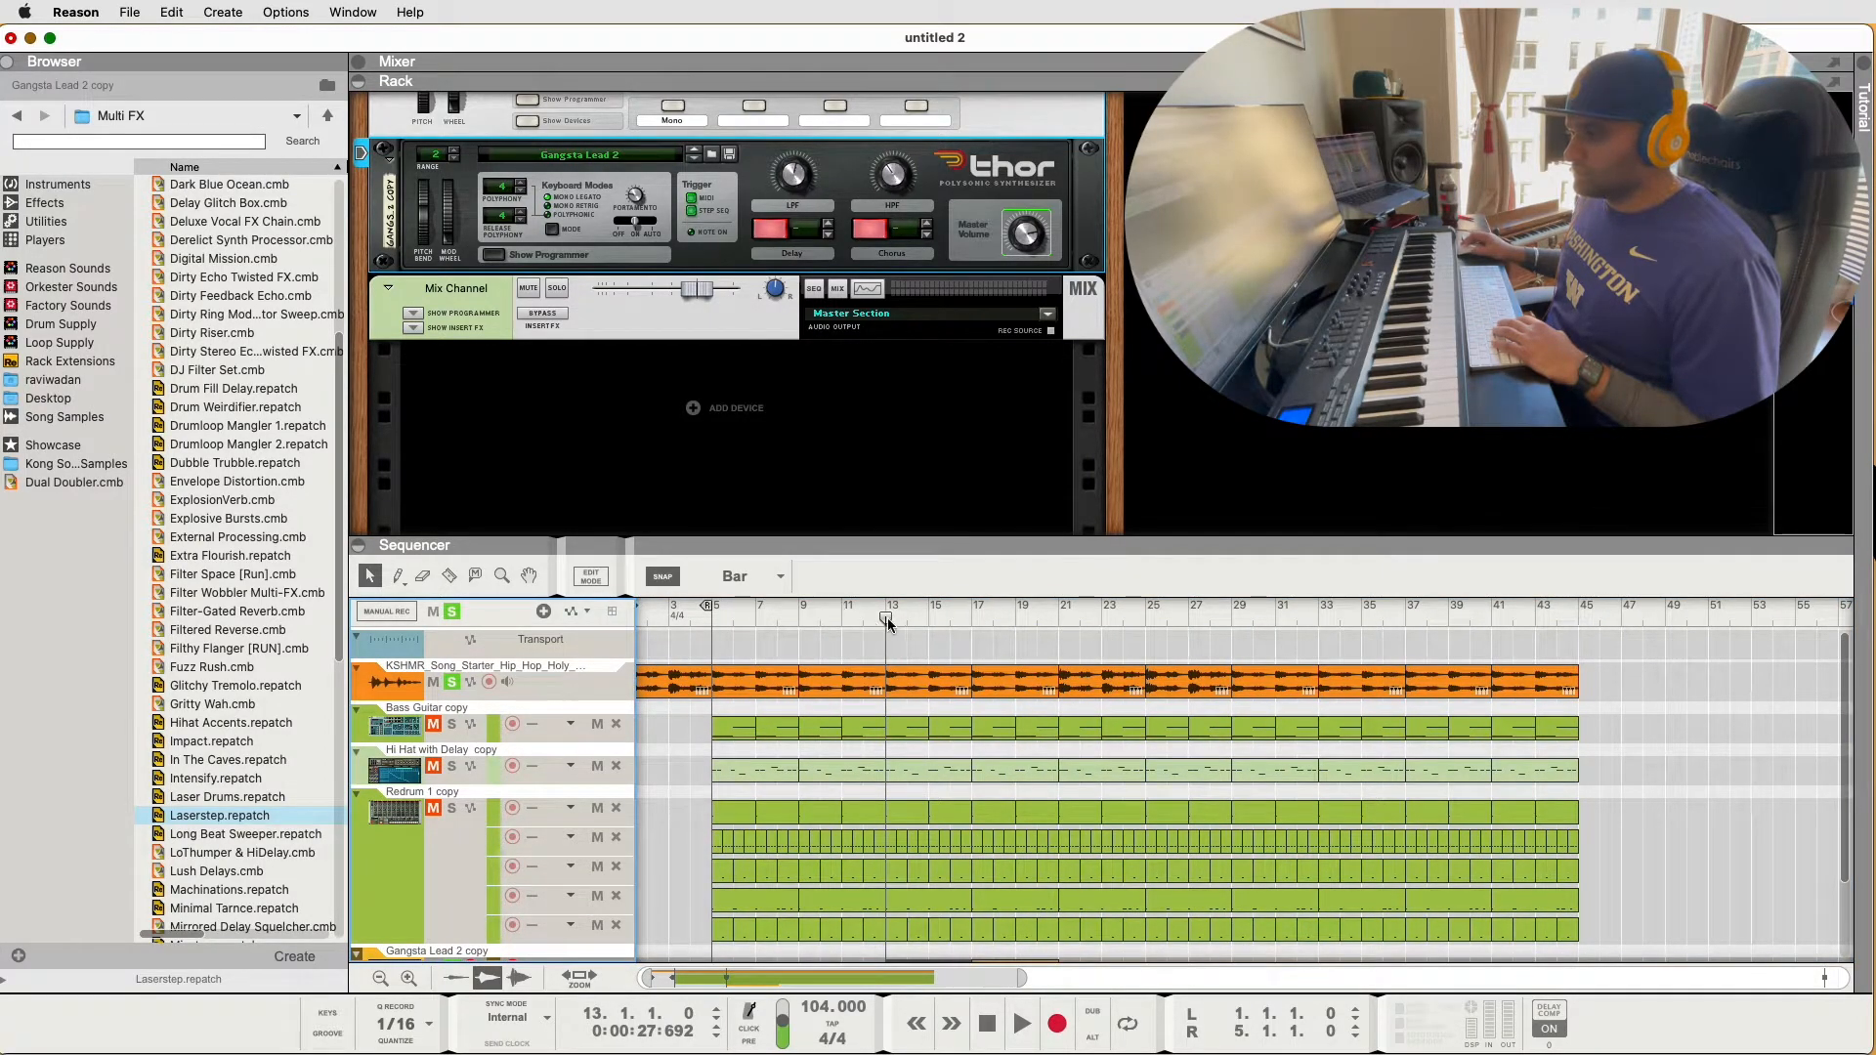
scroll(885, 684, "down", 3)
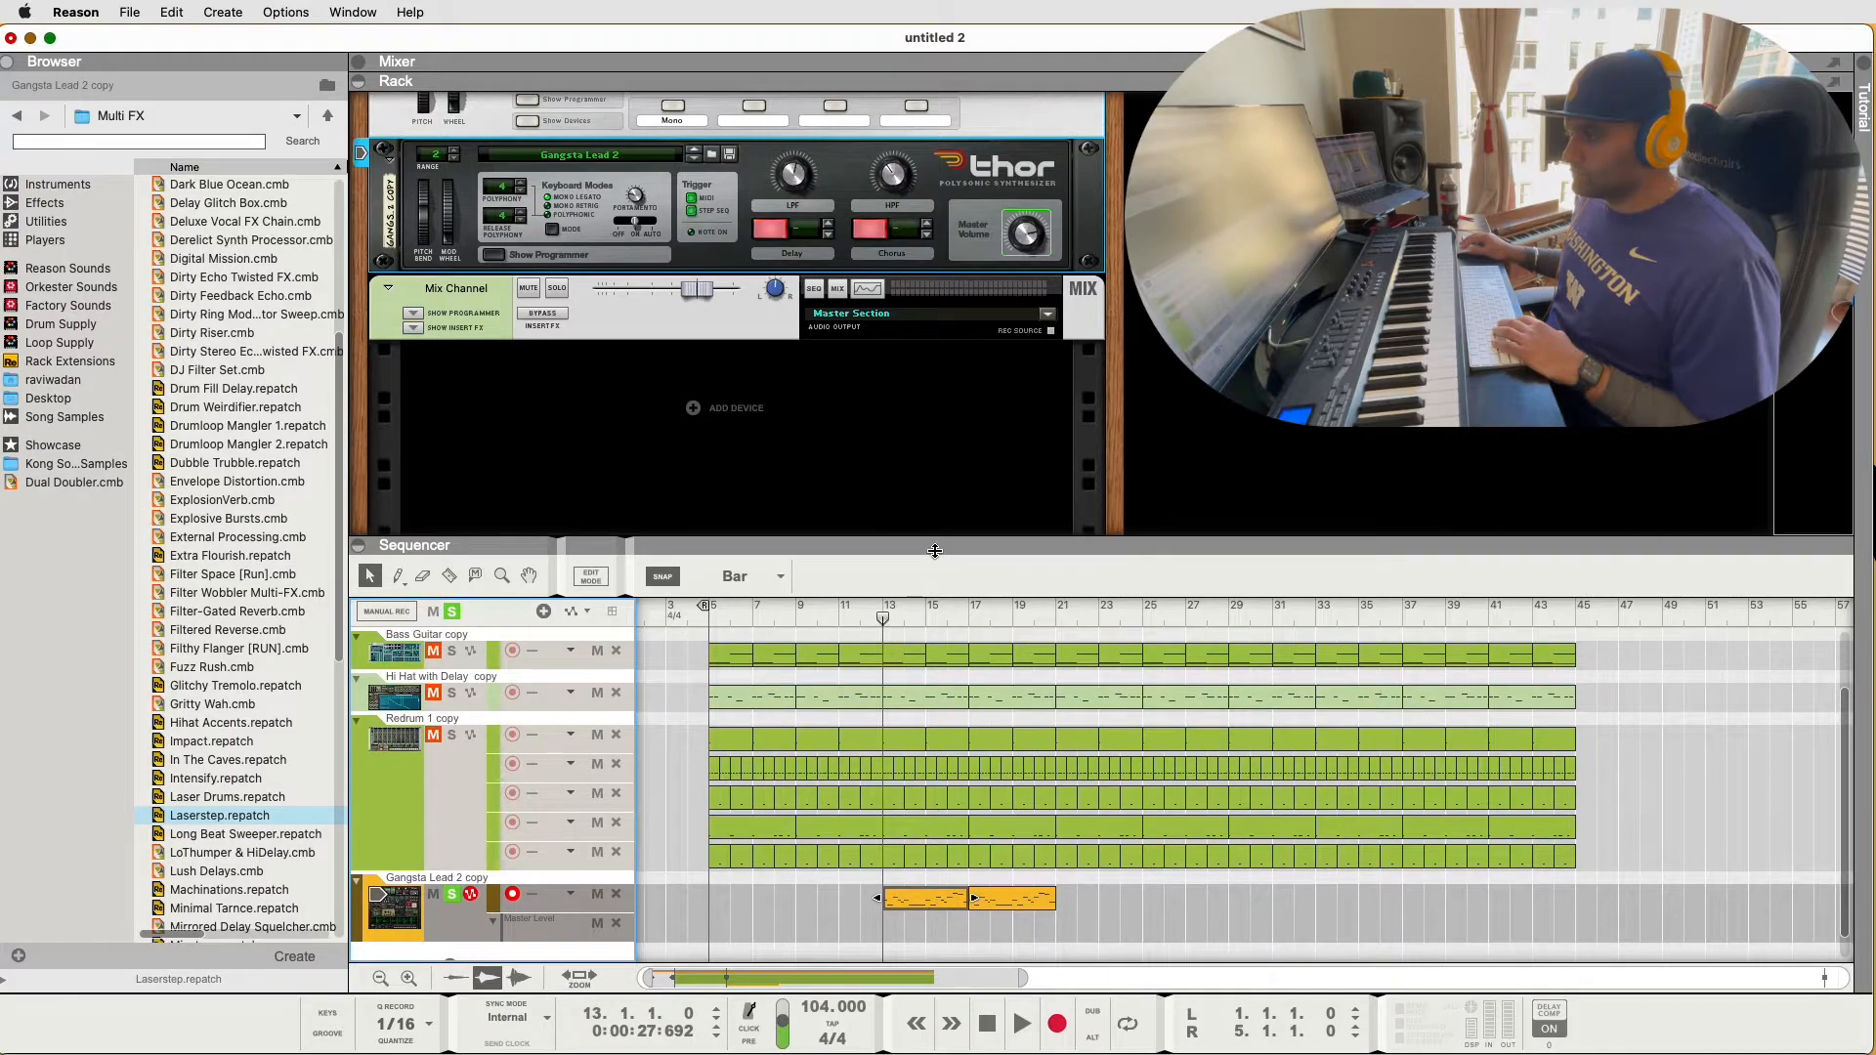
left_click_drag(935, 552, 929, 404)
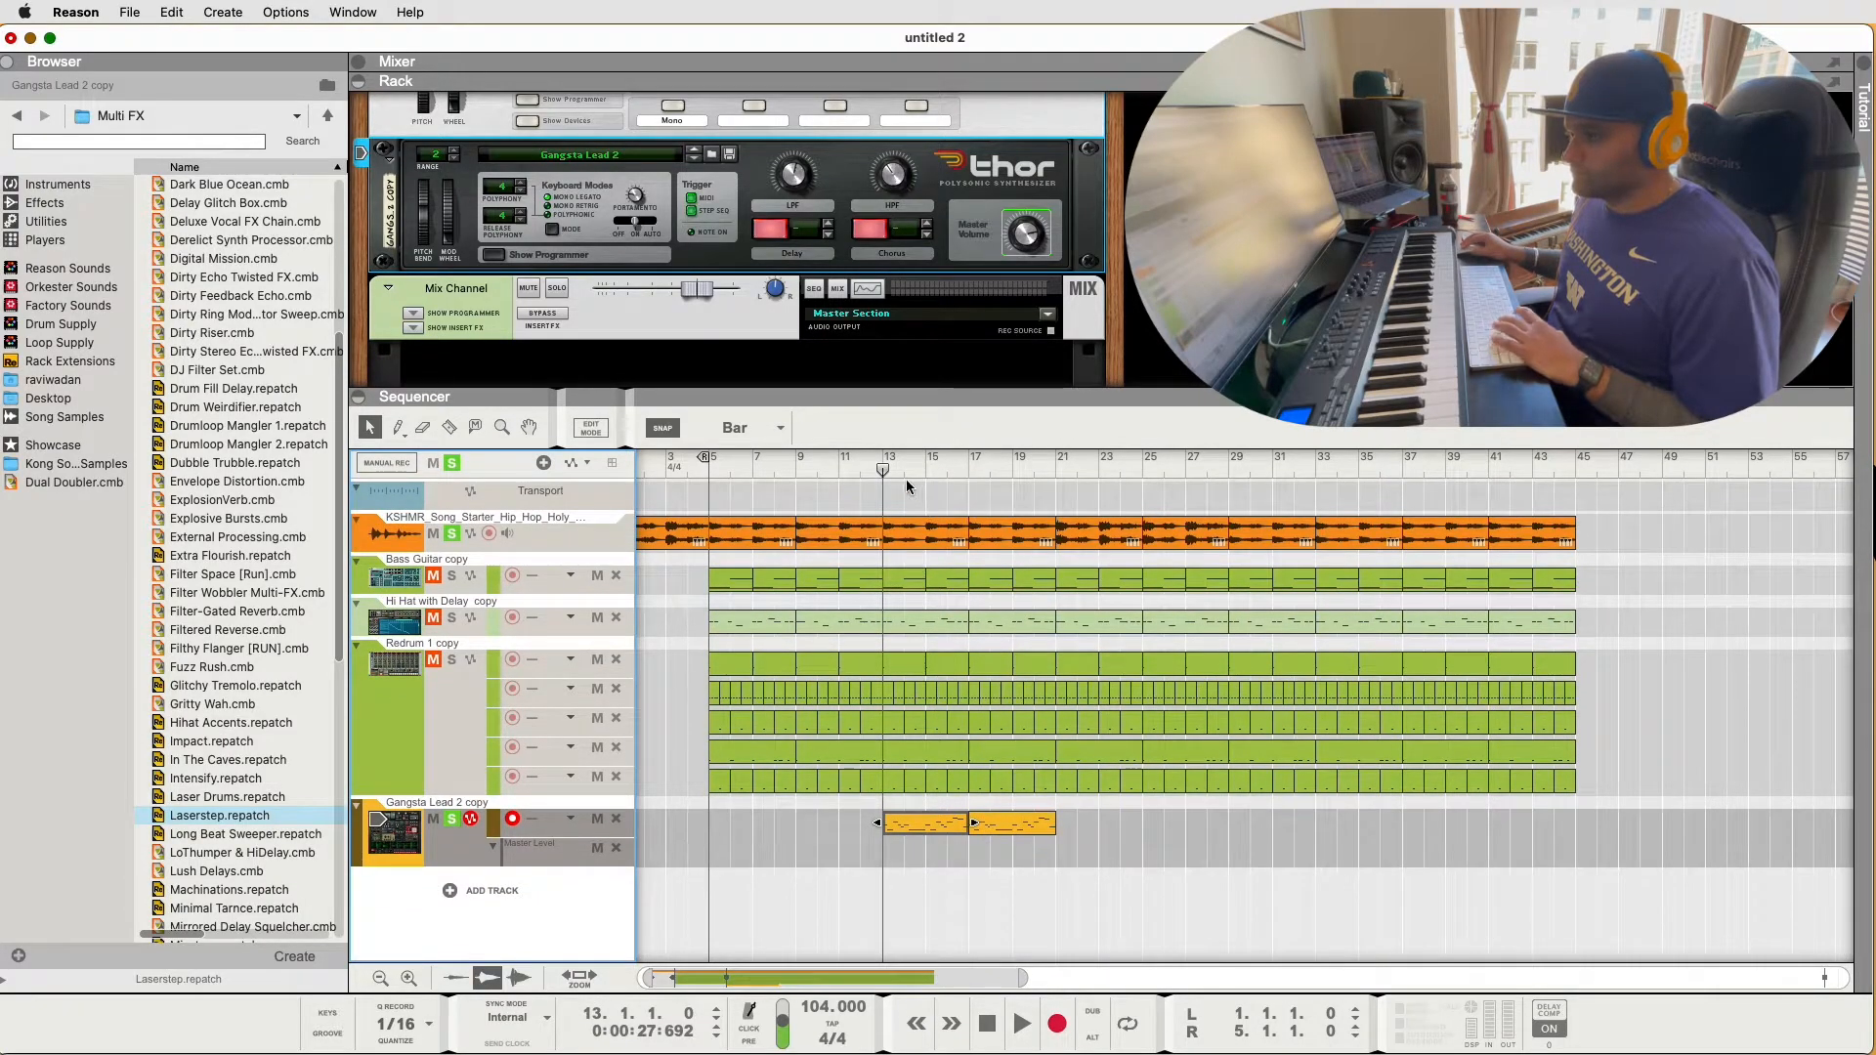
left_click(451, 534)
left_click(451, 534)
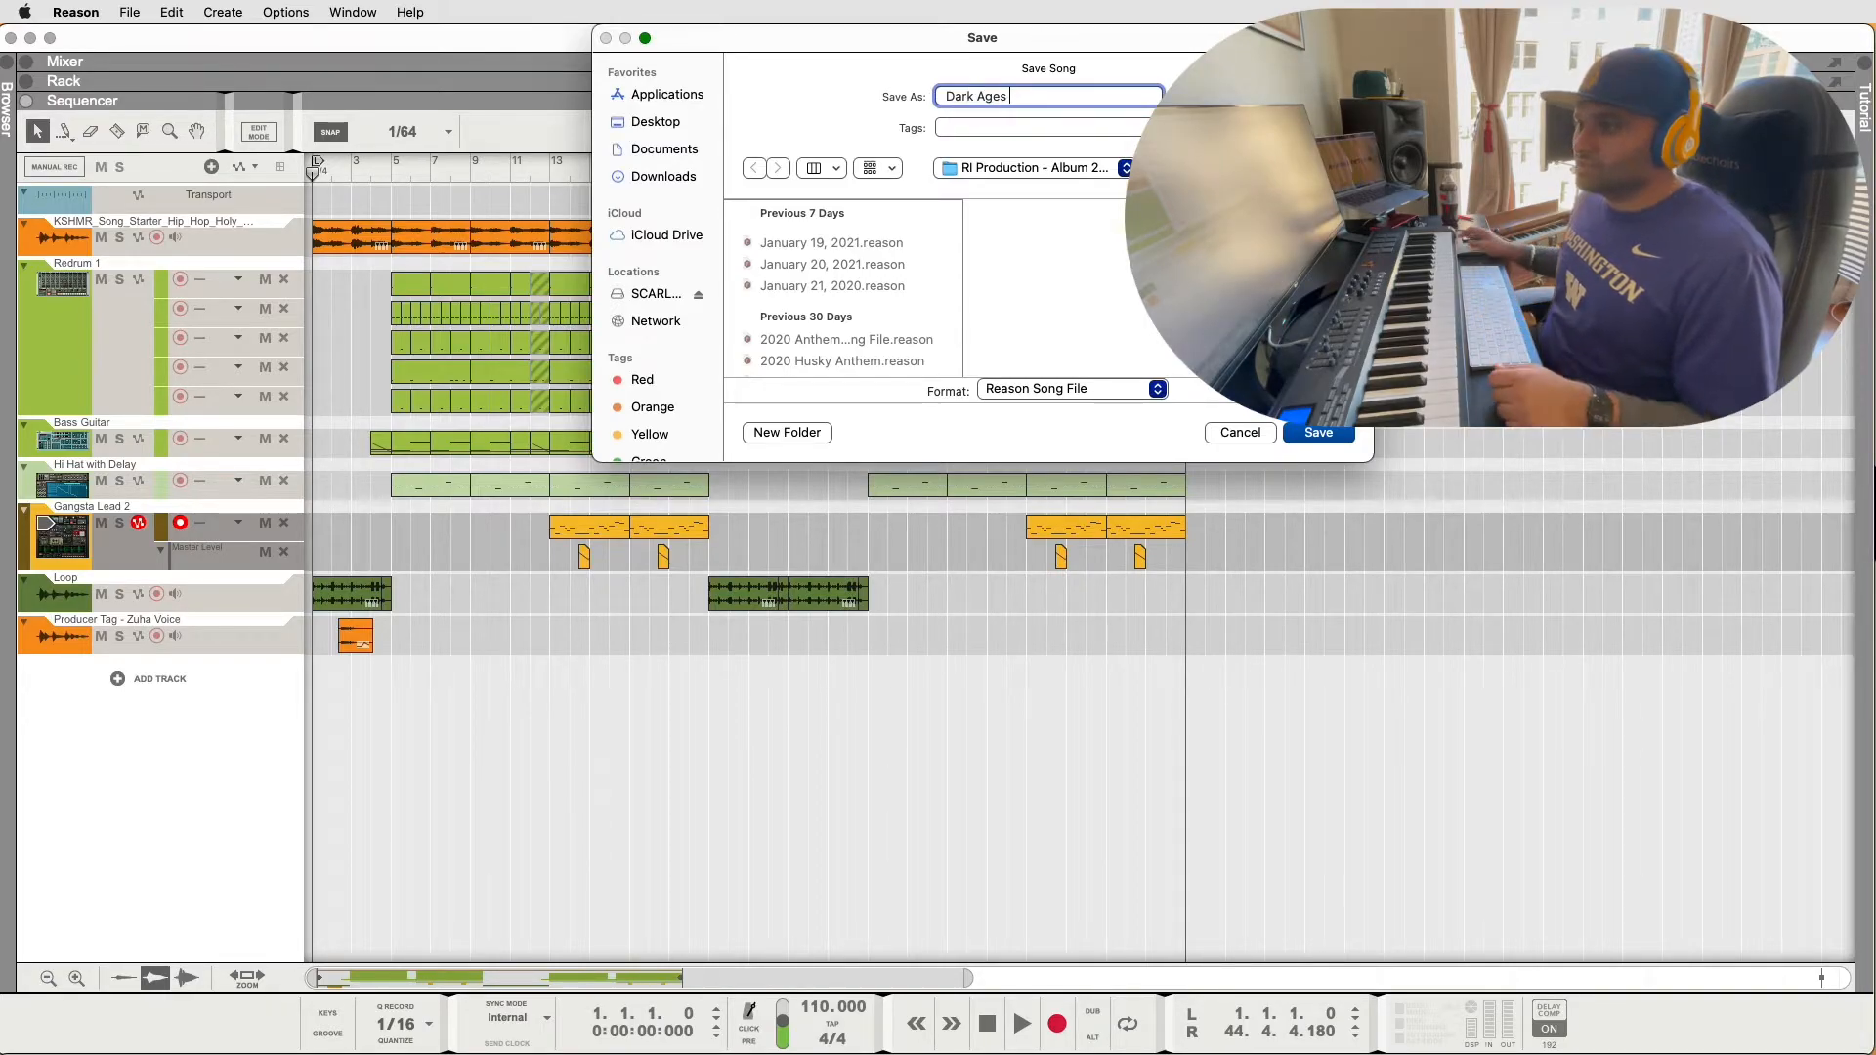
Save the song as Dark Ages in the Reason Song File format
key("Return")
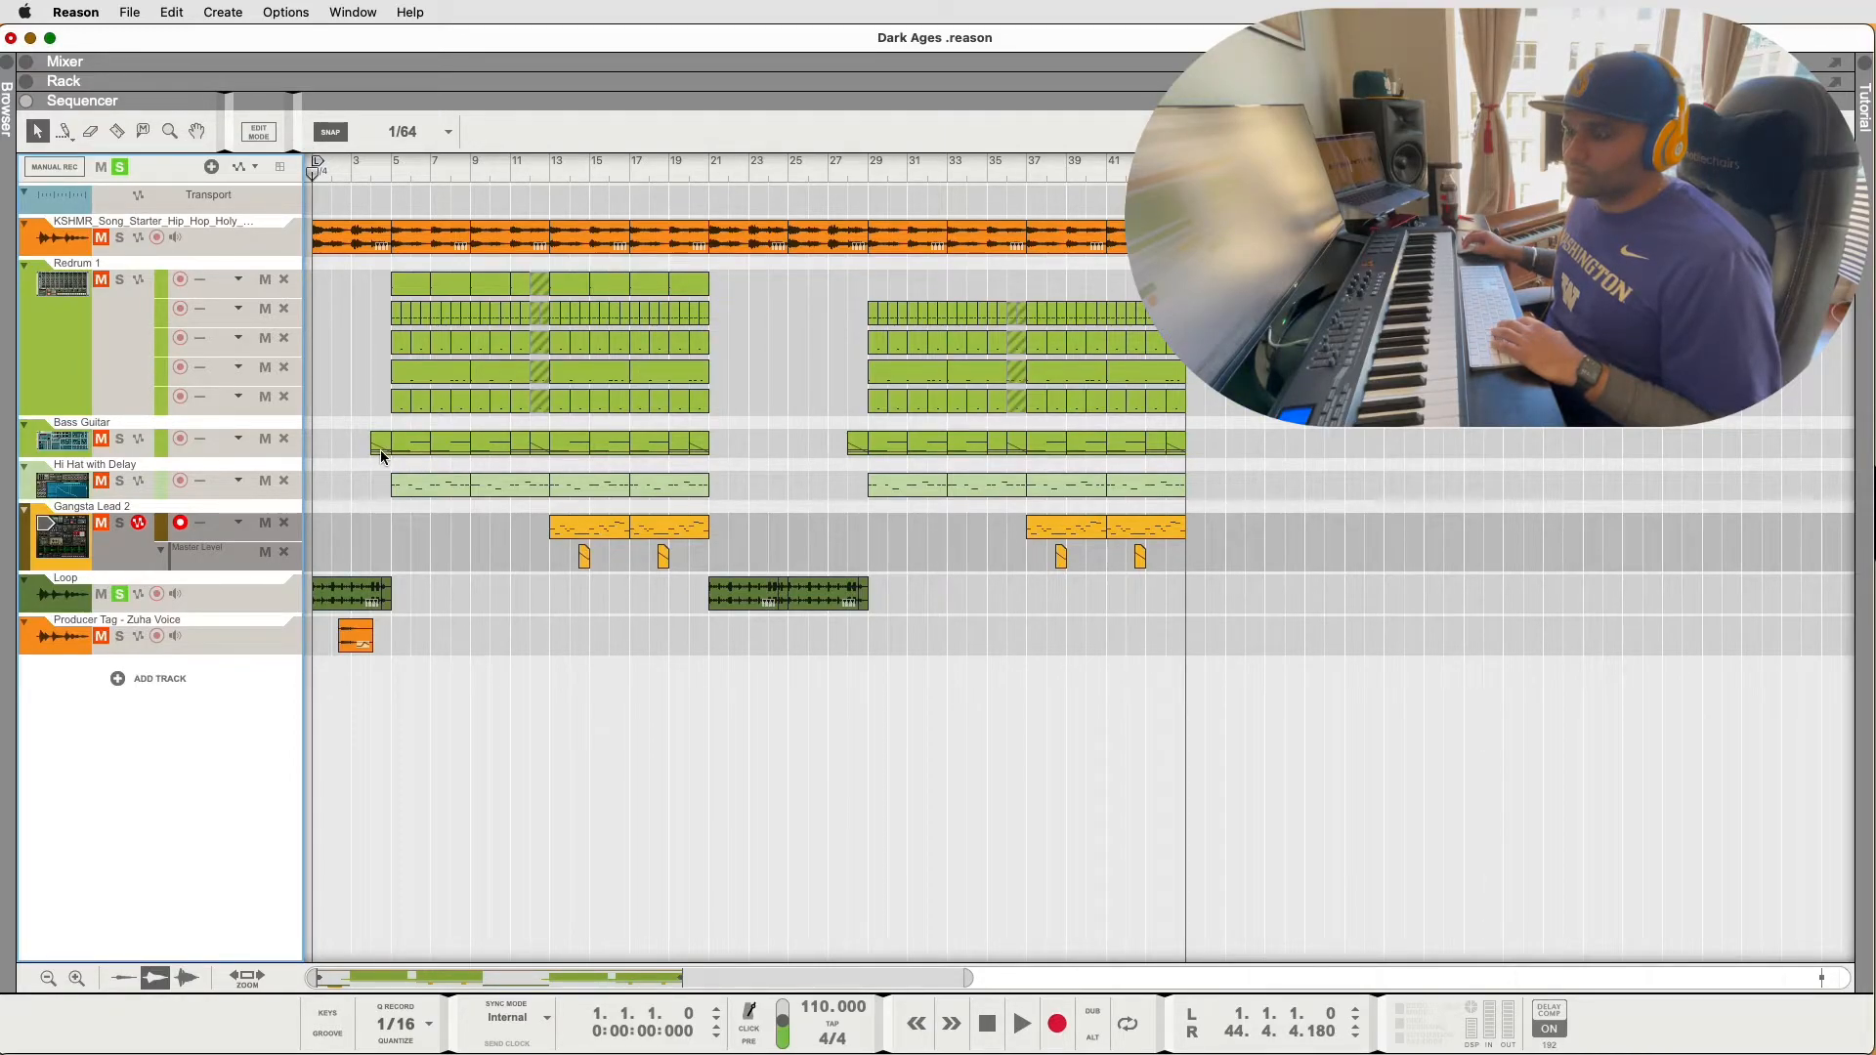
Turn off the Loop track's solo and listen to the Bass Guitar track's entry soloed from just before bar 4
left_click(122, 592)
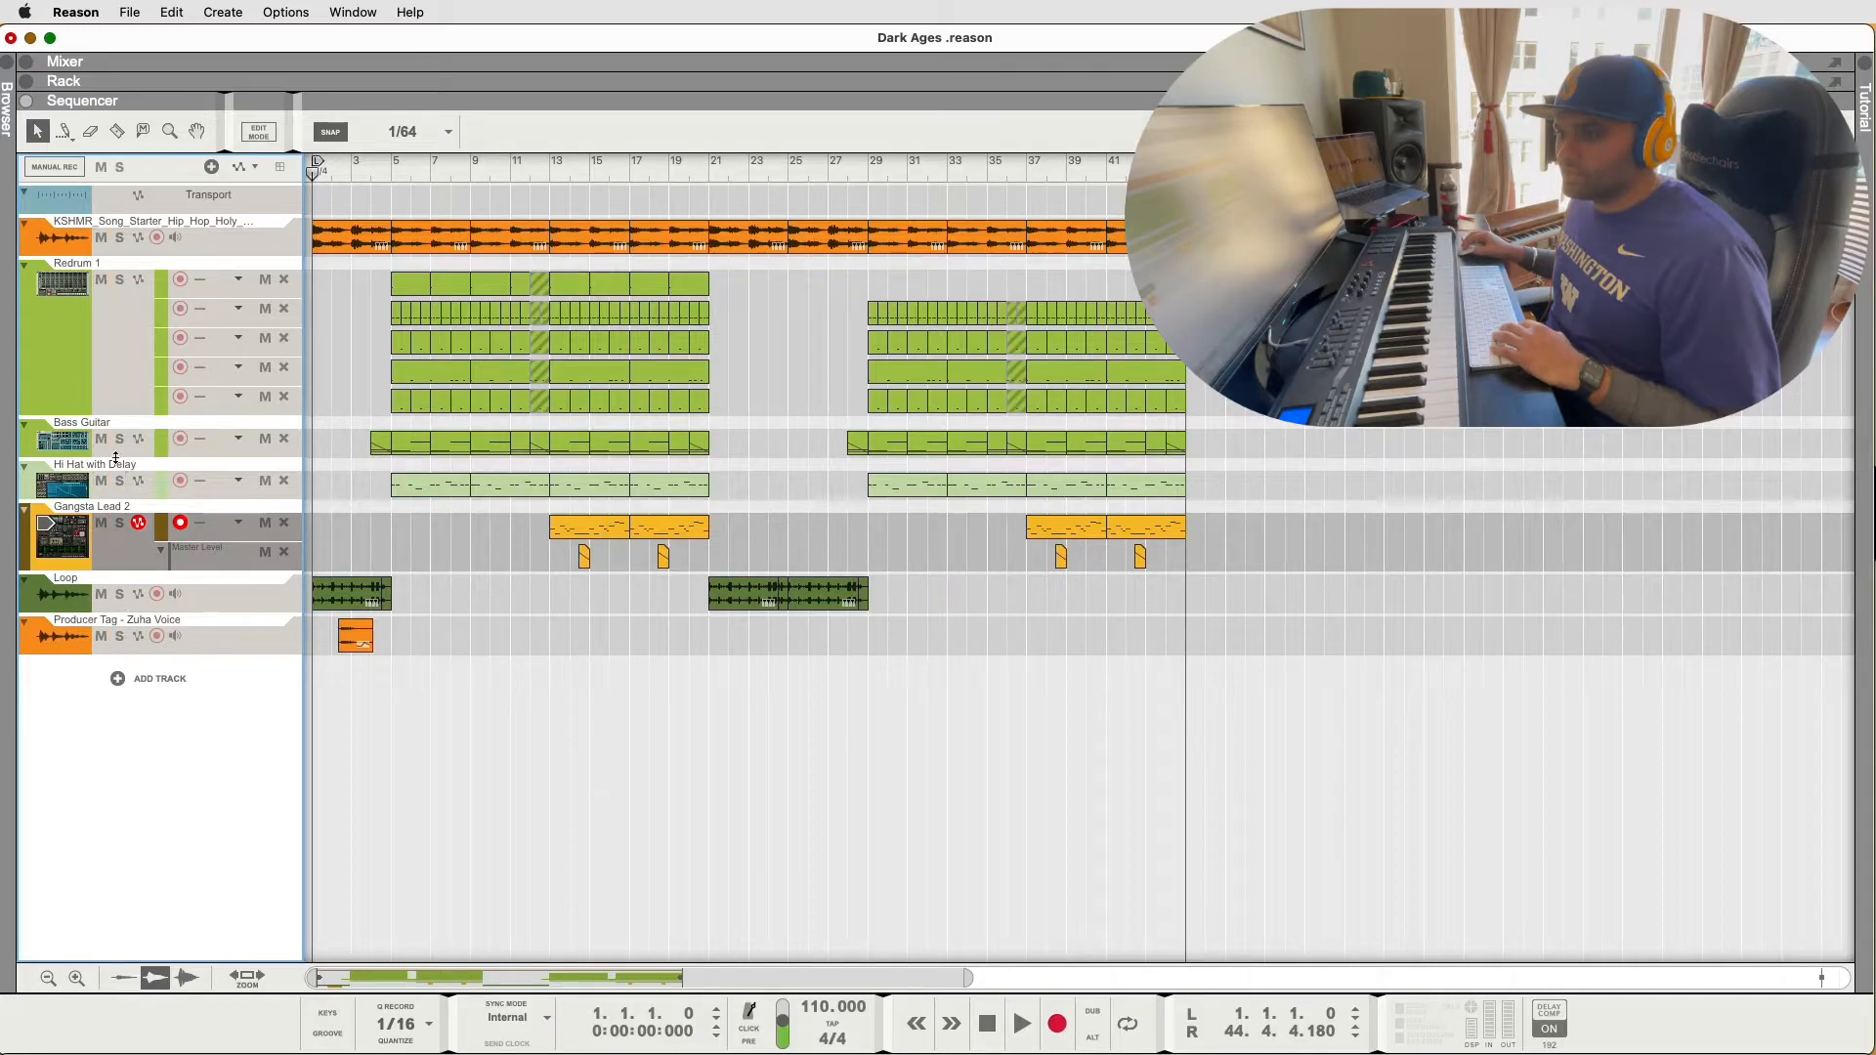
left_click(374, 182)
key("space")
left_click(368, 179)
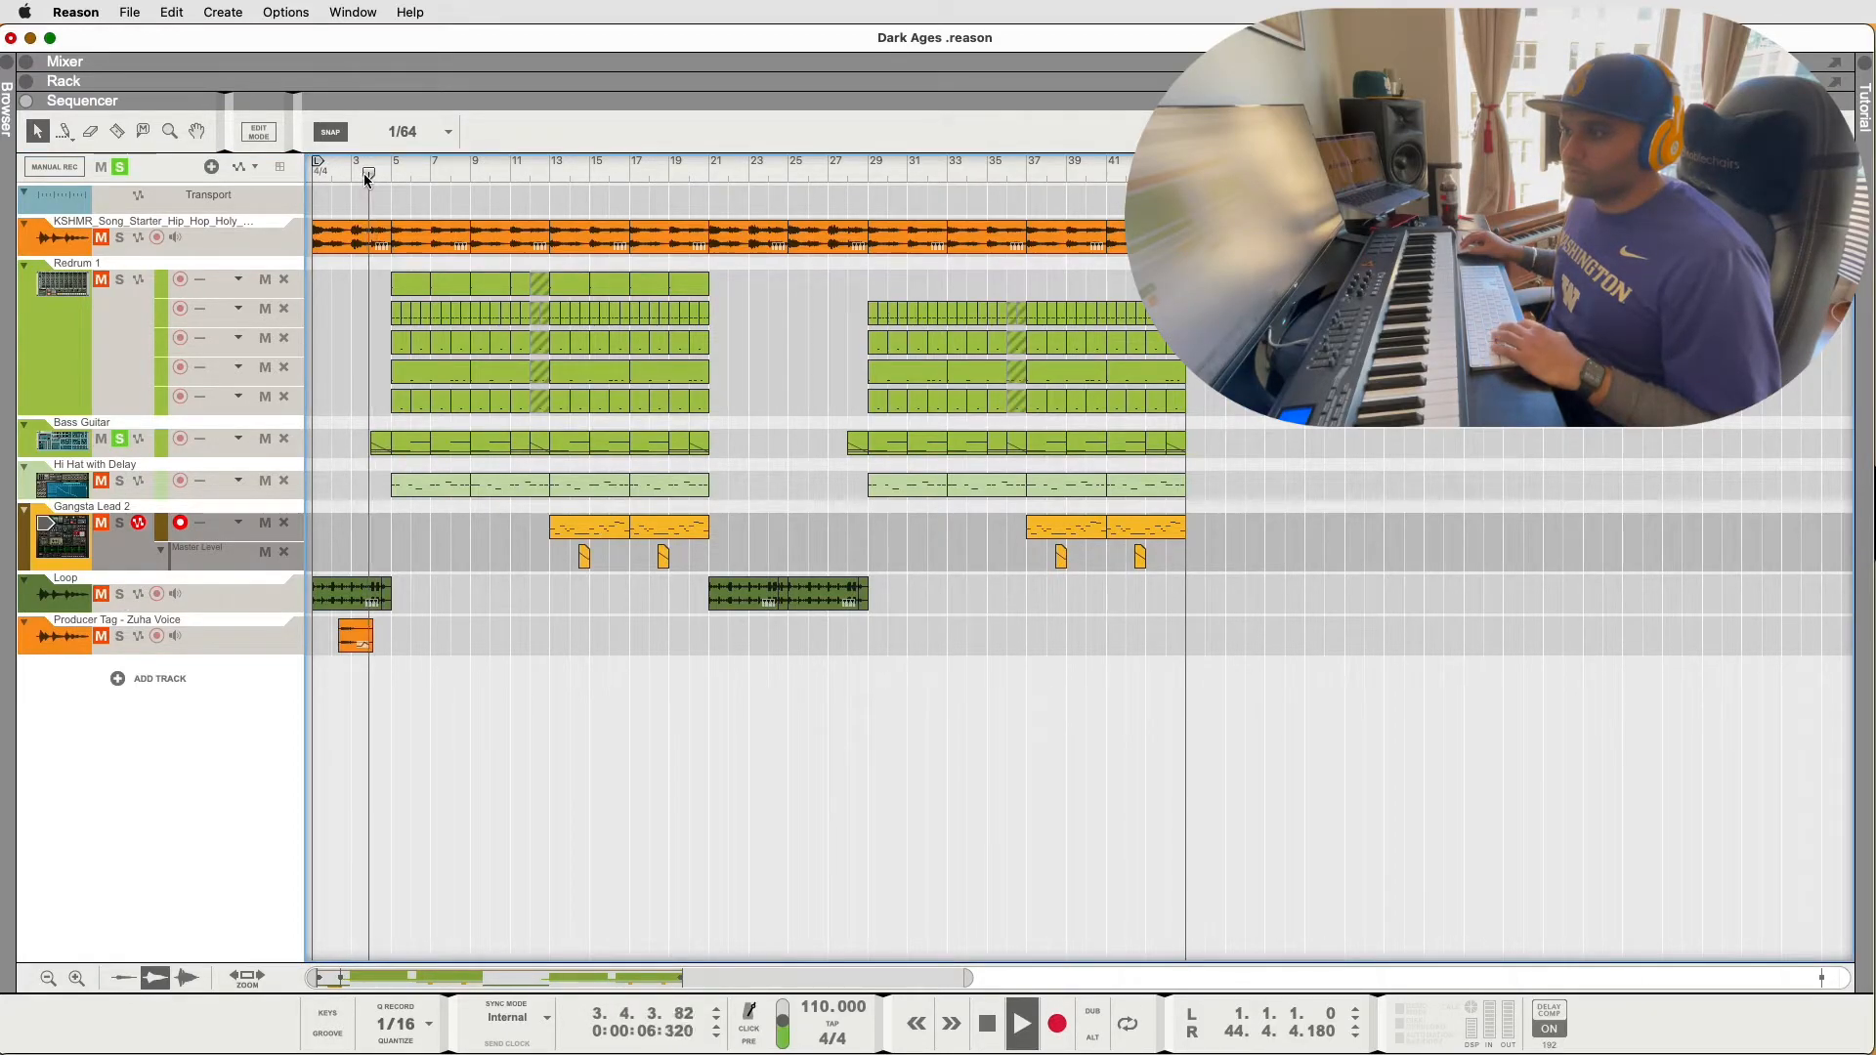
left_click(120, 442)
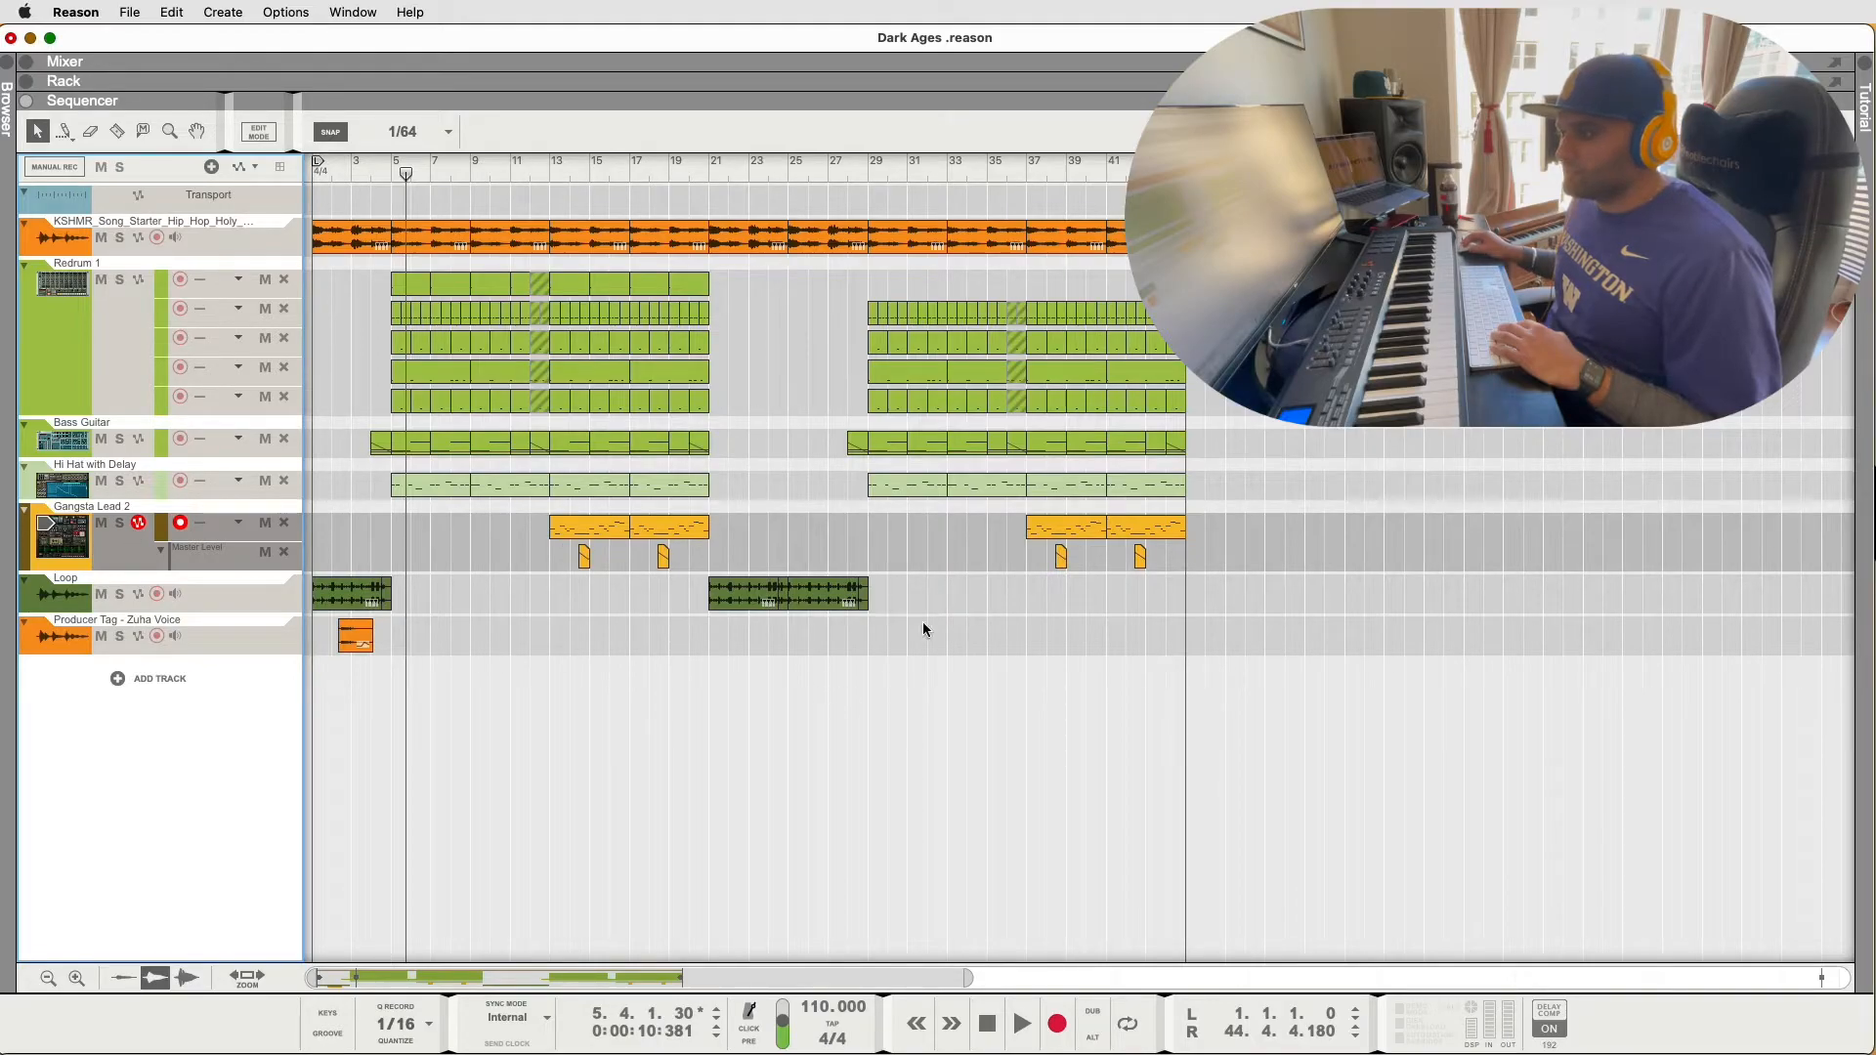
Select the producer tag voice clip in the song's intro
left_click(353, 641)
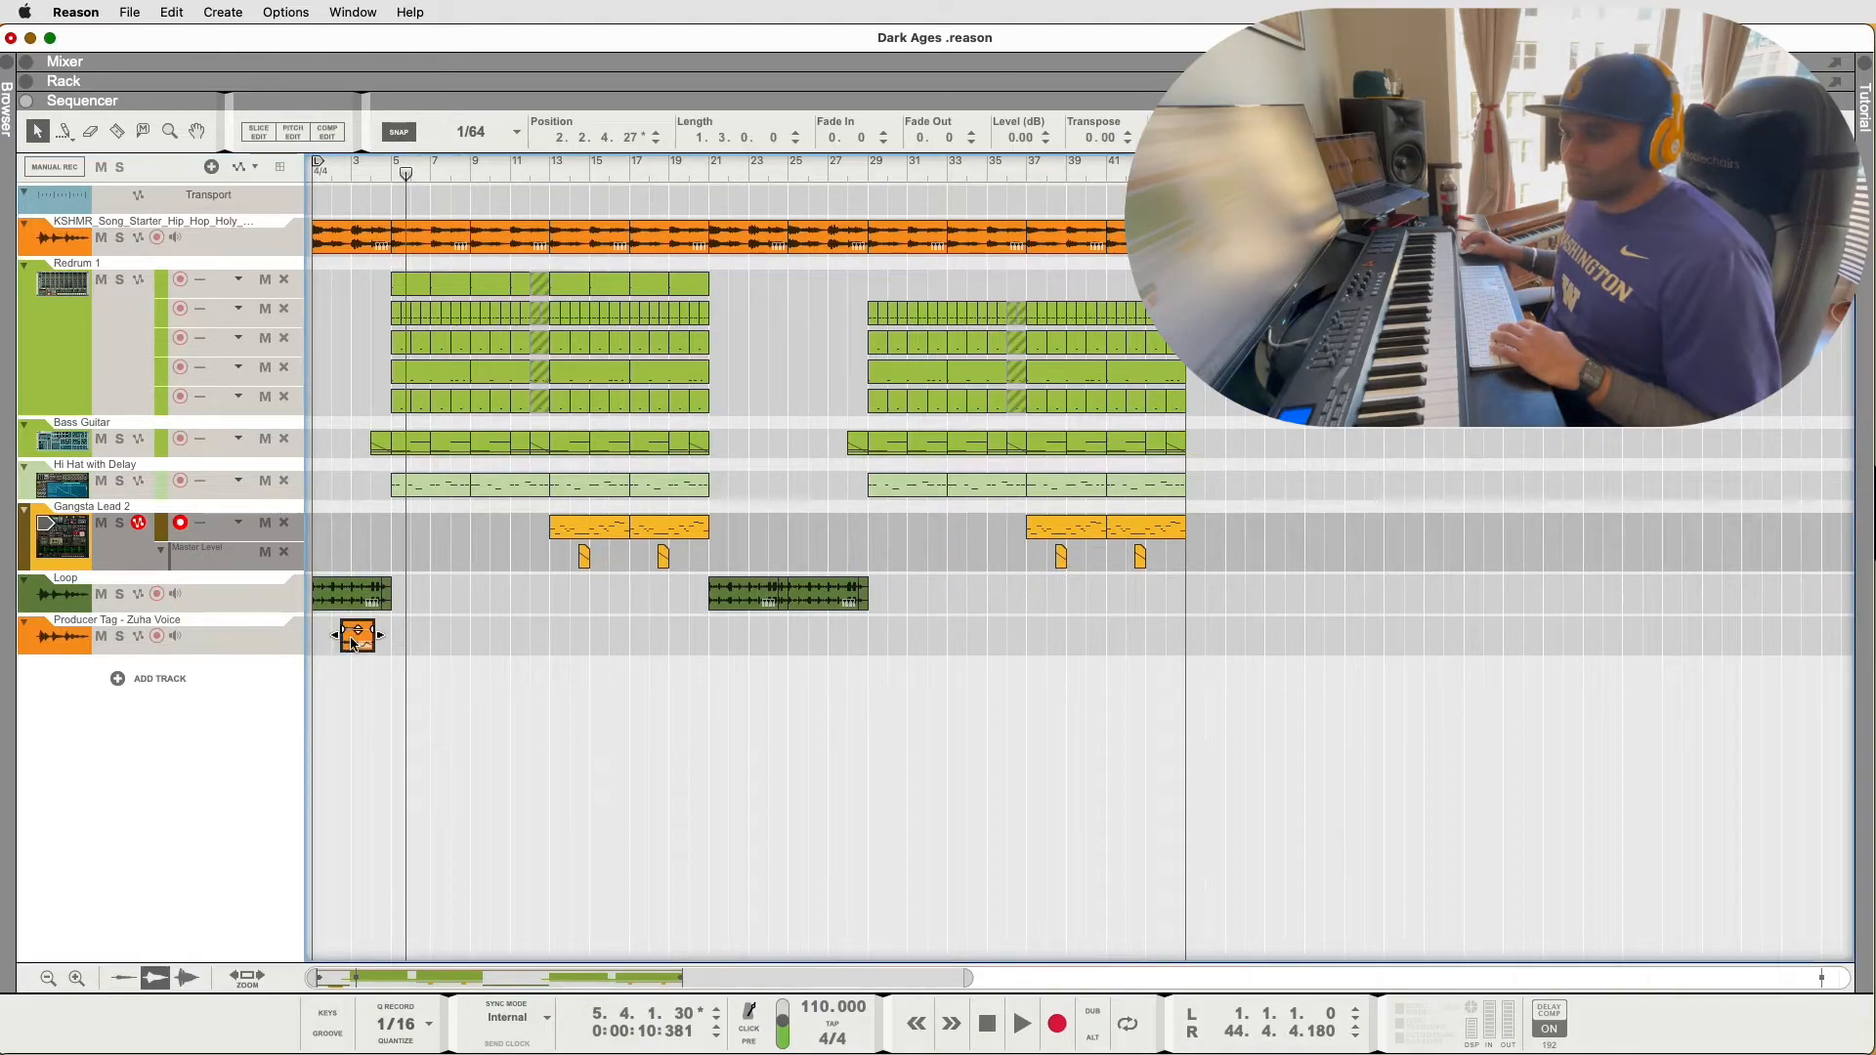